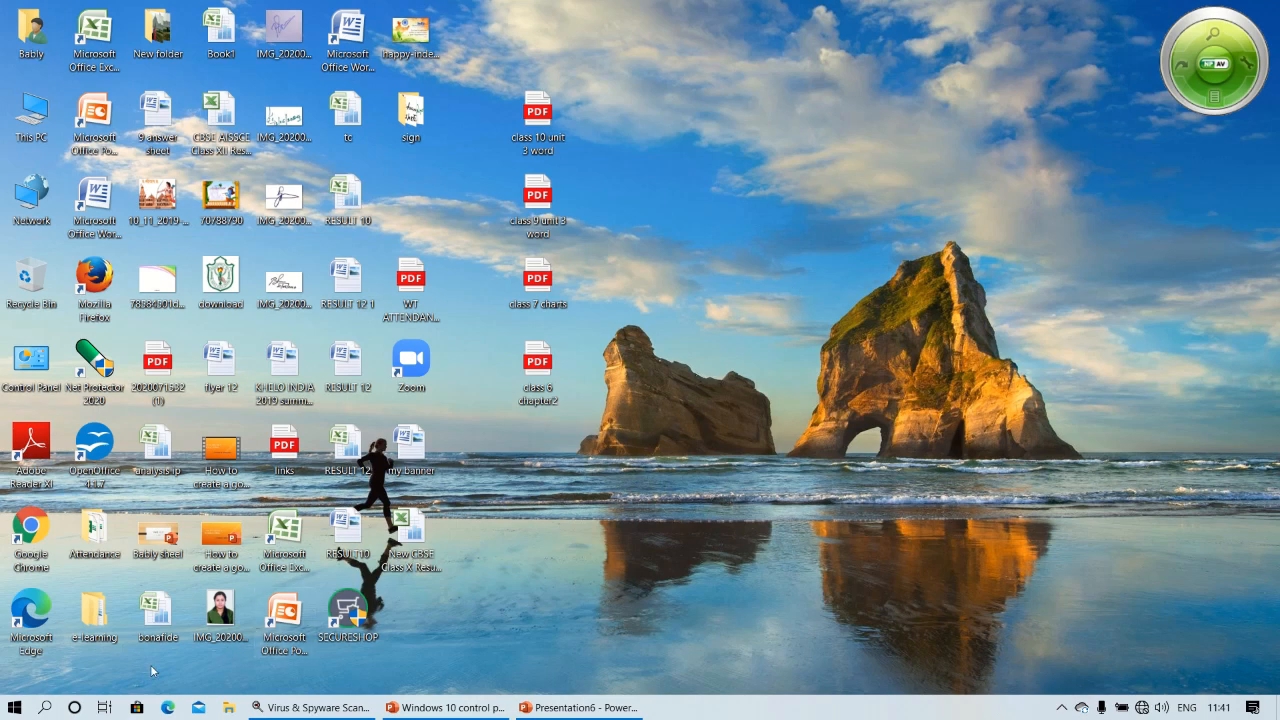
Launch Microsoft Office Access 2007 from the Microsoft Office program group.
{"action": "left_click", "coordinate": [16, 708]}
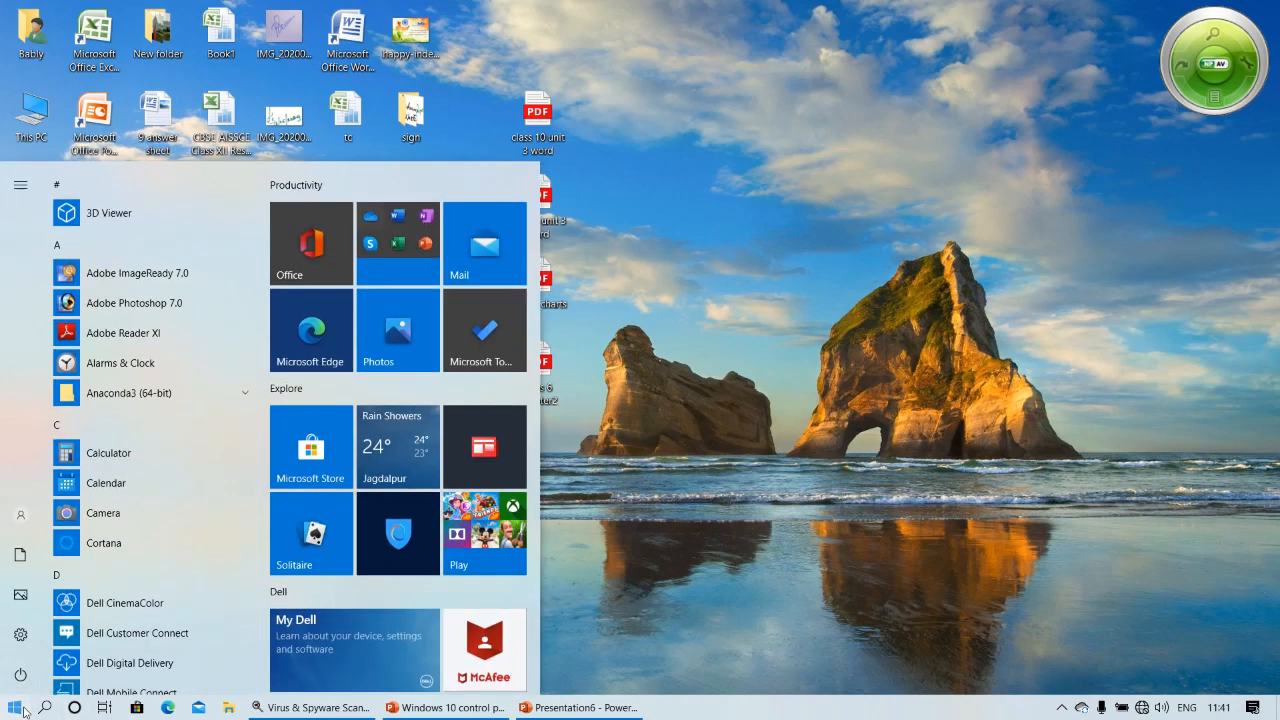
{"action": "left_click_drag", "start_coordinate": [263, 242], "coordinate": [292, 429]}
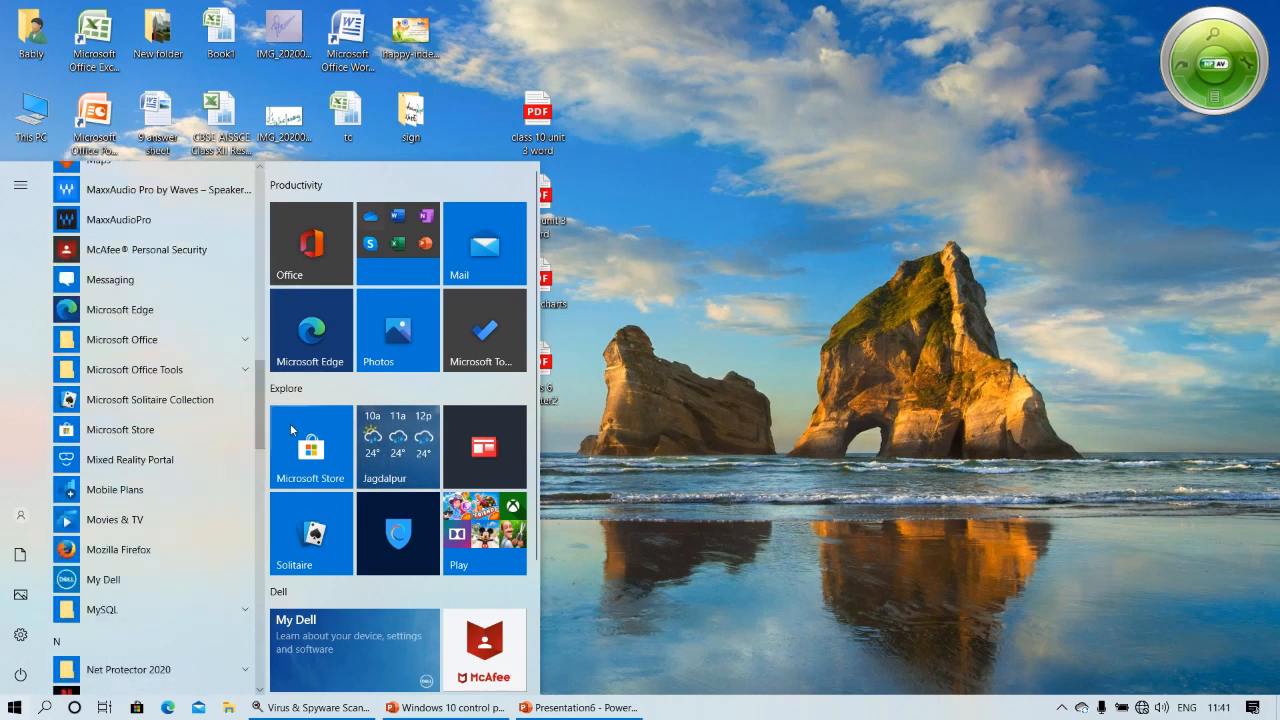
{"action": "left_click", "coordinate": [187, 345]}
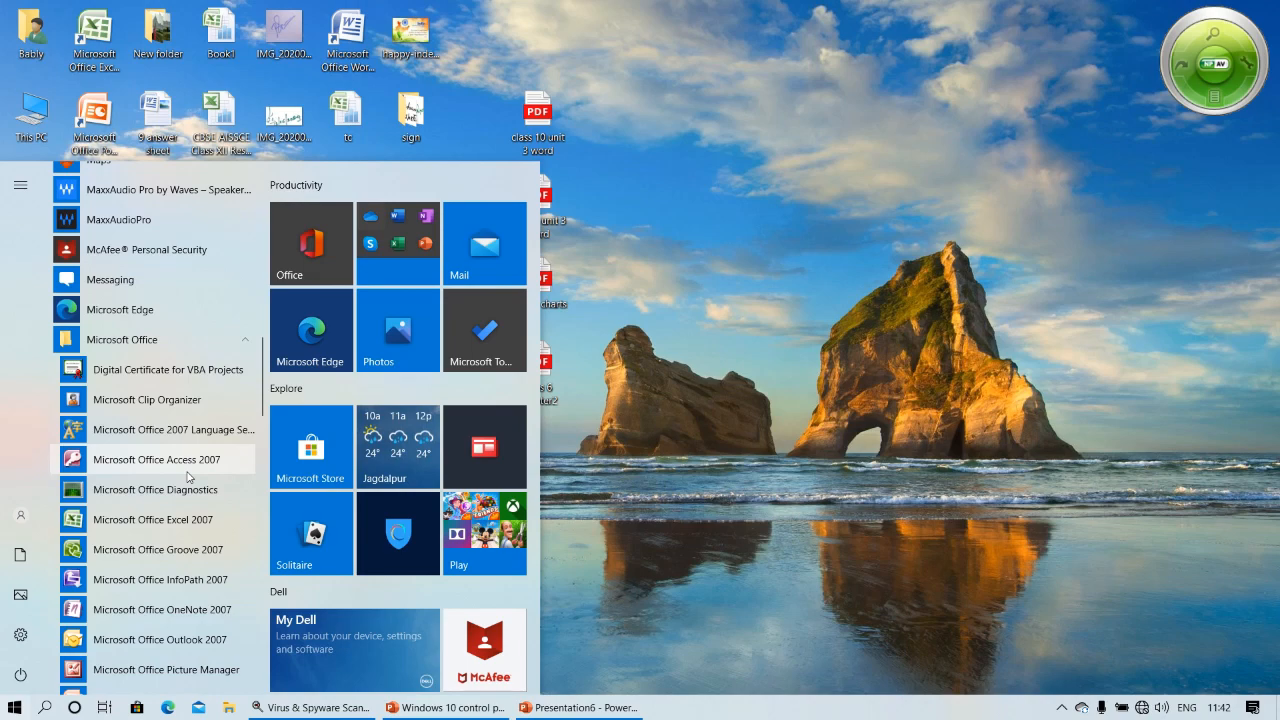
{"action": "left_click", "coordinate": [187, 470]}
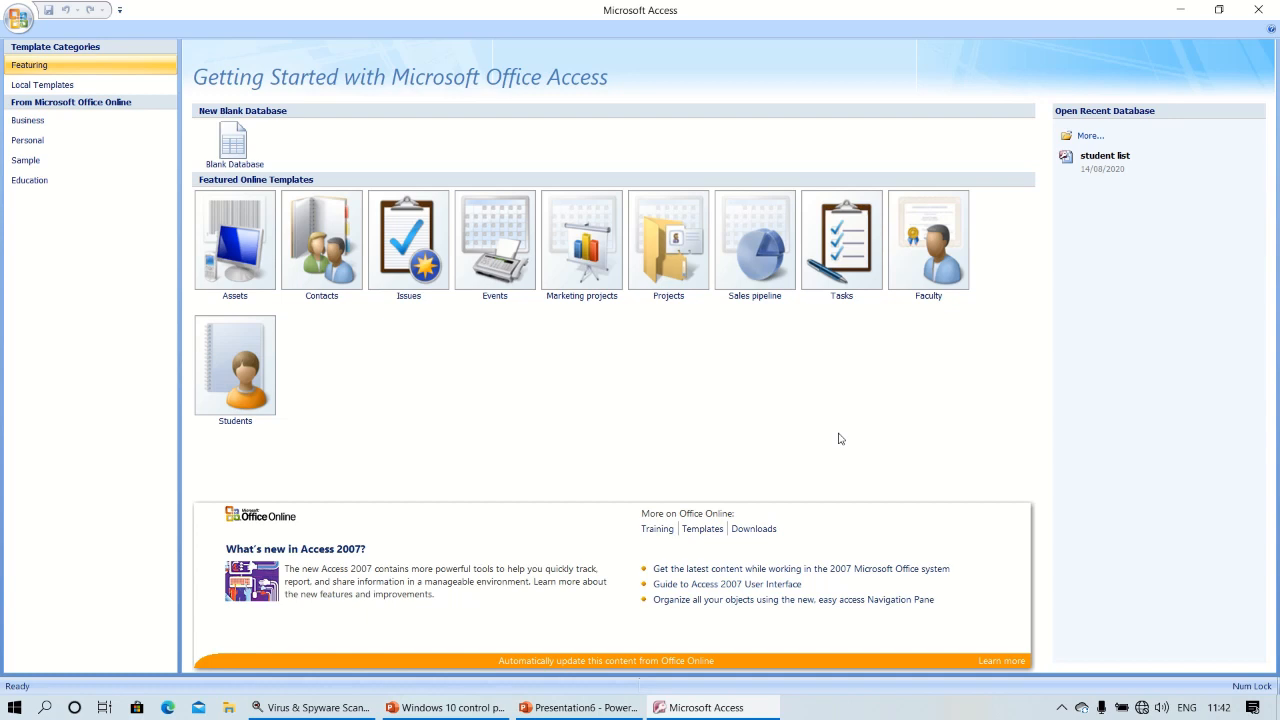
Create a new blank database with the file name trial.
{"action": "left_click", "coordinate": [235, 146]}
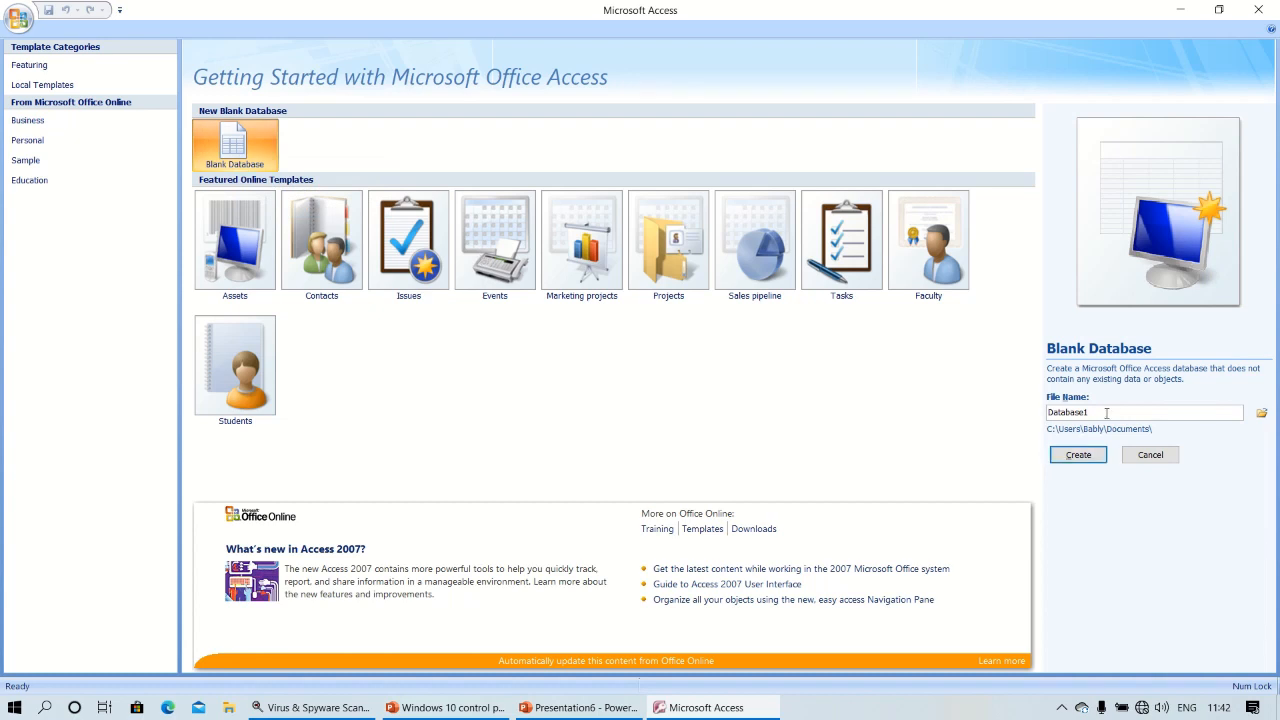
{"action": "key", "text": "BackSpace"}
{"action": "key", "text": "BackSpace"}
{"action": "key", "text": "BackSpace"}
{"action": "key", "text": "BackSpace"}
{"action": "key", "text": "BackSpace"}
{"action": "key", "text": "BackSpace"}
{"action": "key", "text": "BackSpace"}
{"action": "key", "text": "BackSpace"}
{"action": "key", "text": "BackSpace"}
{"action": "type", "text": "trial"}
{"action": "left_click", "coordinate": [1078, 455]}
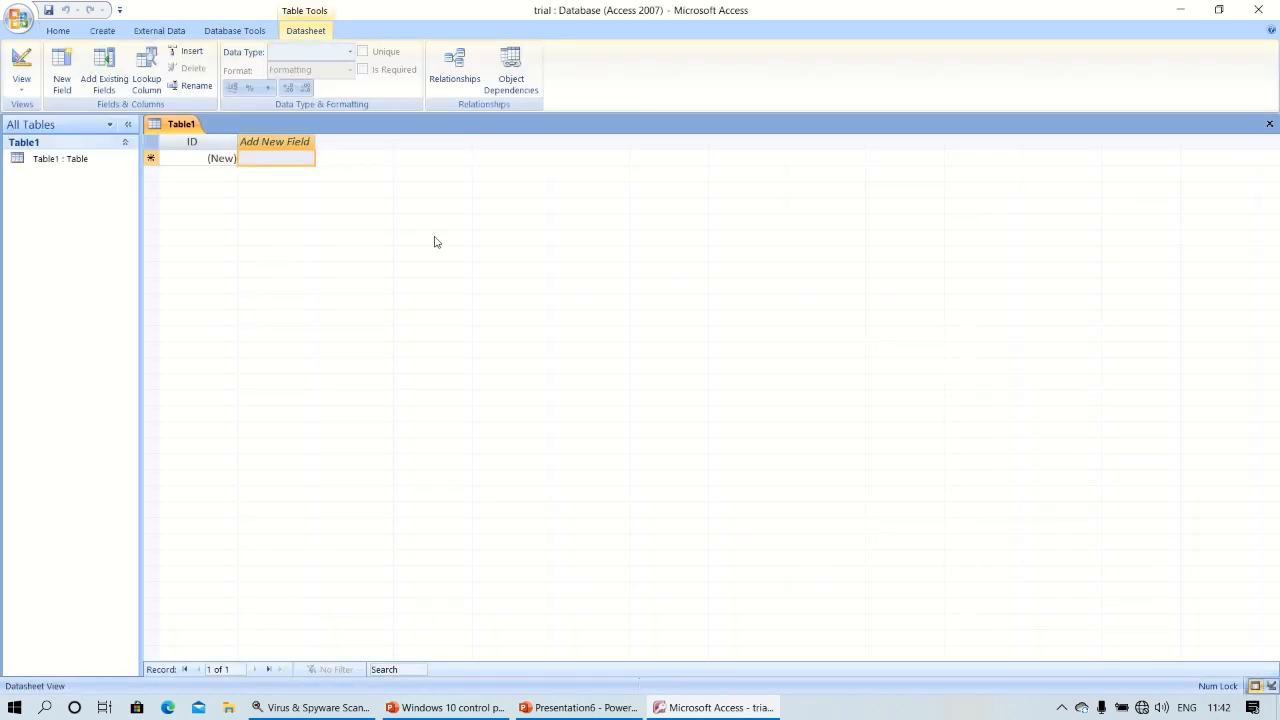
Switch Table1 to Design View, saving the table under the name student.
{"action": "key", "text": "ctrl+s"}
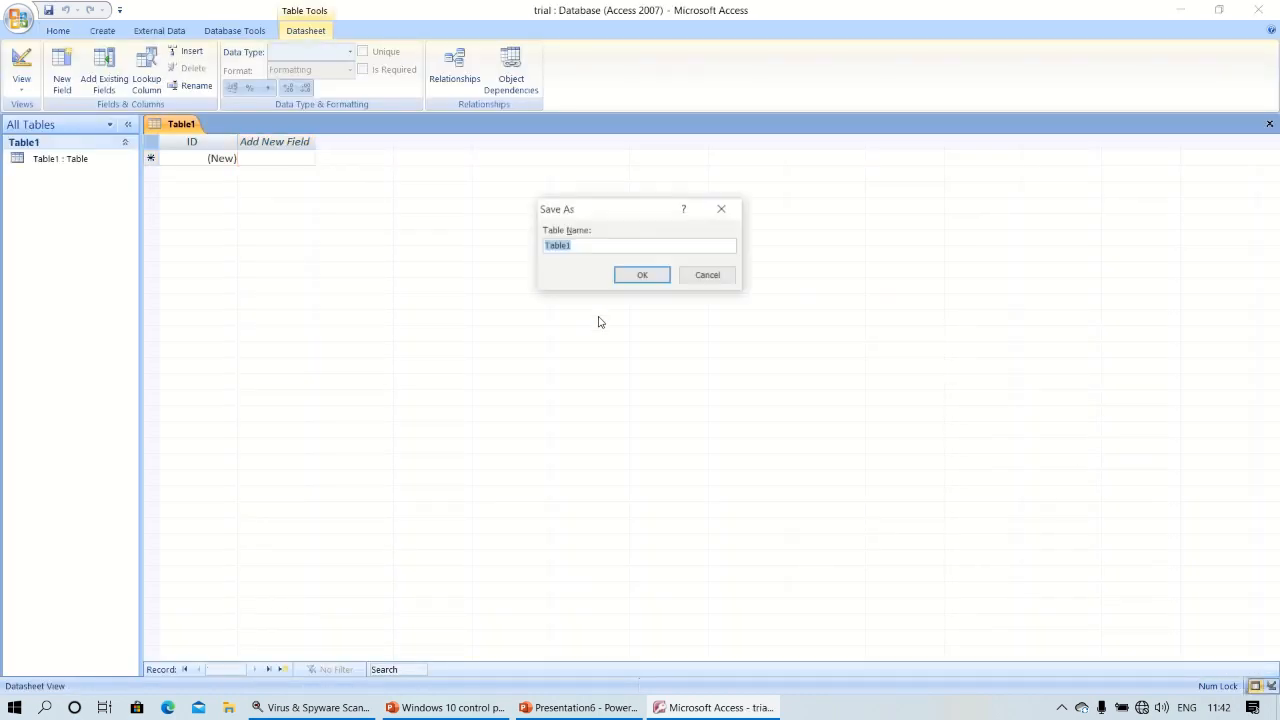
{"action": "left_click", "coordinate": [709, 277]}
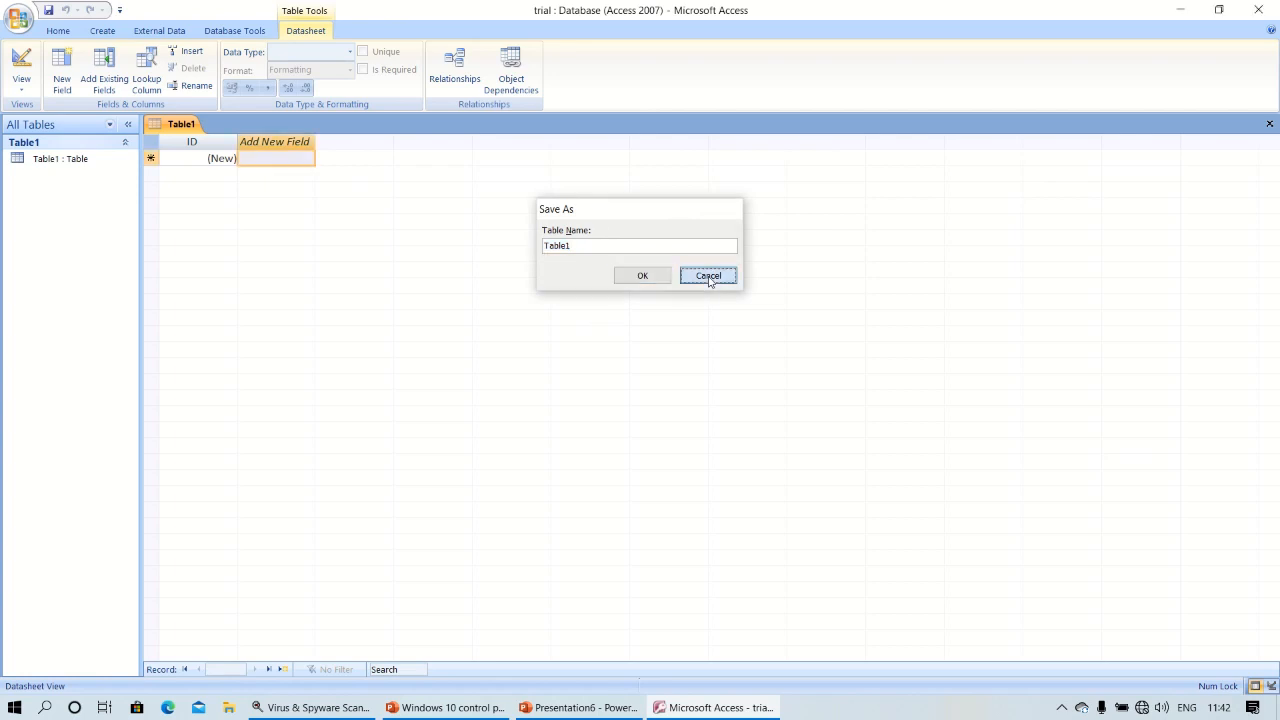
{"action": "left_click", "coordinate": [97, 165]}
{"action": "right_click", "coordinate": [98, 166]}
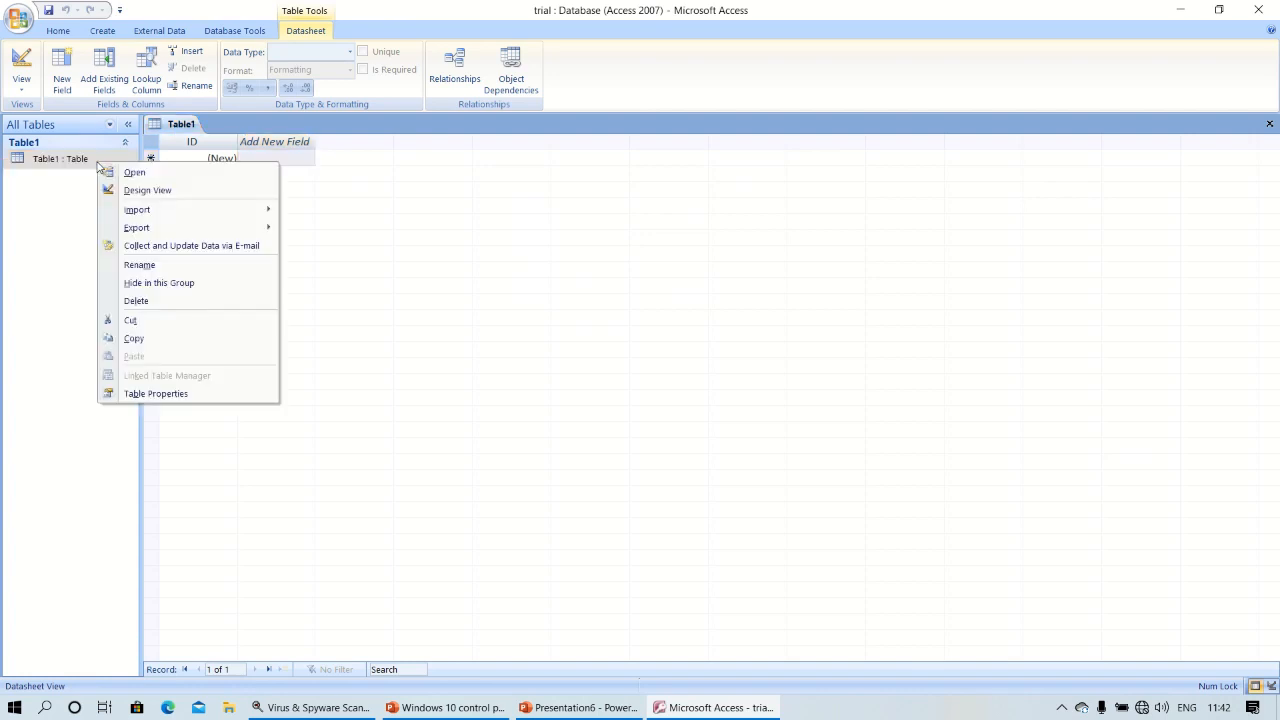
{"action": "left_click", "coordinate": [128, 190]}
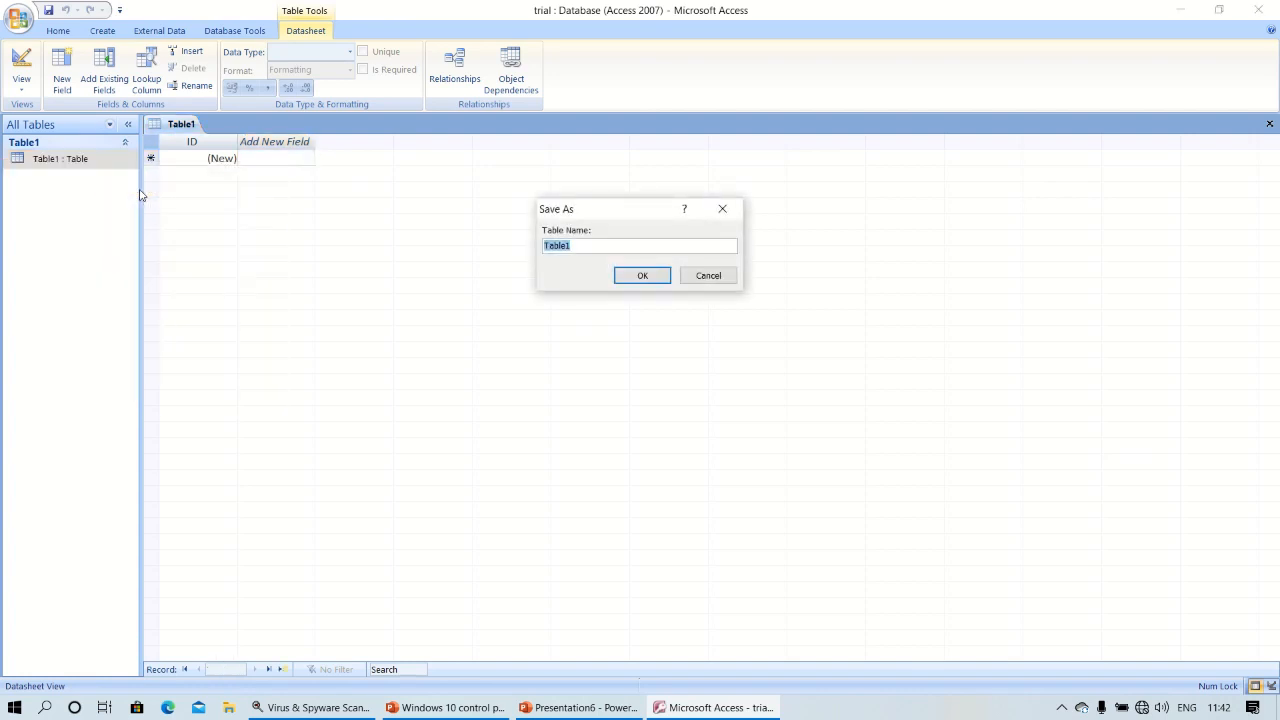
{"action": "key", "text": "BackSpace"}
{"action": "type", "text": "student"}
{"action": "left_click", "coordinate": [640, 276]}
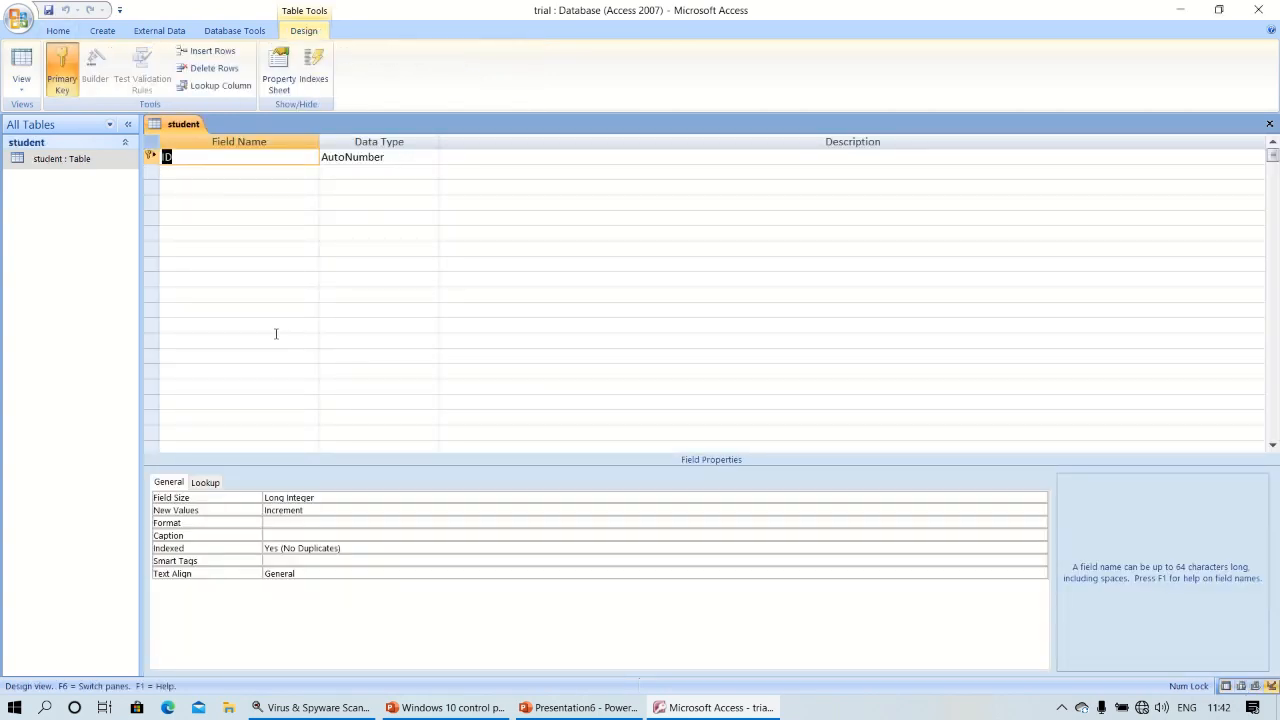
Add a field named First name with the Text data type below the ID field.
{"action": "left_click", "coordinate": [260, 175]}
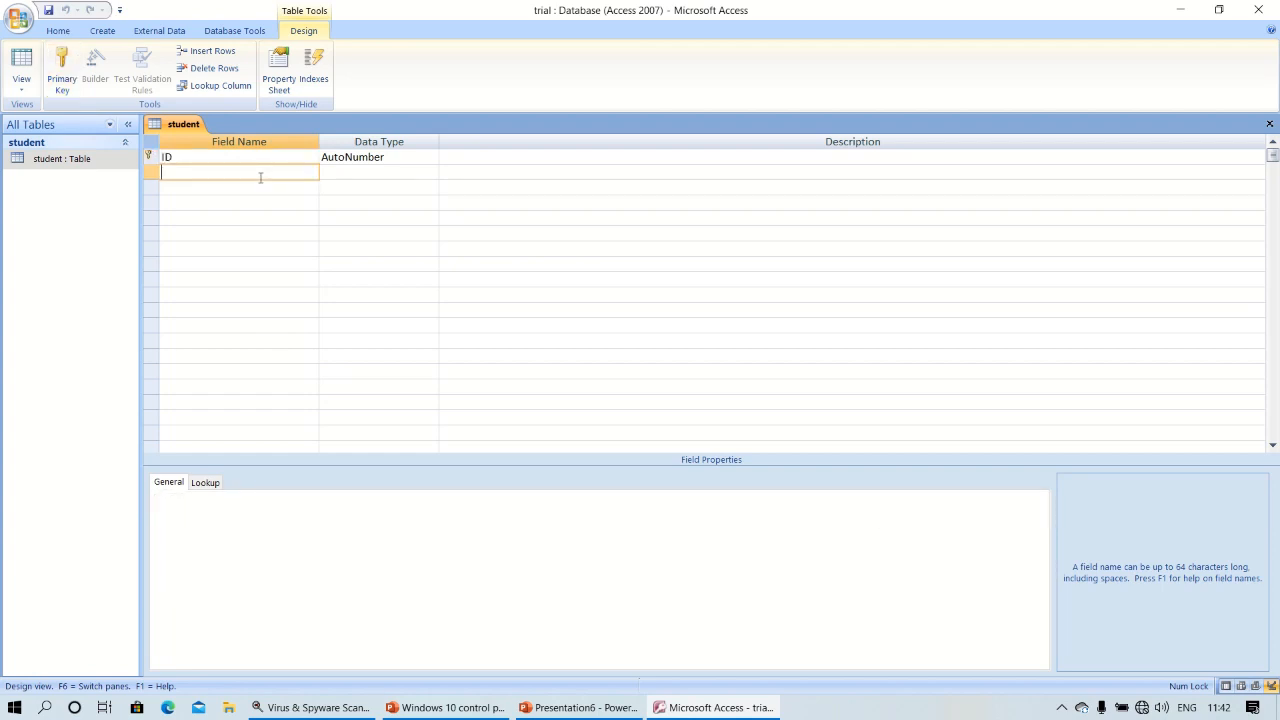
{"action": "type", "text": "First name"}
{"action": "key", "text": "Tab"}
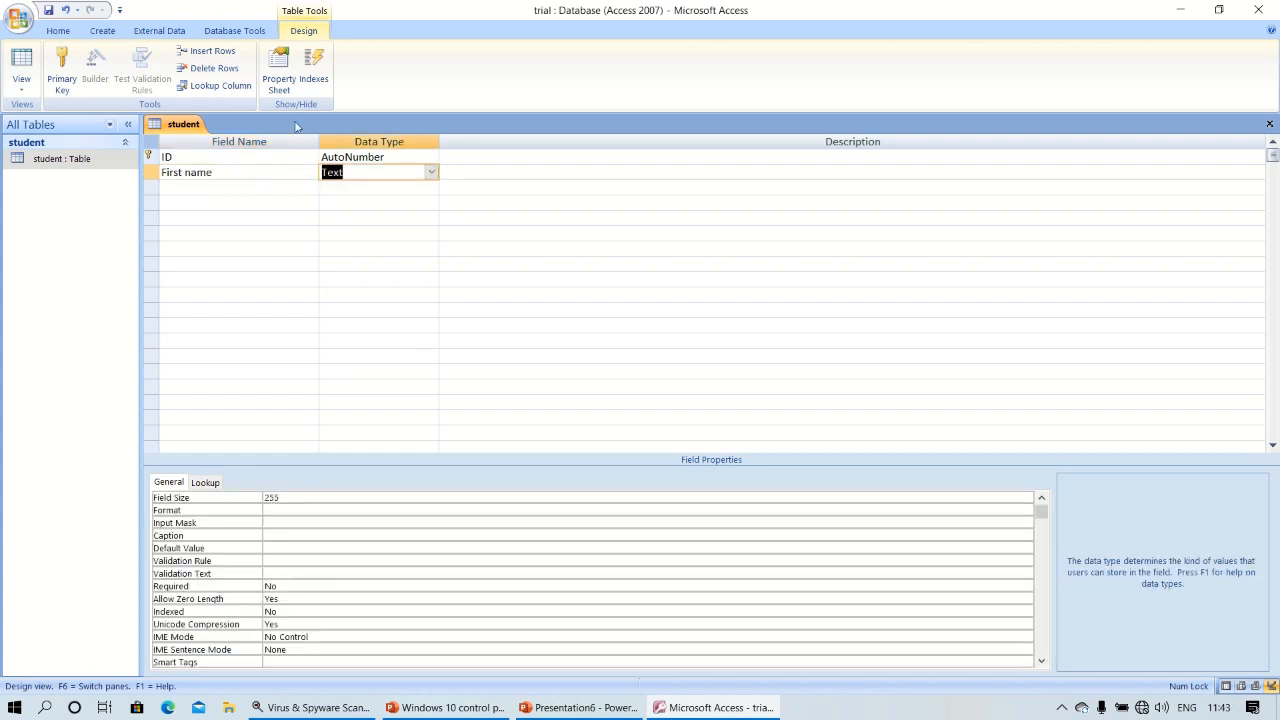
{"action": "left_click", "coordinate": [432, 173]}
{"action": "left_click", "coordinate": [437, 179]}
{"action": "left_click", "coordinate": [200, 189]}
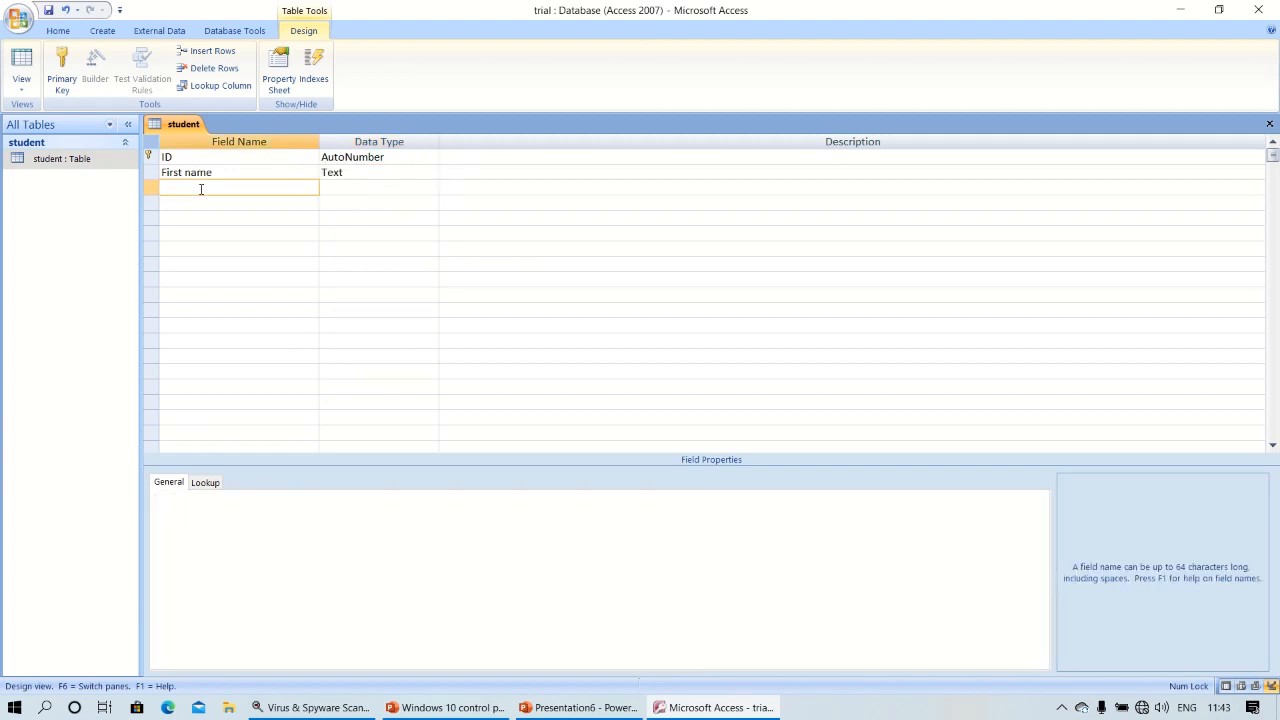
Add a field named Last name with the Text data type below First name.
{"action": "type", "text": "LLast name"}
{"action": "key", "text": "Return"}
{"action": "key", "text": "Return"}
{"action": "key", "text": "Return"}
{"action": "left_click", "coordinate": [201, 188]}
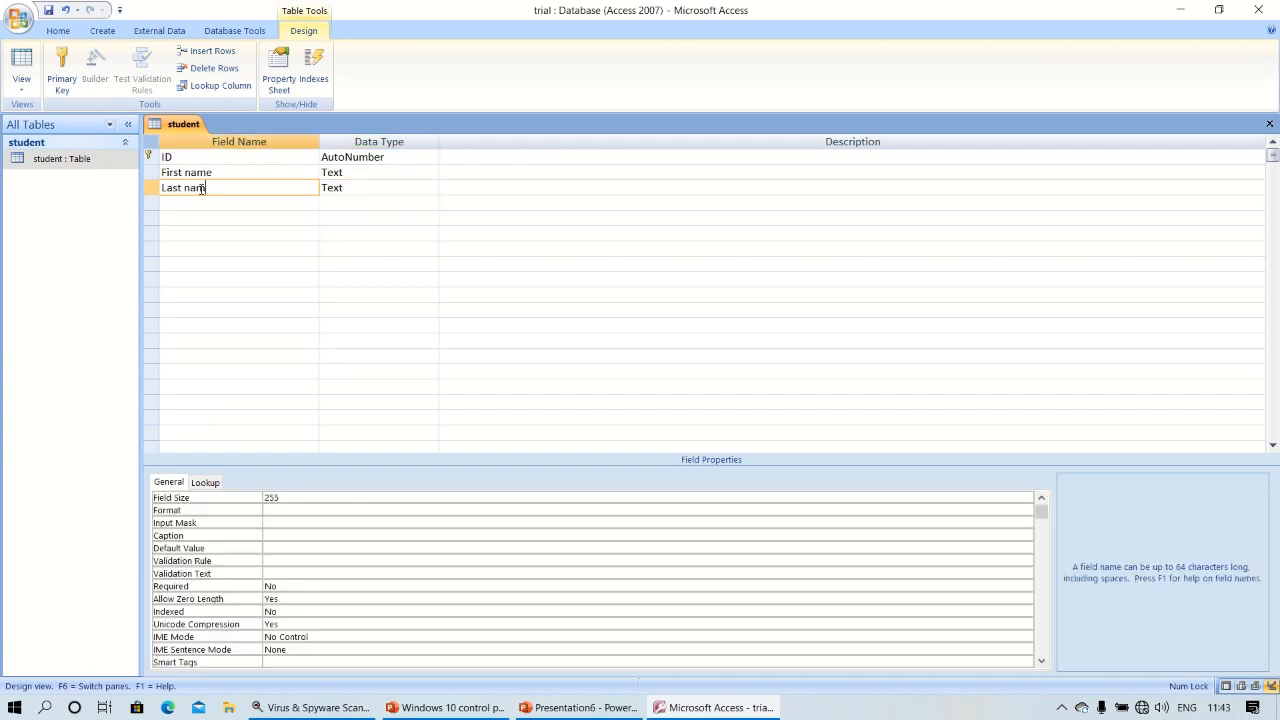
{"action": "key", "text": "Down"}
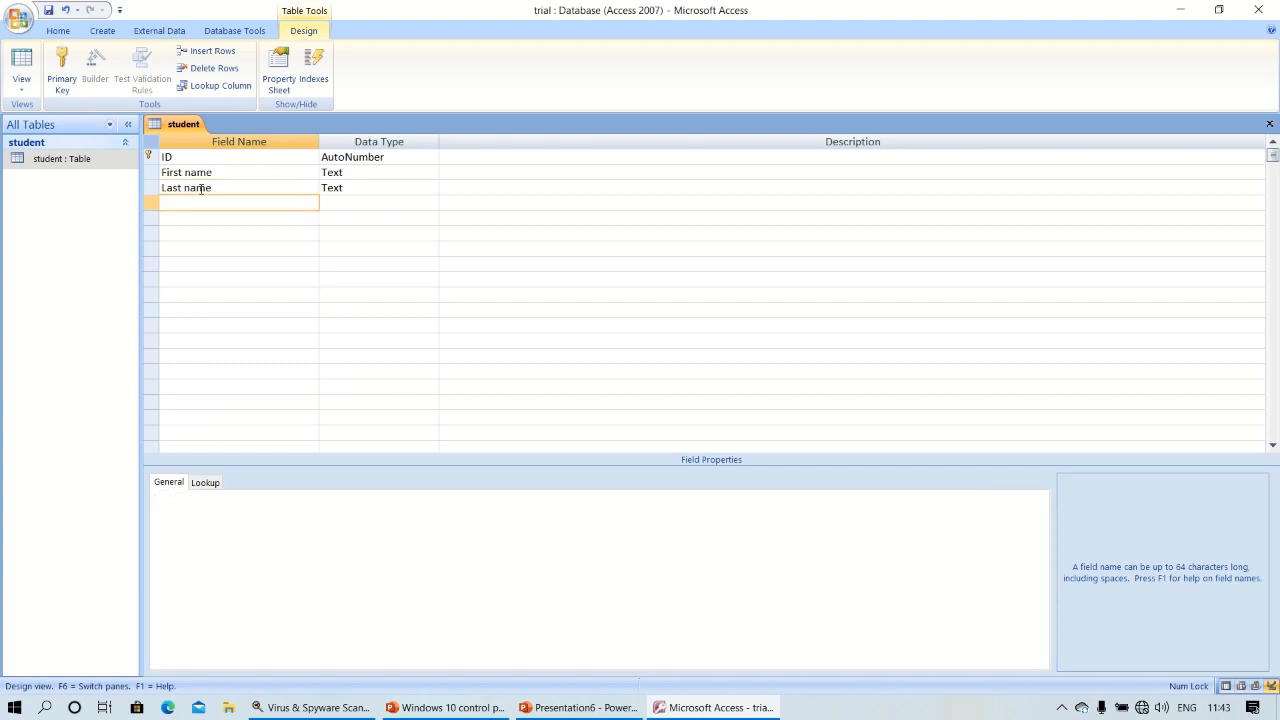
Add a field named Gender with the Text data type below Last name.
{"action": "type", "text": "Gender"}
{"action": "key", "text": "Return"}
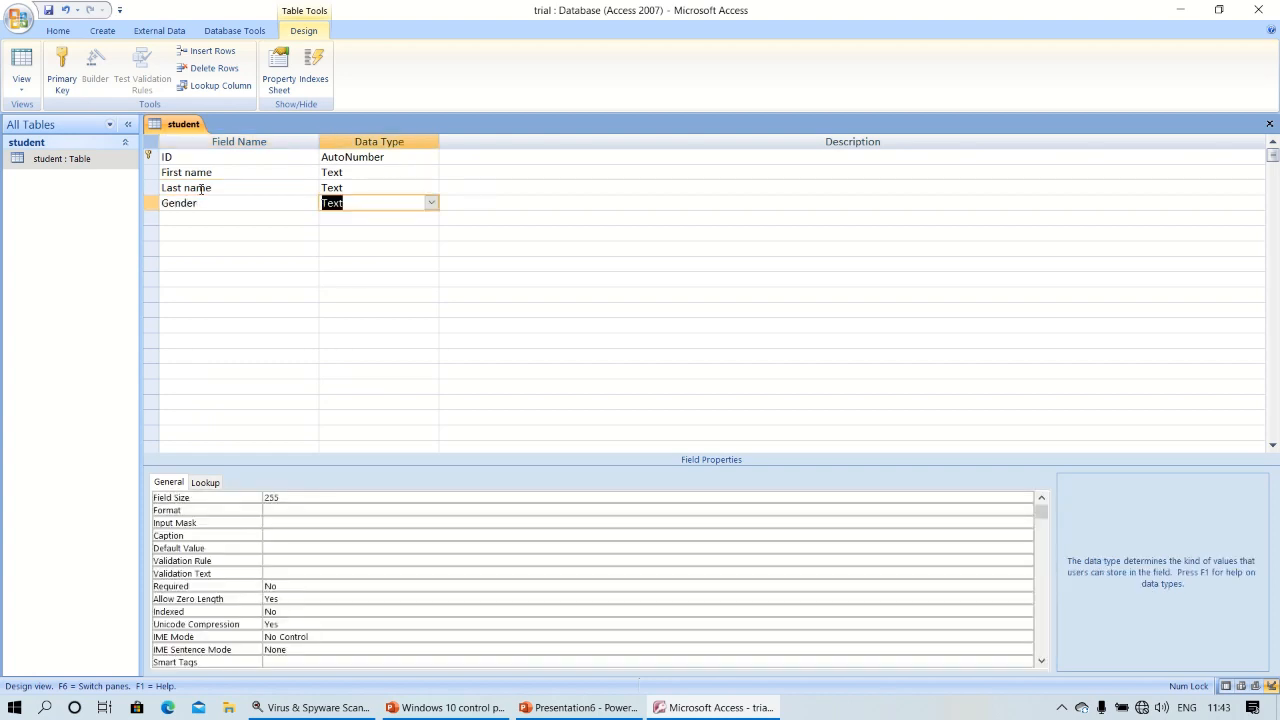
{"action": "key", "text": "Return"}
{"action": "key", "text": "Return"}
Add a field named Rollno and set its data type to Number.
{"action": "type", "text": "Rollno"}
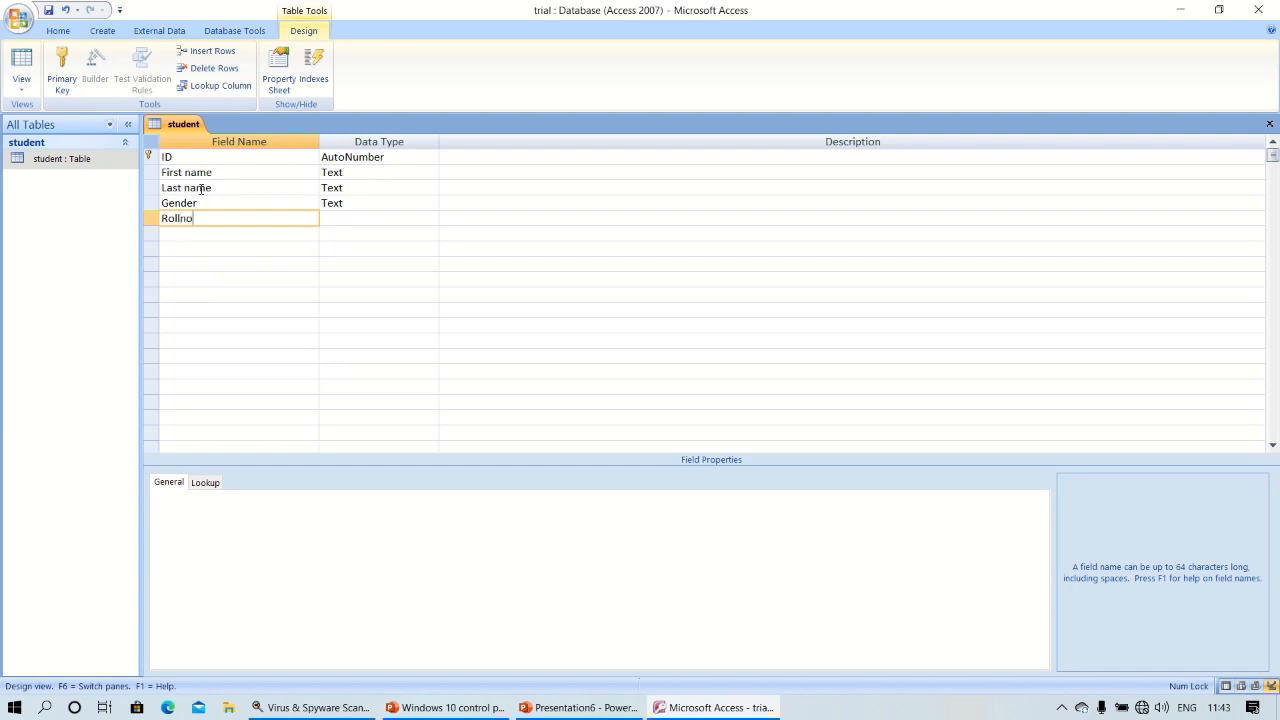
{"action": "key", "text": "Return"}
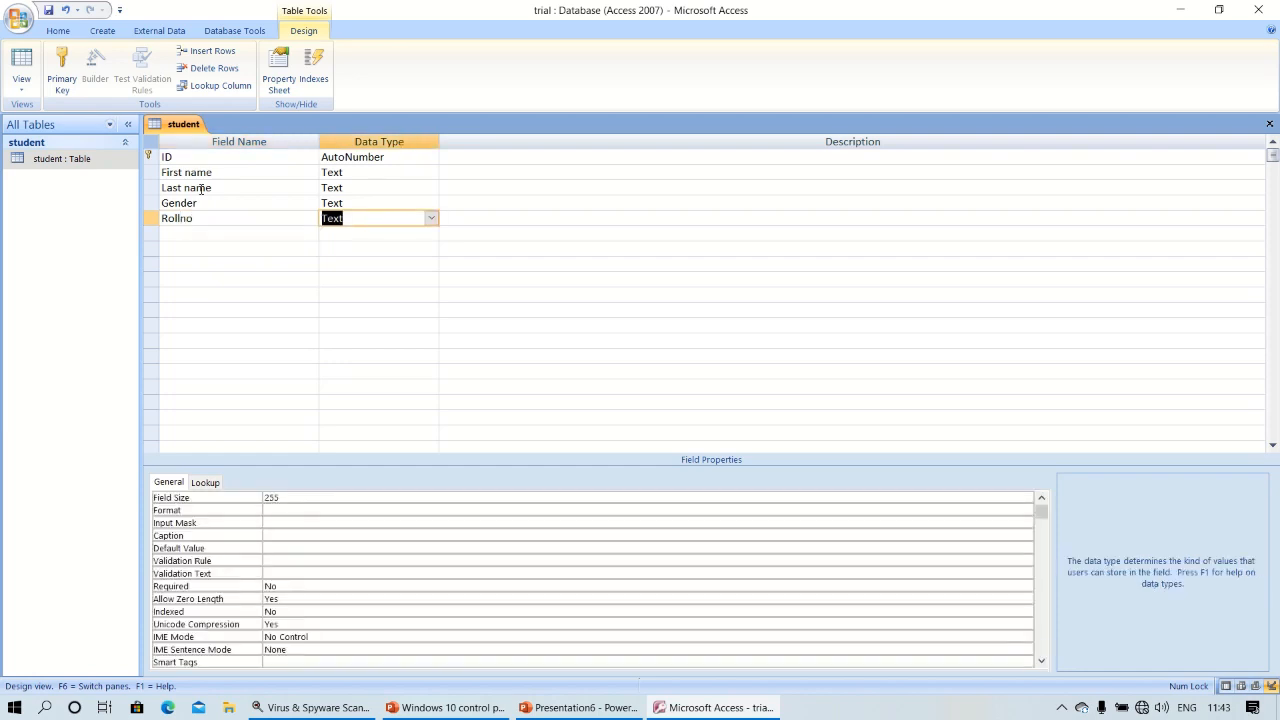
{"action": "left_click", "coordinate": [432, 219]}
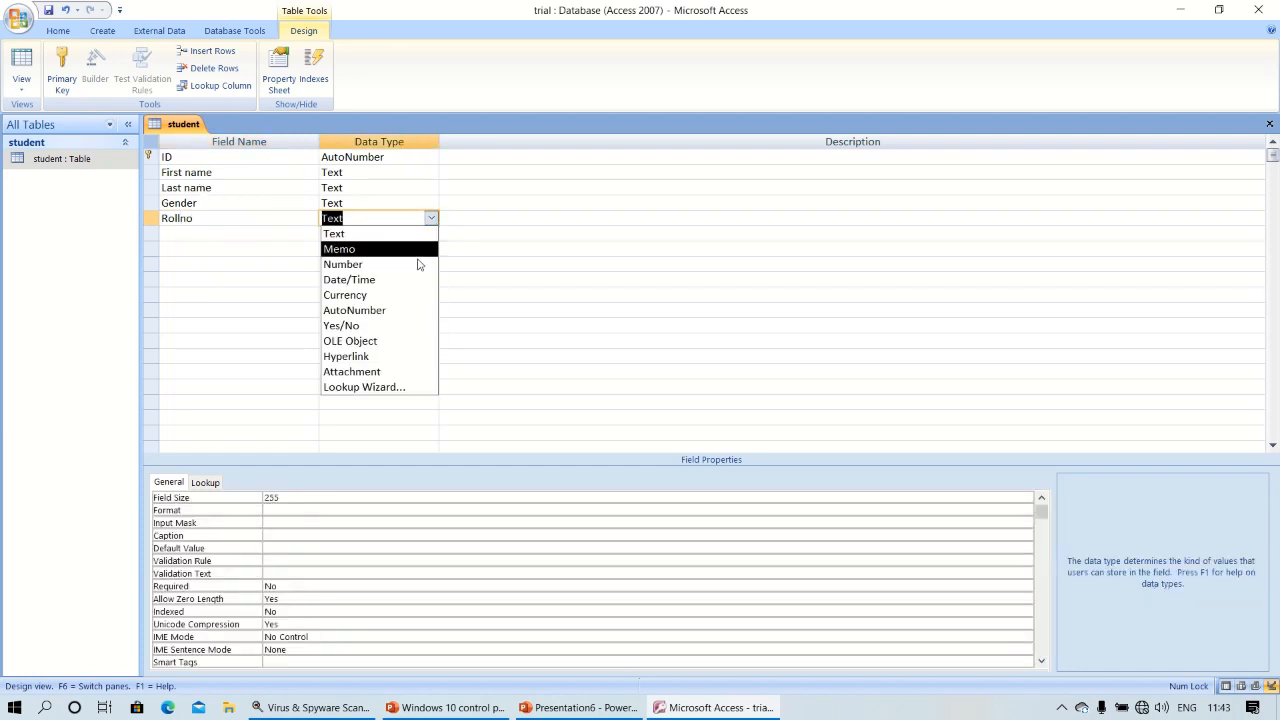
{"action": "left_click", "coordinate": [418, 266]}
Add a field named Date of birth and set its data type to Date/Time.
{"action": "left_click", "coordinate": [209, 234]}
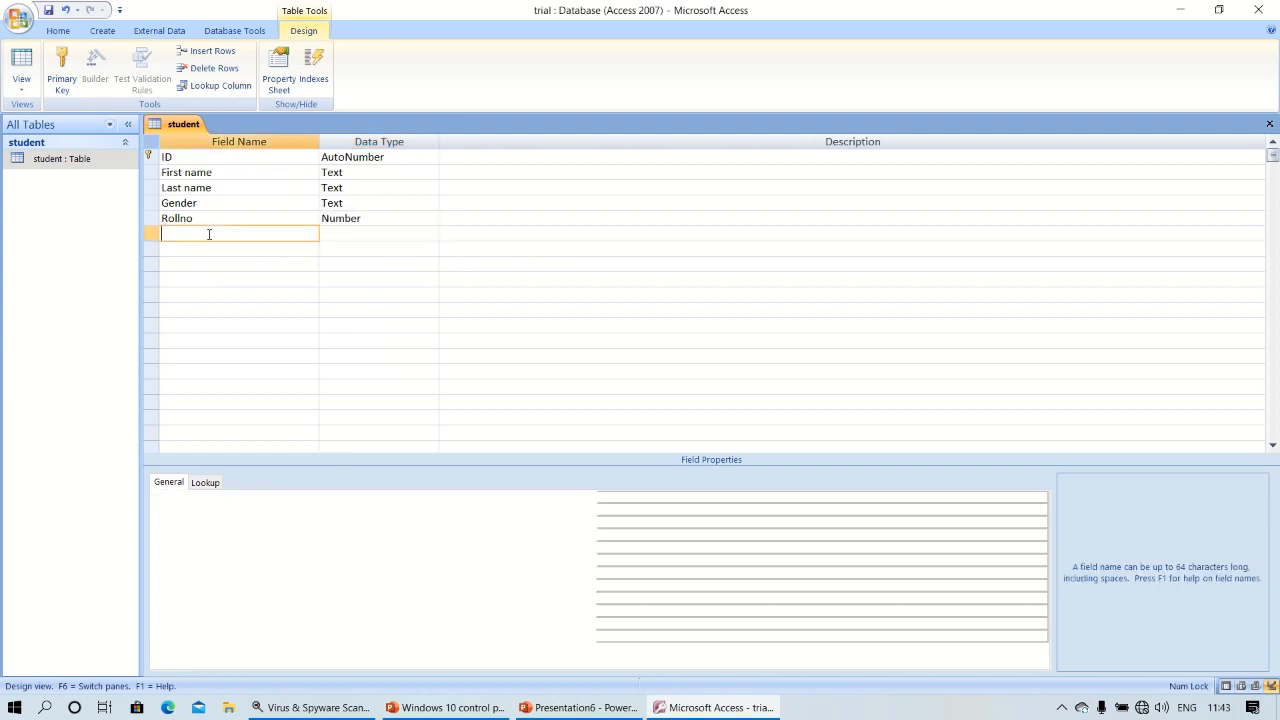
{"action": "type", "text": "Date "}
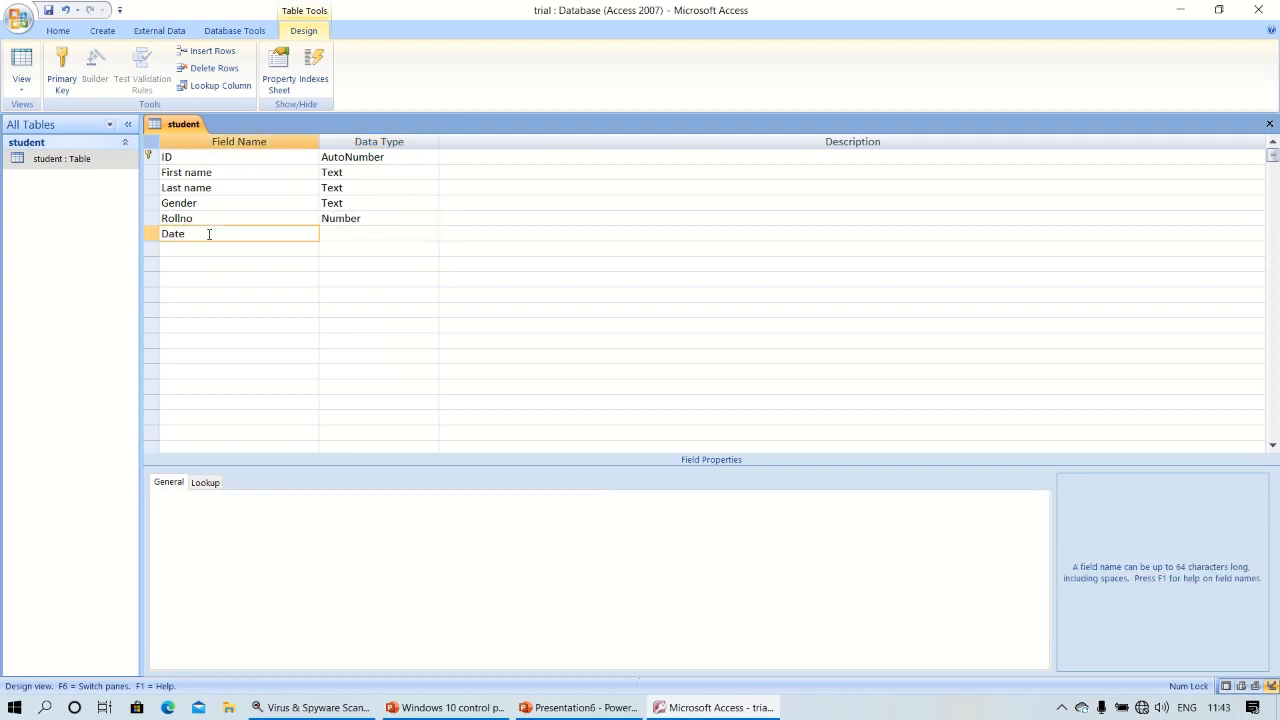
{"action": "type", "text": "of birth"}
{"action": "key", "text": "Tab"}
{"action": "key", "text": "Down"}
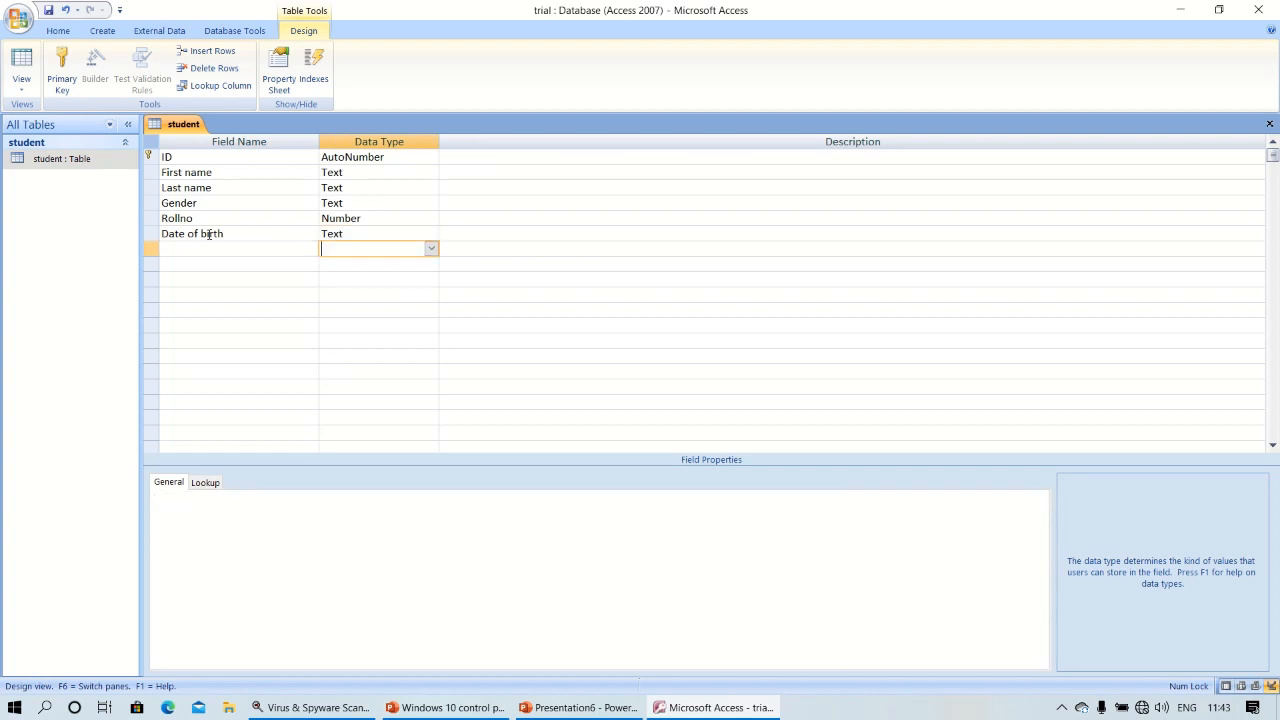
{"action": "left_click", "coordinate": [326, 233]}
{"action": "left_click", "coordinate": [431, 233]}
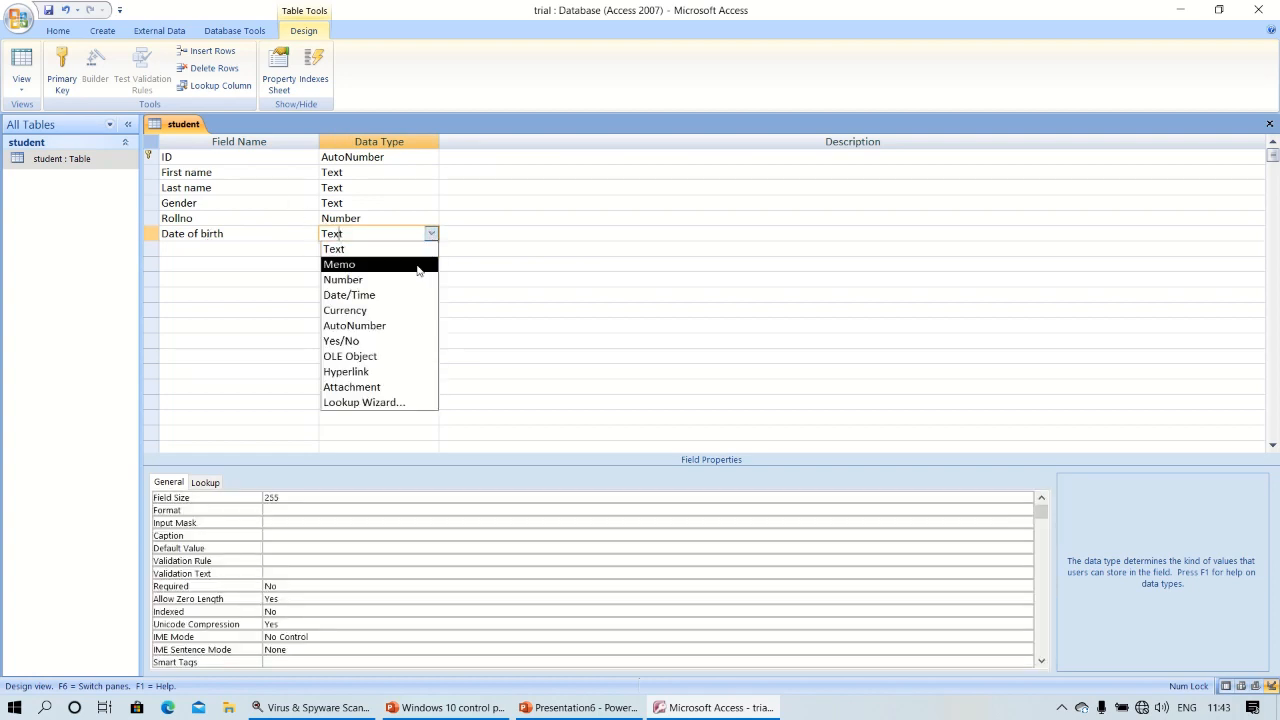
{"action": "left_click", "coordinate": [370, 295]}
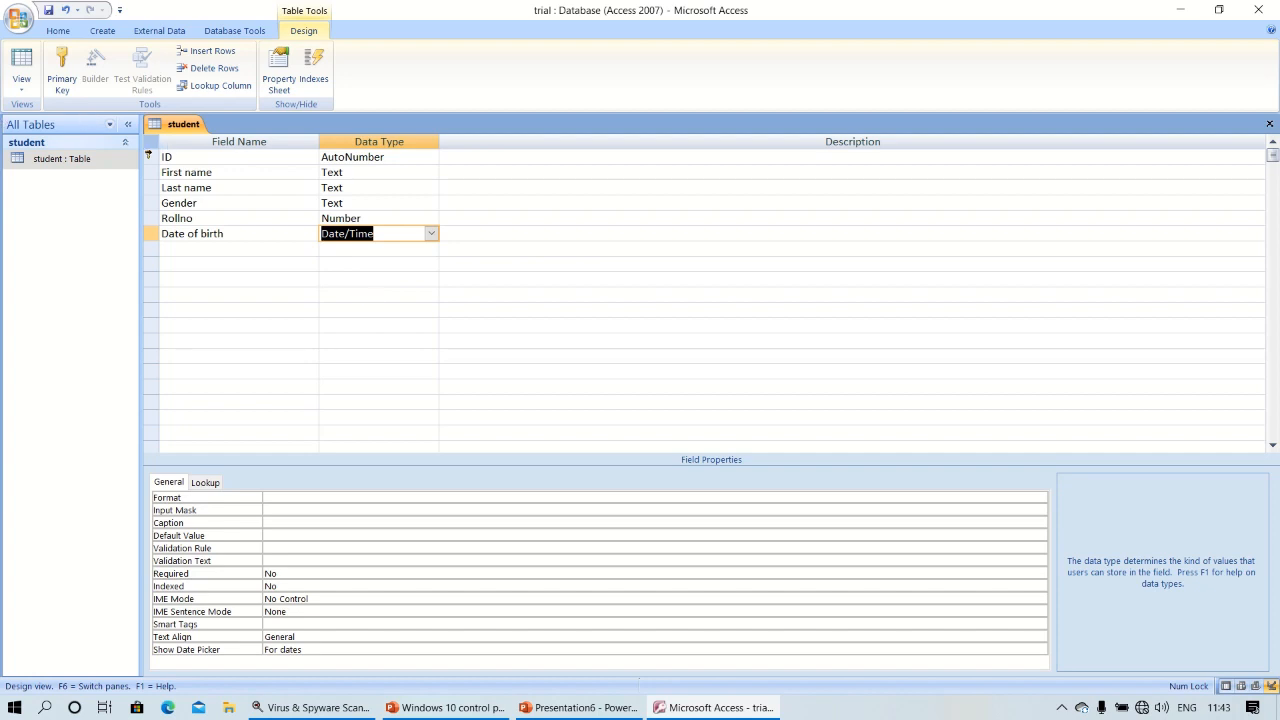
Save the design of the student table and open it in Datasheet View.
{"action": "left_click", "coordinate": [110, 166]}
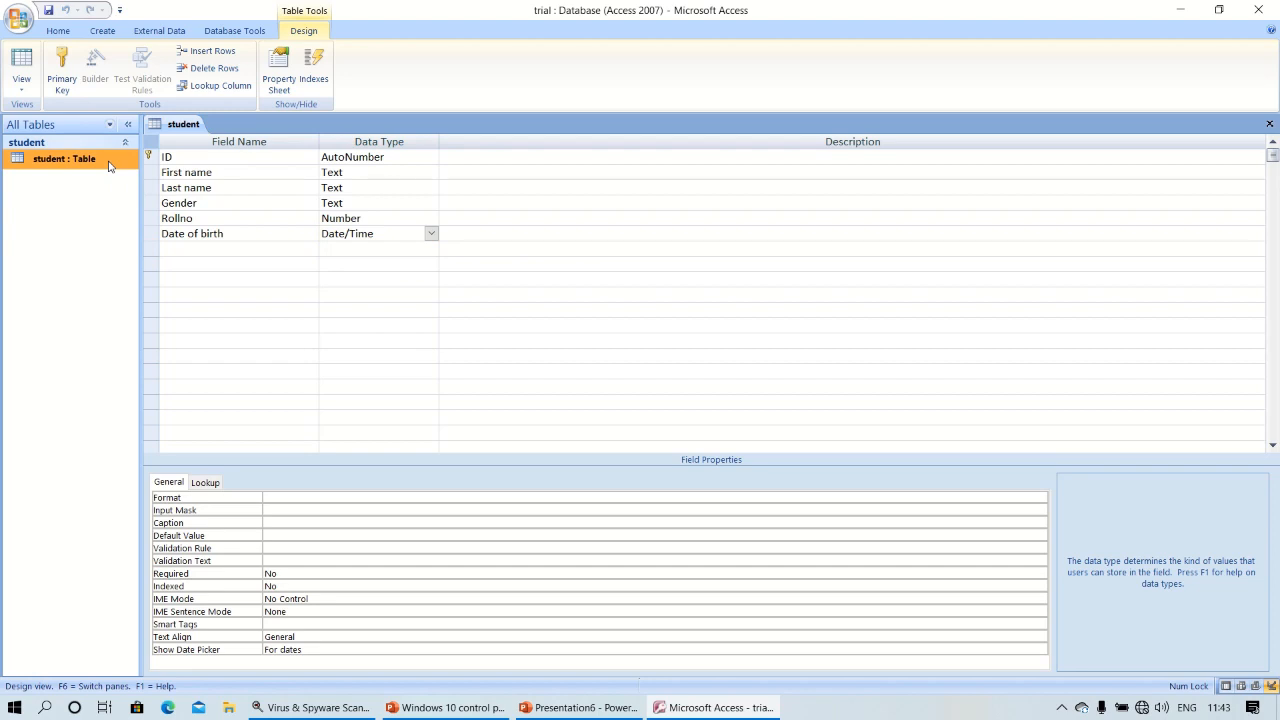
{"action": "double_click", "coordinate": [110, 163]}
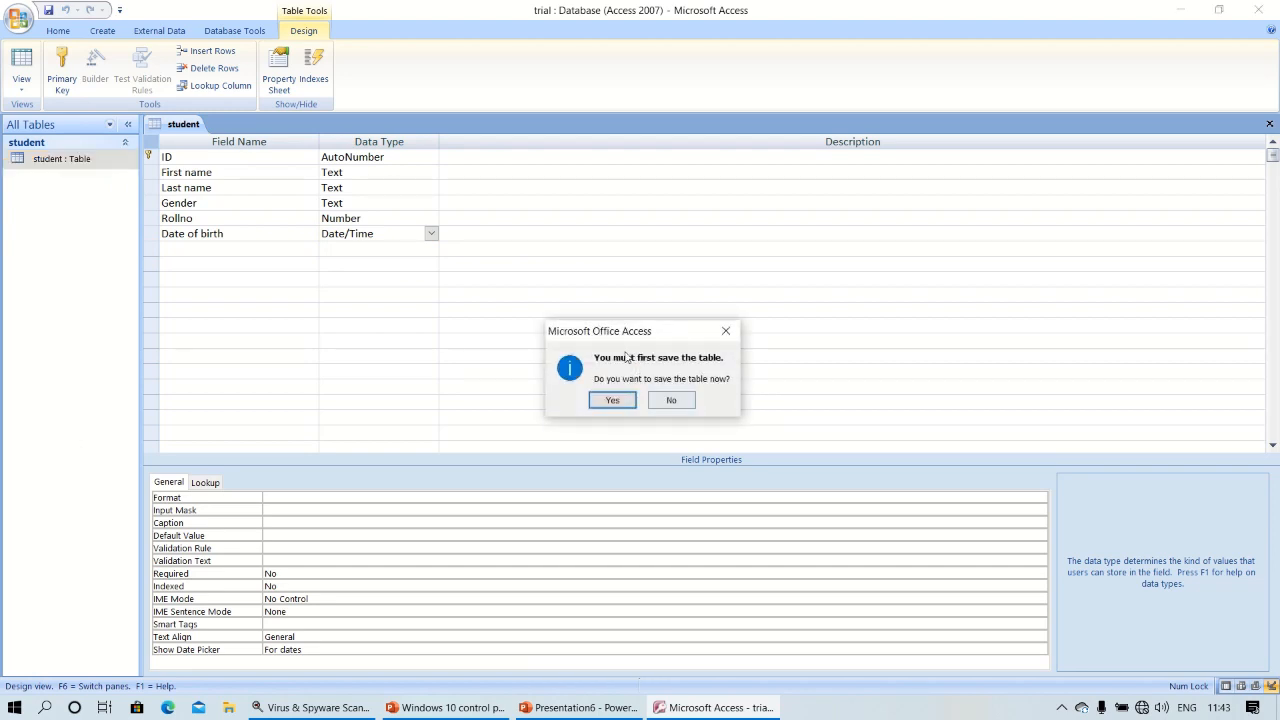
{"action": "left_click", "coordinate": [620, 399]}
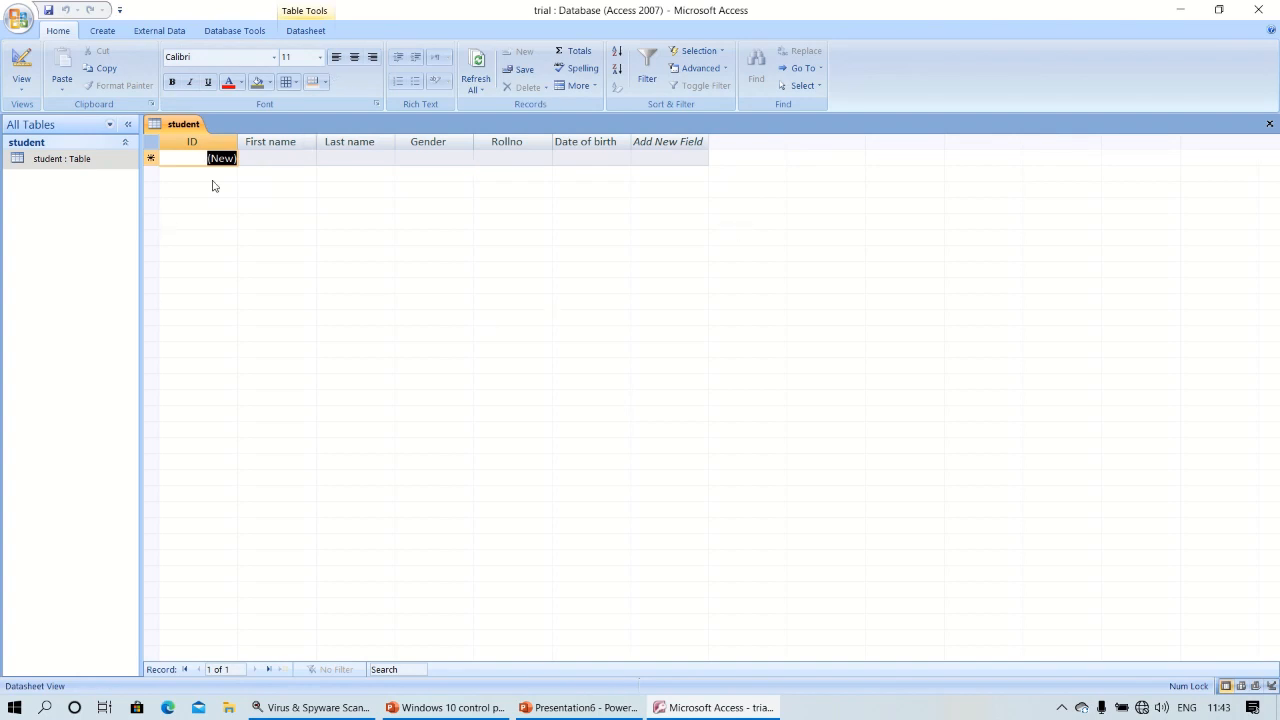
Review the student table's fields in Design View, and return to its datasheet.
{"action": "right_click", "coordinate": [31, 162]}
{"action": "left_click", "coordinate": [50, 189]}
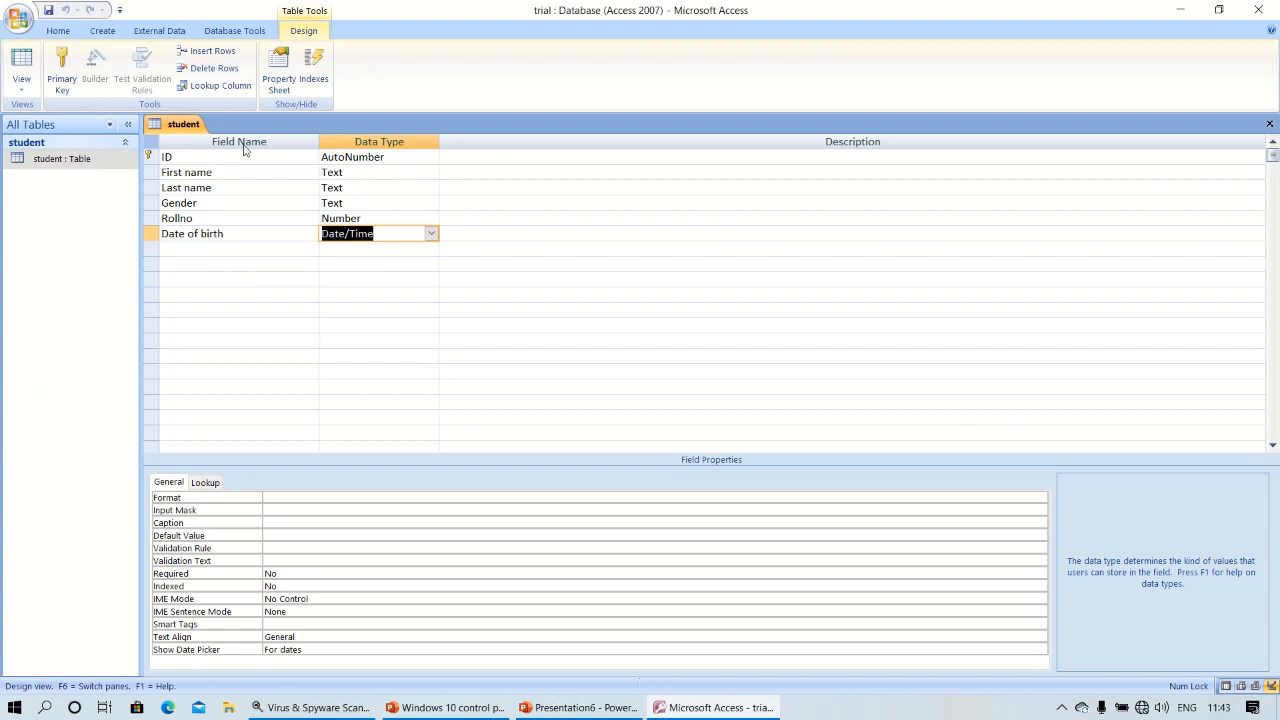
{"action": "left_click", "coordinate": [77, 164]}
{"action": "double_click", "coordinate": [77, 164]}
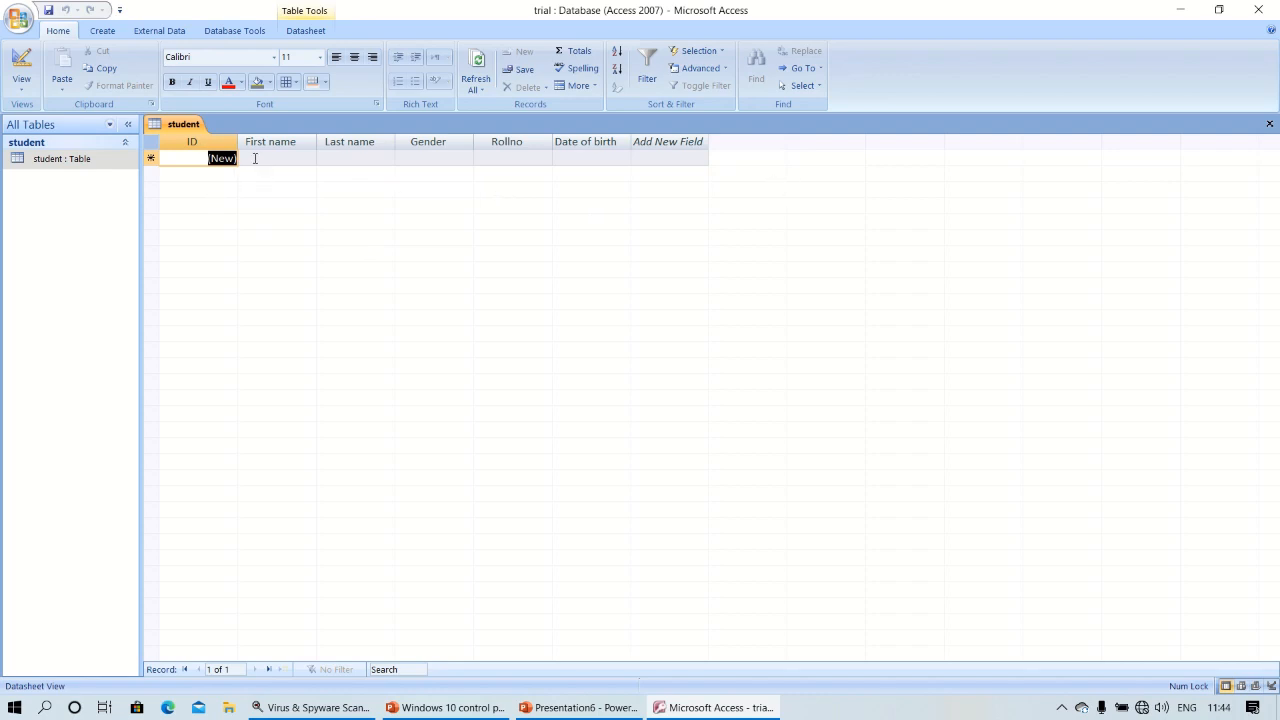
Fill in the First name field of three new student records with the students' first names.
{"action": "left_click", "coordinate": [255, 158]}
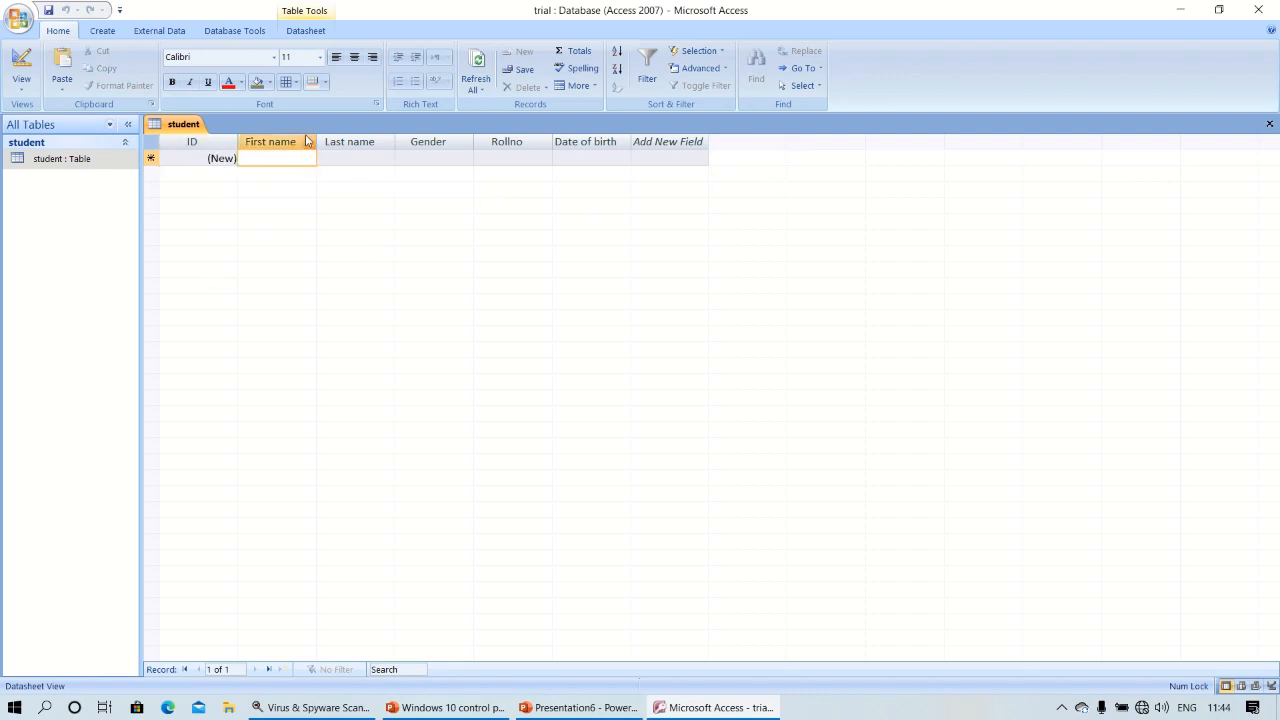
{"action": "type", "text": "geeta"}
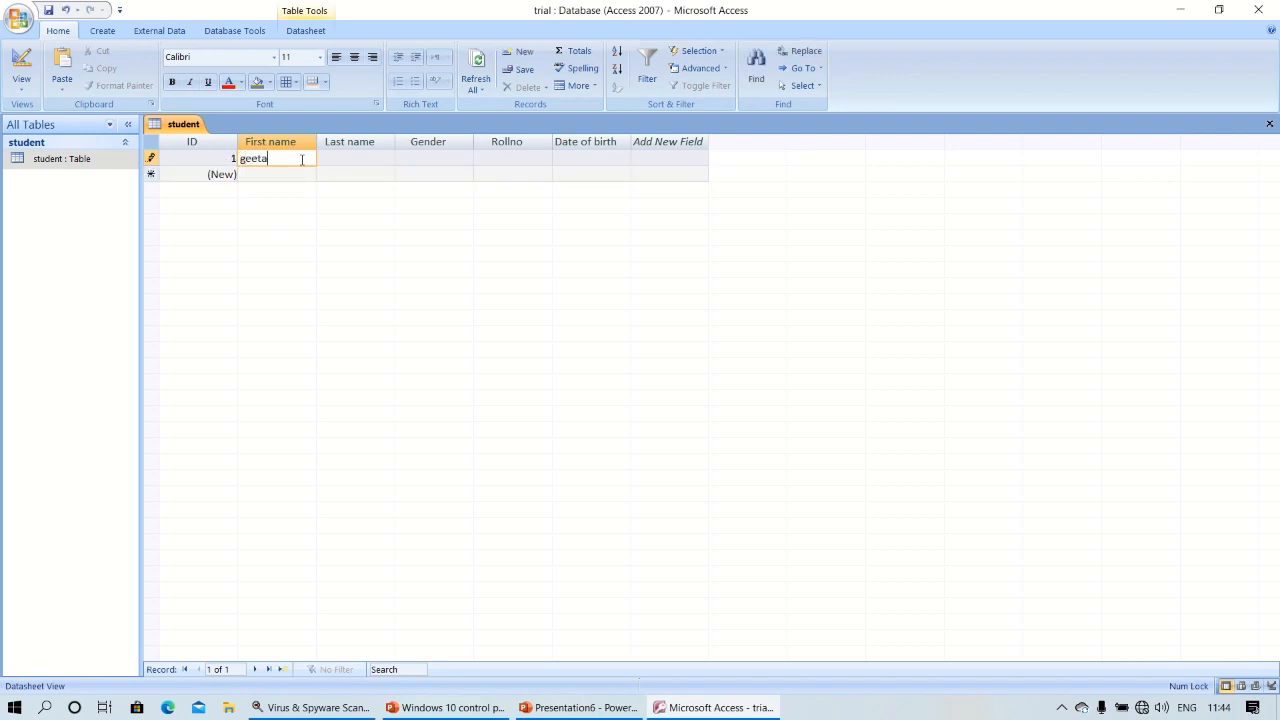
{"action": "key", "text": "Down"}
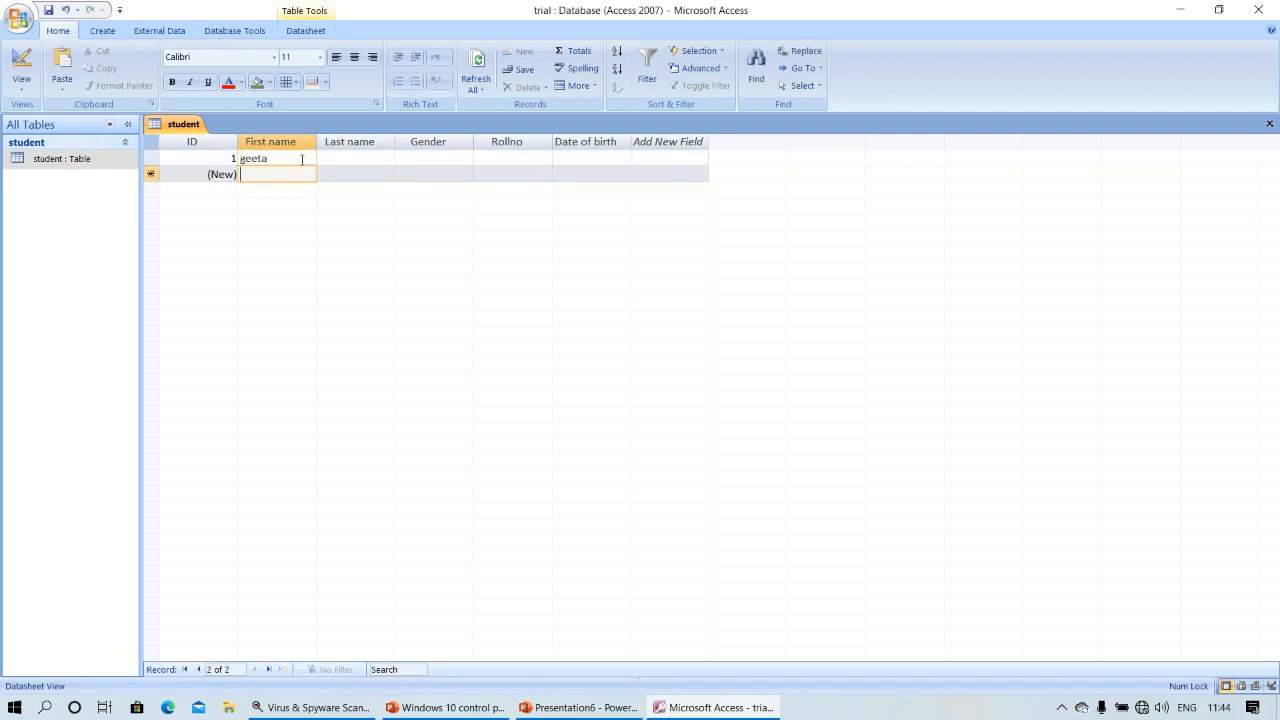
{"action": "type", "text": "heena"}
{"action": "key", "text": "Down"}
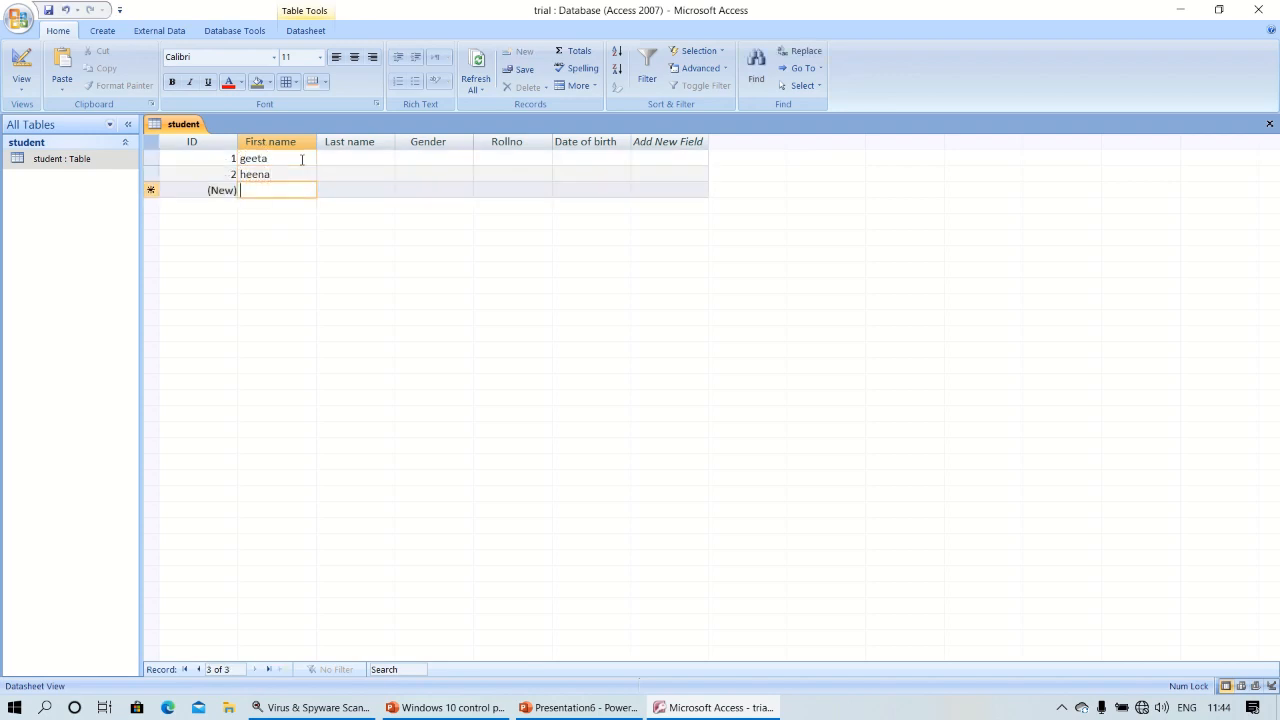
{"action": "type", "text": "vaibhav"}
{"action": "key", "text": "Down"}
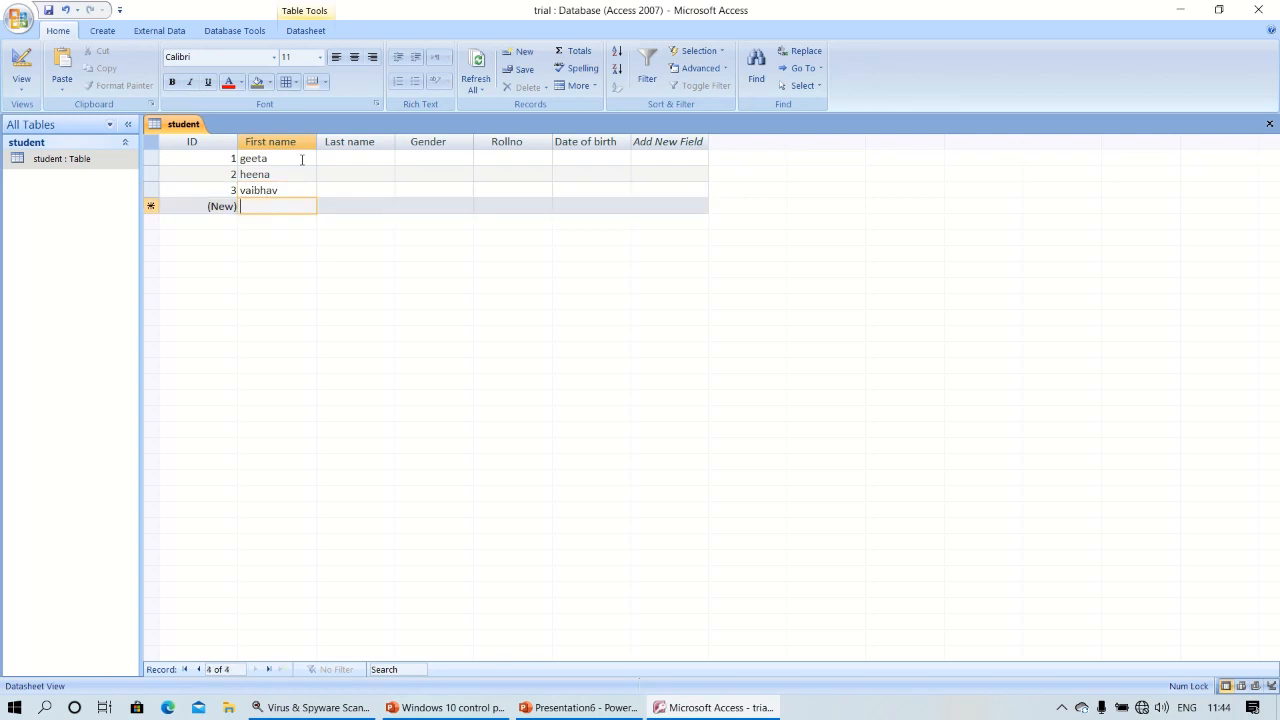
Enter the fourth student's first name, and fill in the Last name field of all four records with the students' last names.
{"action": "type", "text": "dhairya"}
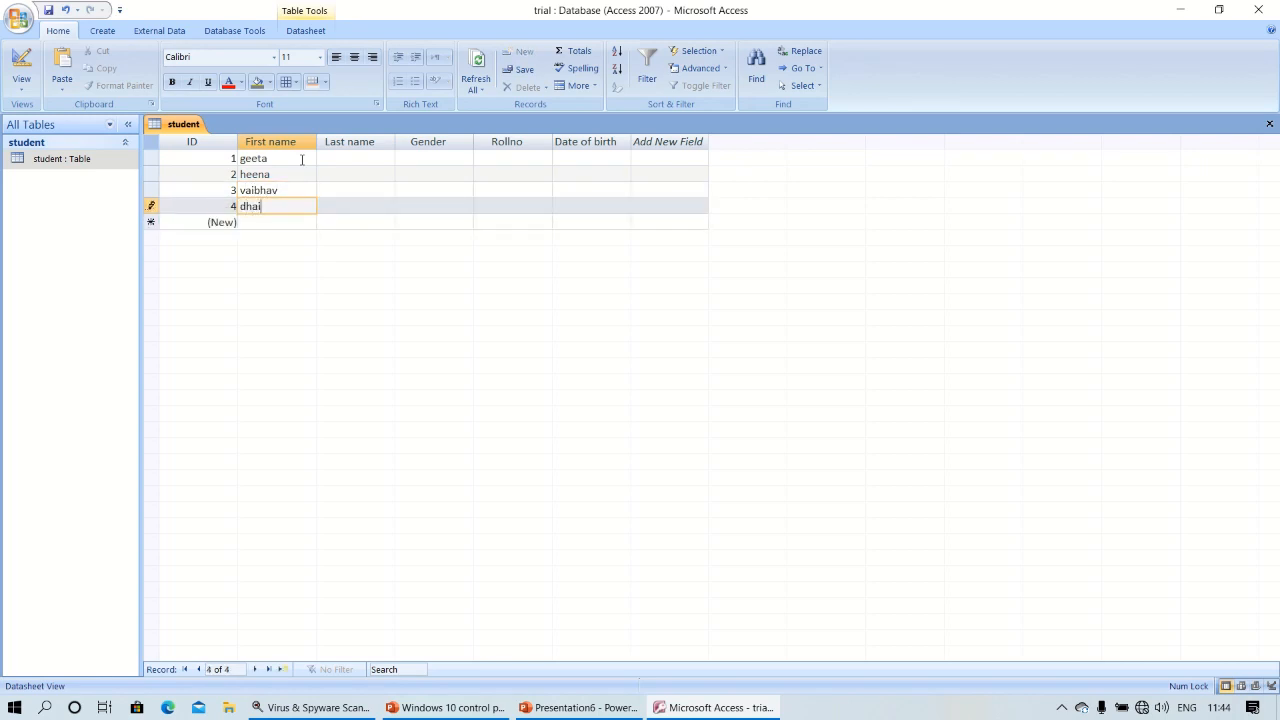
{"action": "key", "text": "Tab"}
{"action": "key", "text": "Up"}
{"action": "key", "text": "Up"}
{"action": "key", "text": "Up"}
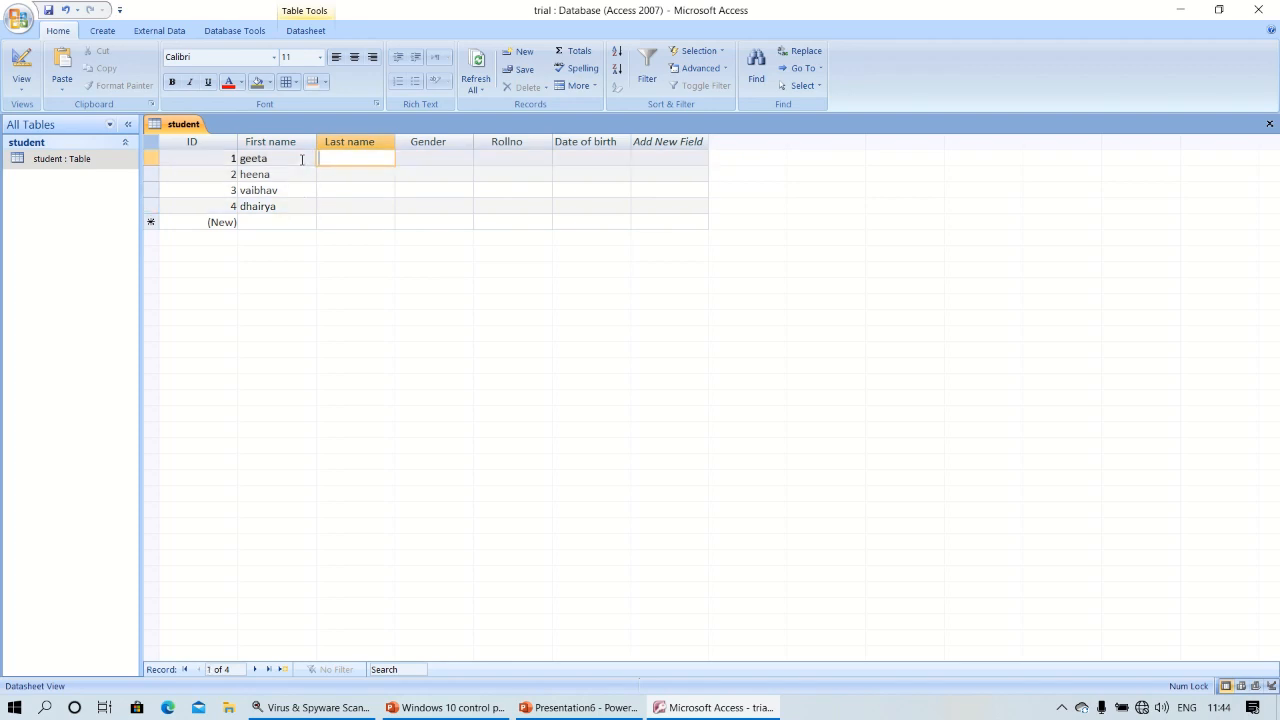
{"action": "type", "text": "jha"}
{"action": "key", "text": "Down"}
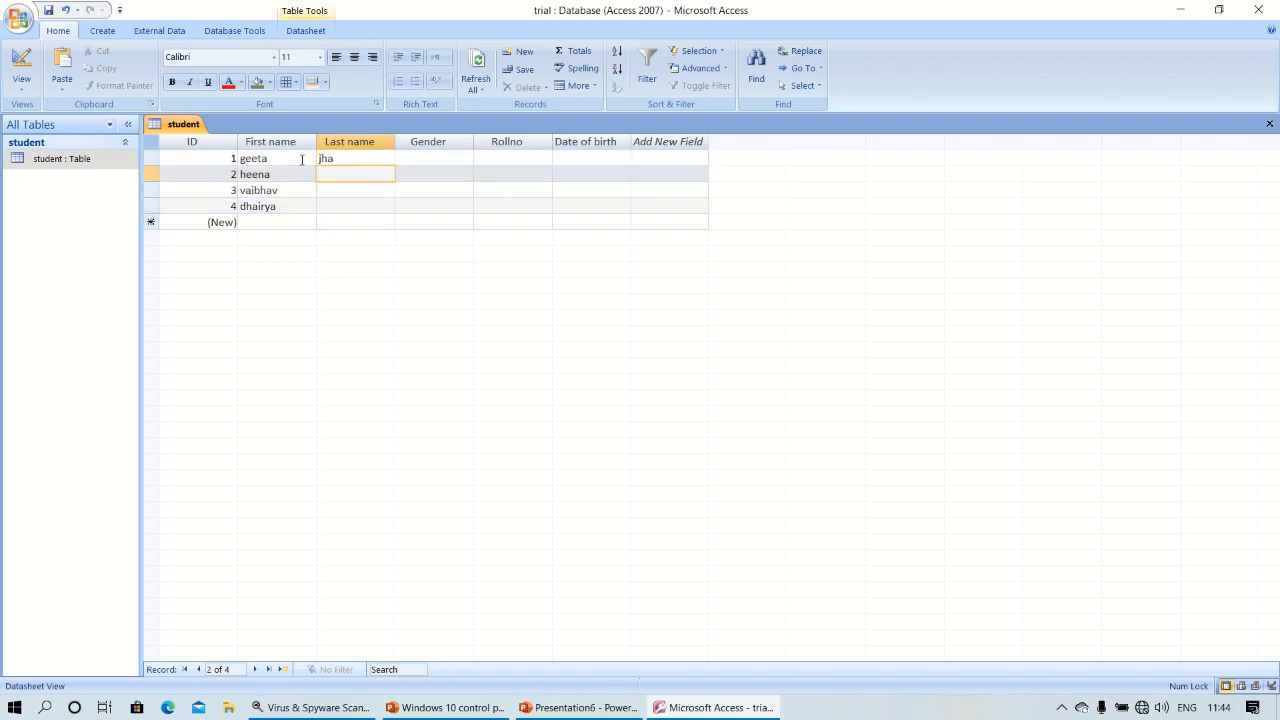
{"action": "type", "text": "singh"}
{"action": "key", "text": "Down"}
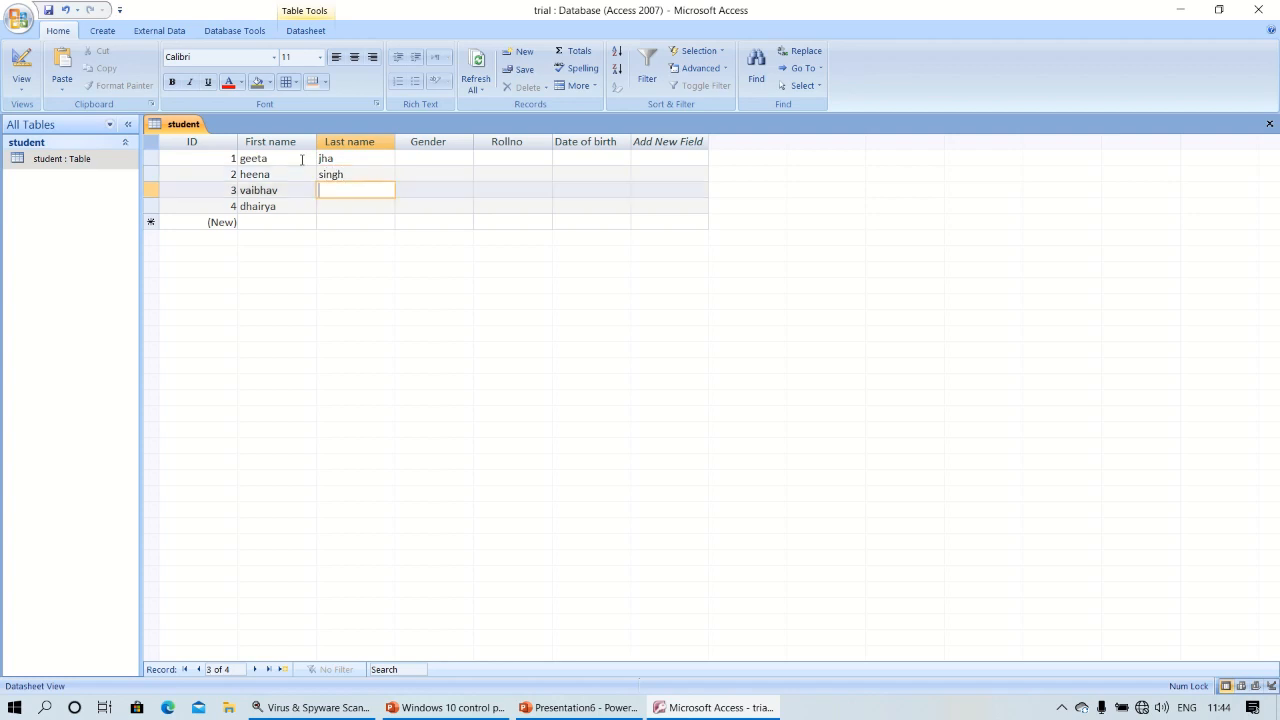
{"action": "type", "text": "dhar"}
{"action": "key", "text": "Down"}
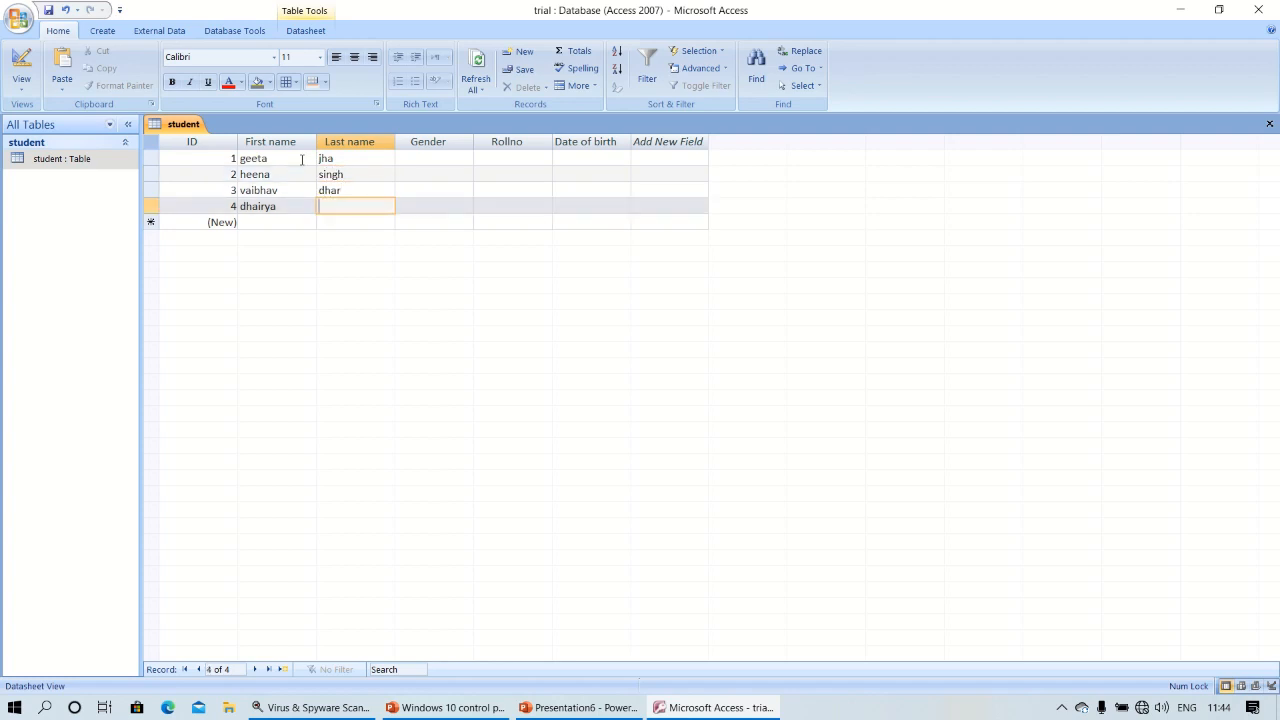
{"action": "type", "text": "sharma"}
Fill in the Gender field with f for the first two students and m for the third and fourth.
{"action": "key", "text": "Tab"}
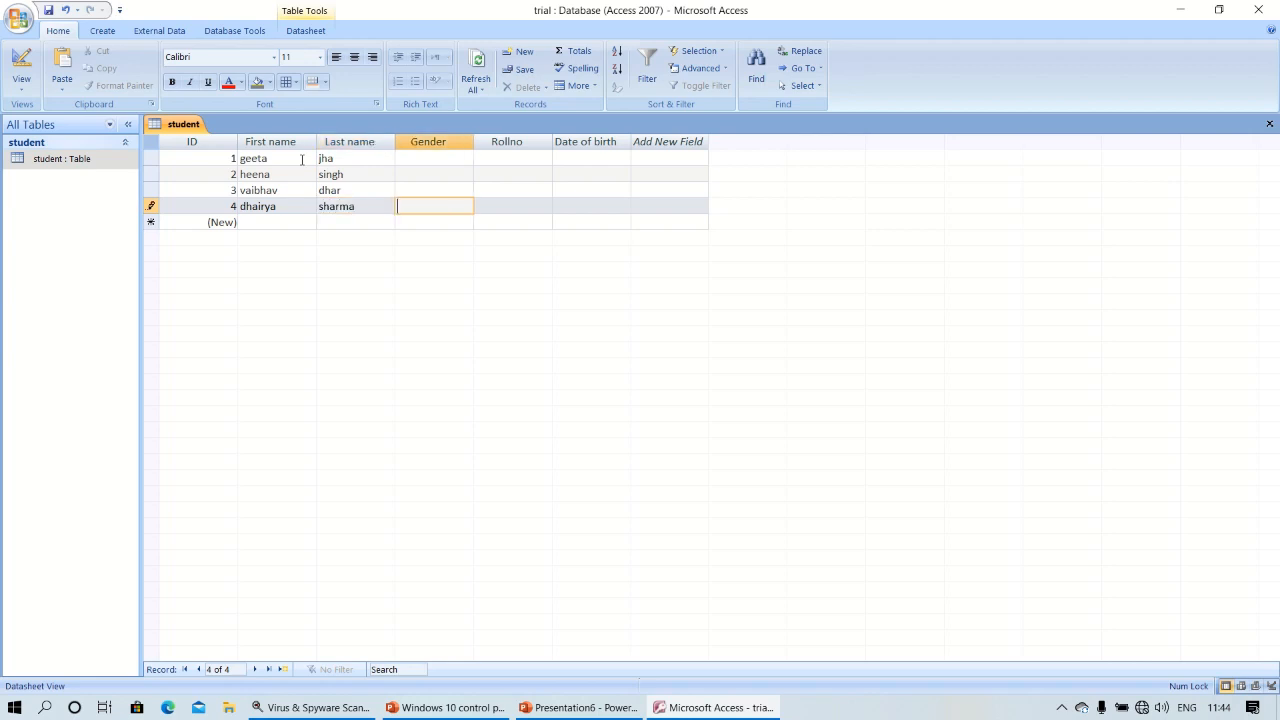
{"action": "key", "text": "Up"}
{"action": "key", "text": "Up"}
{"action": "key", "text": "Up"}
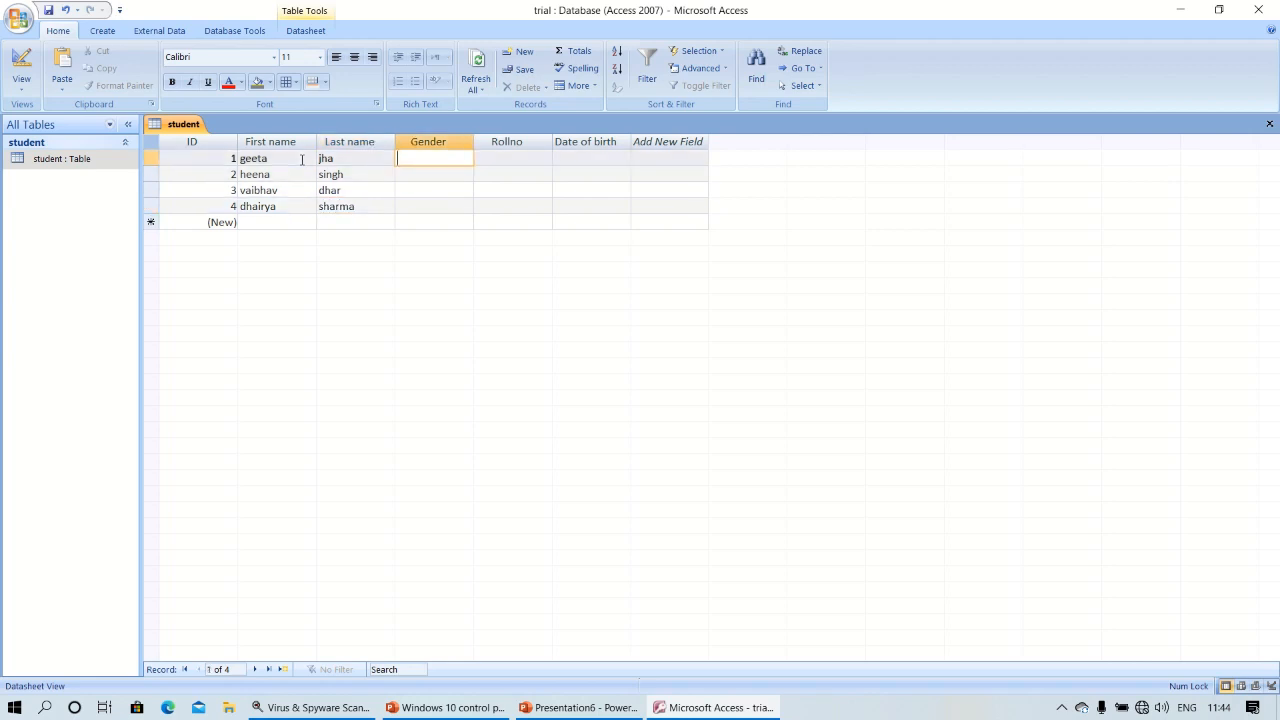
{"action": "type", "text": "f"}
{"action": "key", "text": "Down"}
{"action": "type", "text": "f"}
{"action": "key", "text": "Down"}
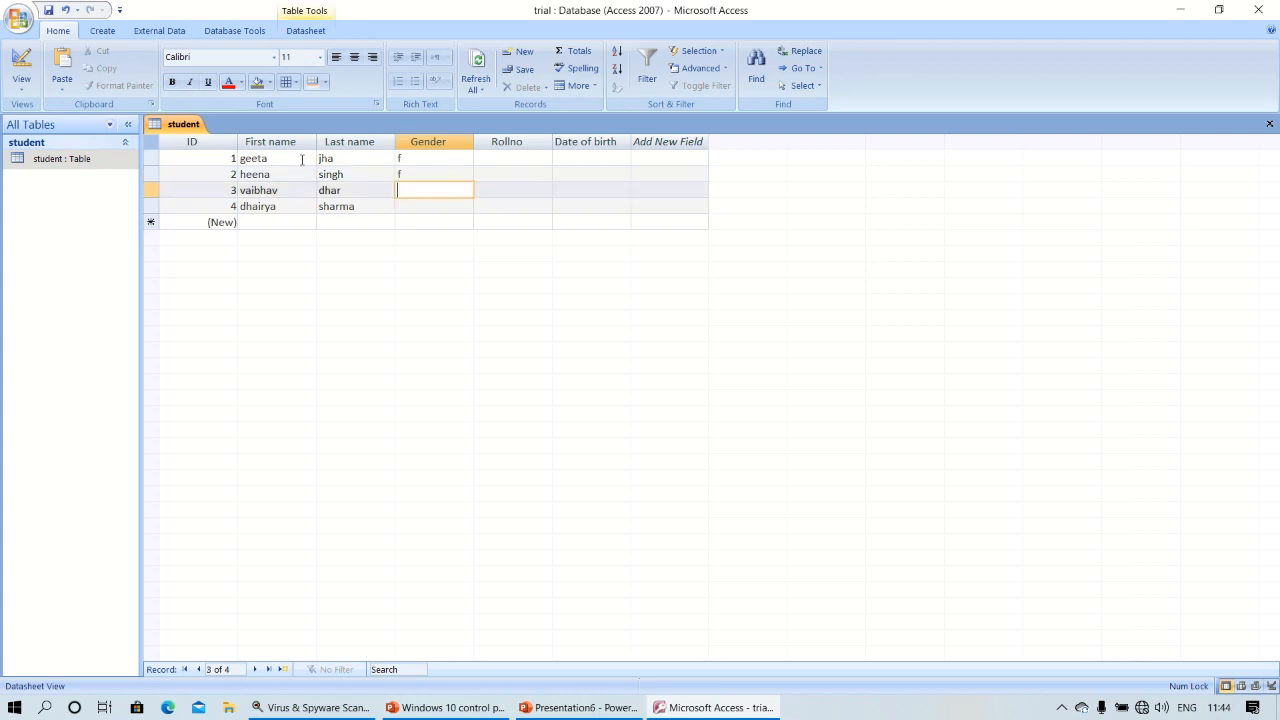
{"action": "type", "text": "m"}
{"action": "key", "text": "Down"}
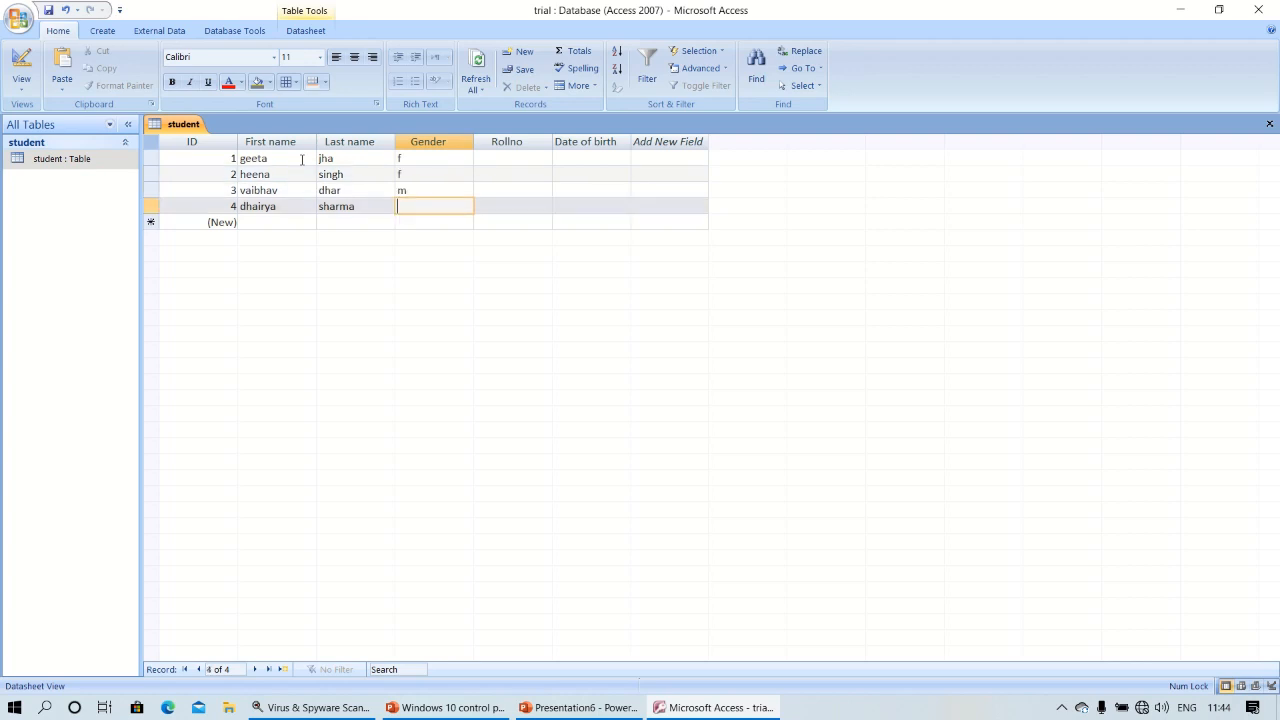
{"action": "type", "text": "m"}
Number the four students 1 to 4 in the Rollno field.
{"action": "key", "text": "Down"}
{"action": "key", "text": "Right"}
{"action": "key", "text": "Right"}
{"action": "key", "text": "Up"}
{"action": "key", "text": "Up"}
{"action": "key", "text": "Up"}
{"action": "key", "text": "Up"}
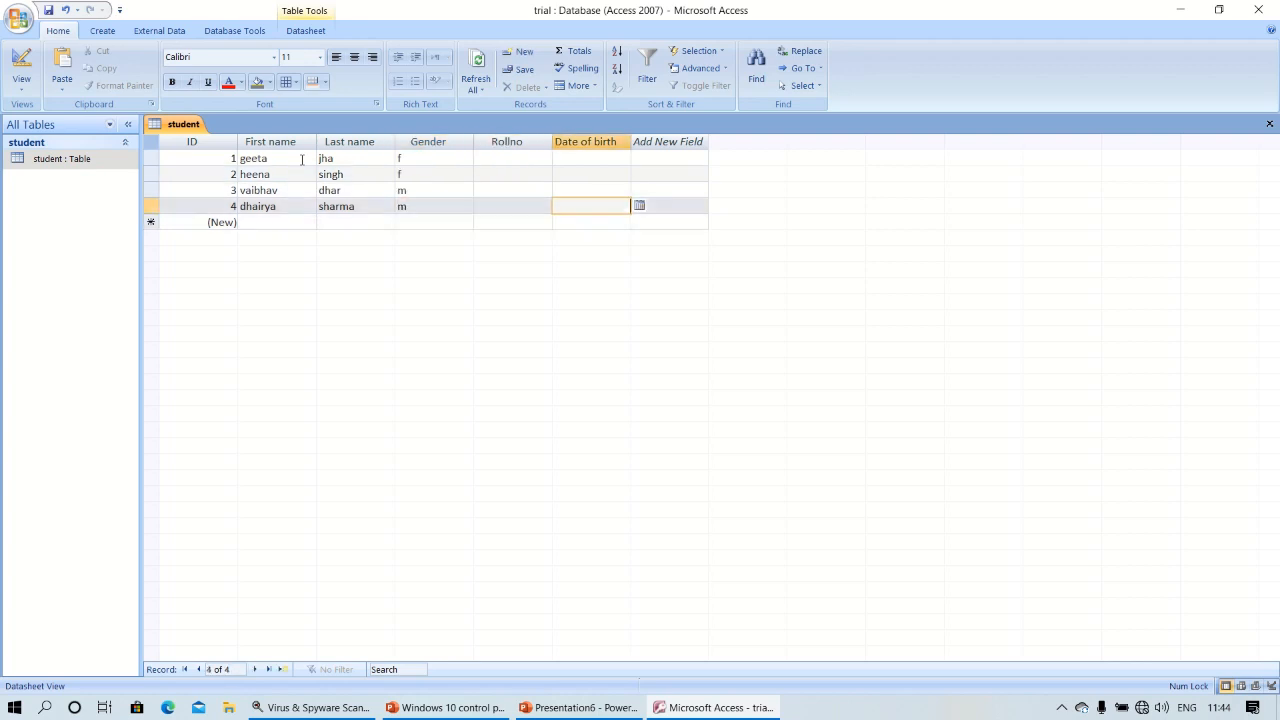
{"action": "key", "text": "Left"}
{"action": "type", "text": "1"}
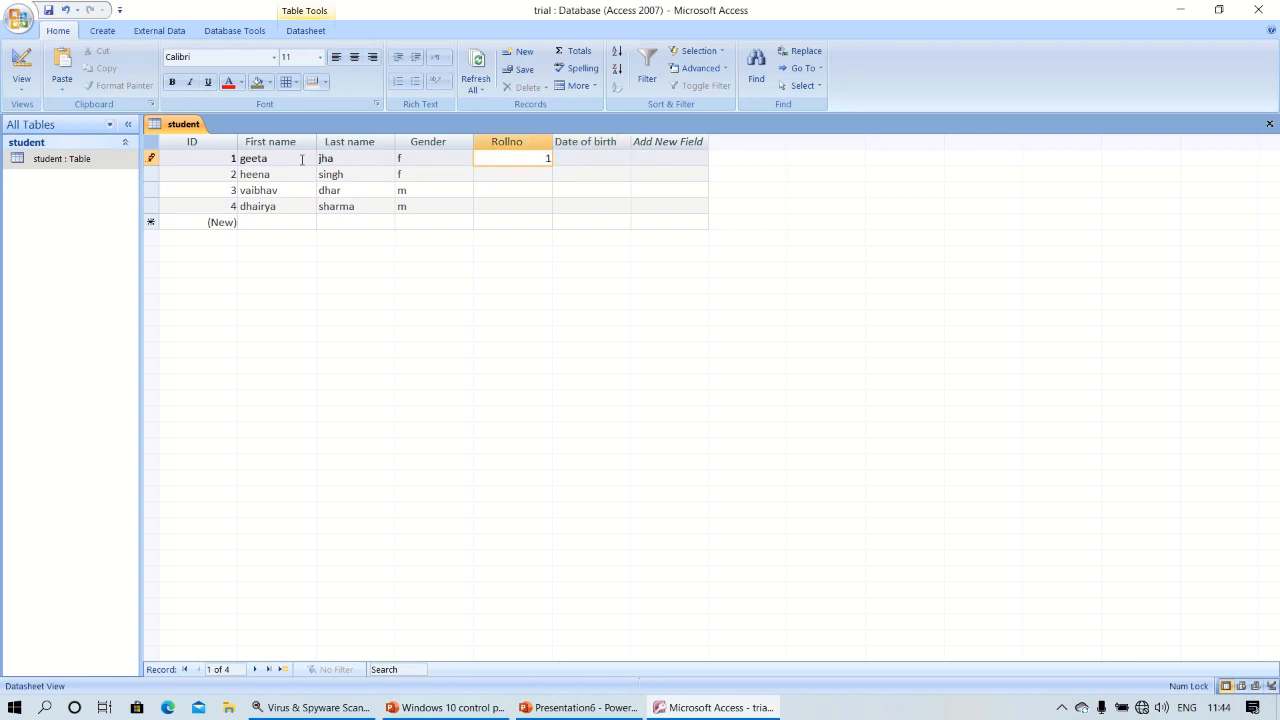
{"action": "key", "text": "Down"}
{"action": "type", "text": "2"}
{"action": "key", "text": "Down"}
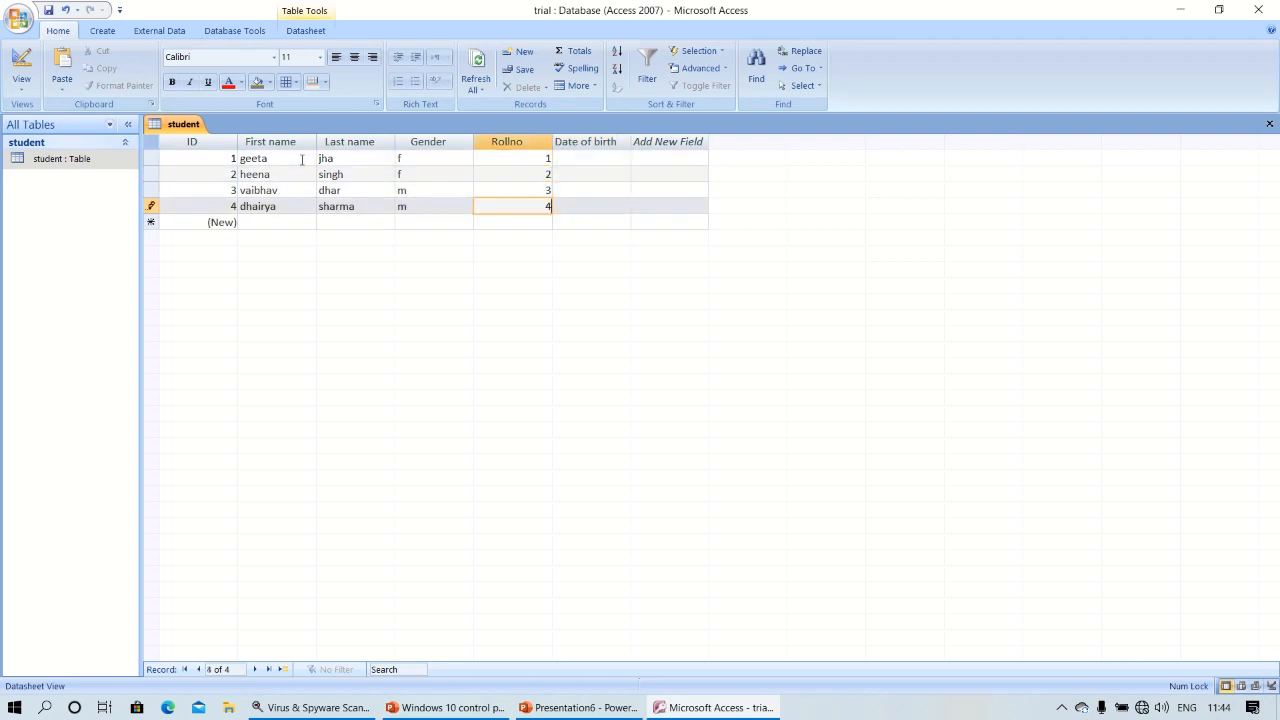
Fill in the Date of birth field of all four records with the students' birth dates.
{"action": "key", "text": "Tab"}
{"action": "key", "text": "Up"}
{"action": "key", "text": "Up"}
{"action": "key", "text": "Up"}
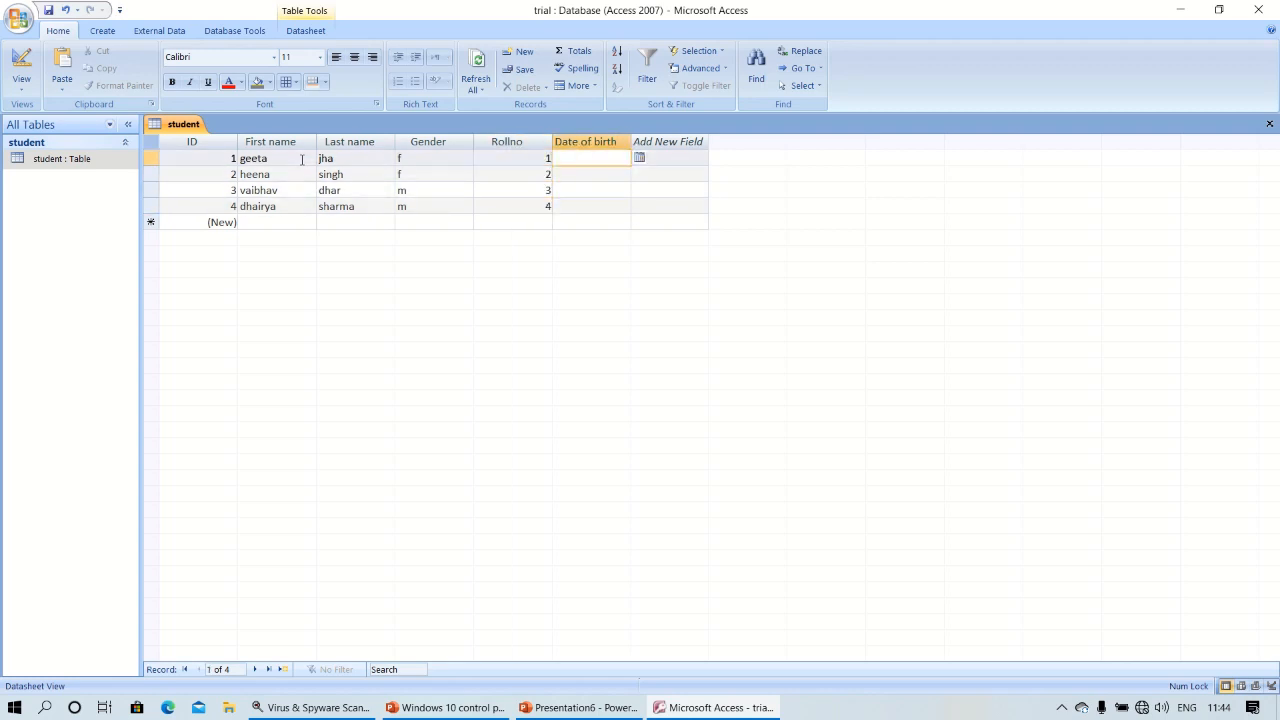
{"action": "type", "text": "26/08/2003"}
{"action": "key", "text": "Down"}
{"action": "type", "text": "05/"}
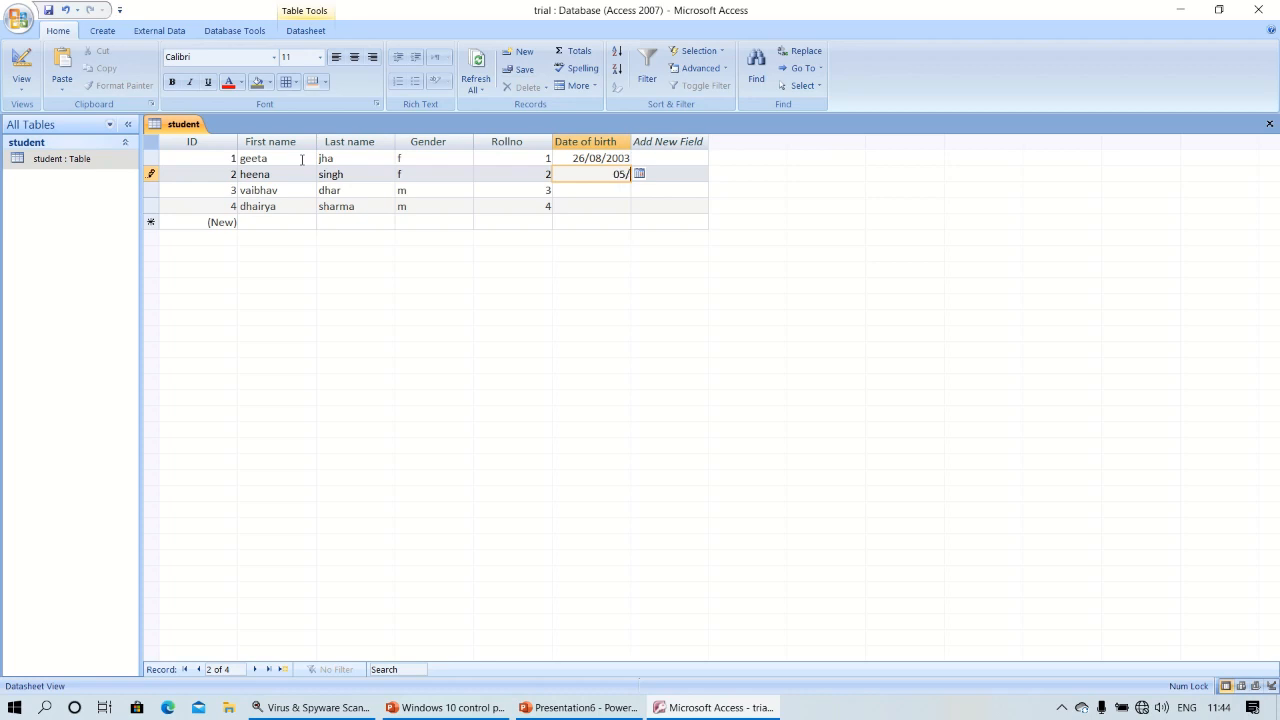
{"action": "type", "text": "08/2004"}
{"action": "key", "text": "Down"}
{"action": "type", "text": "01"}
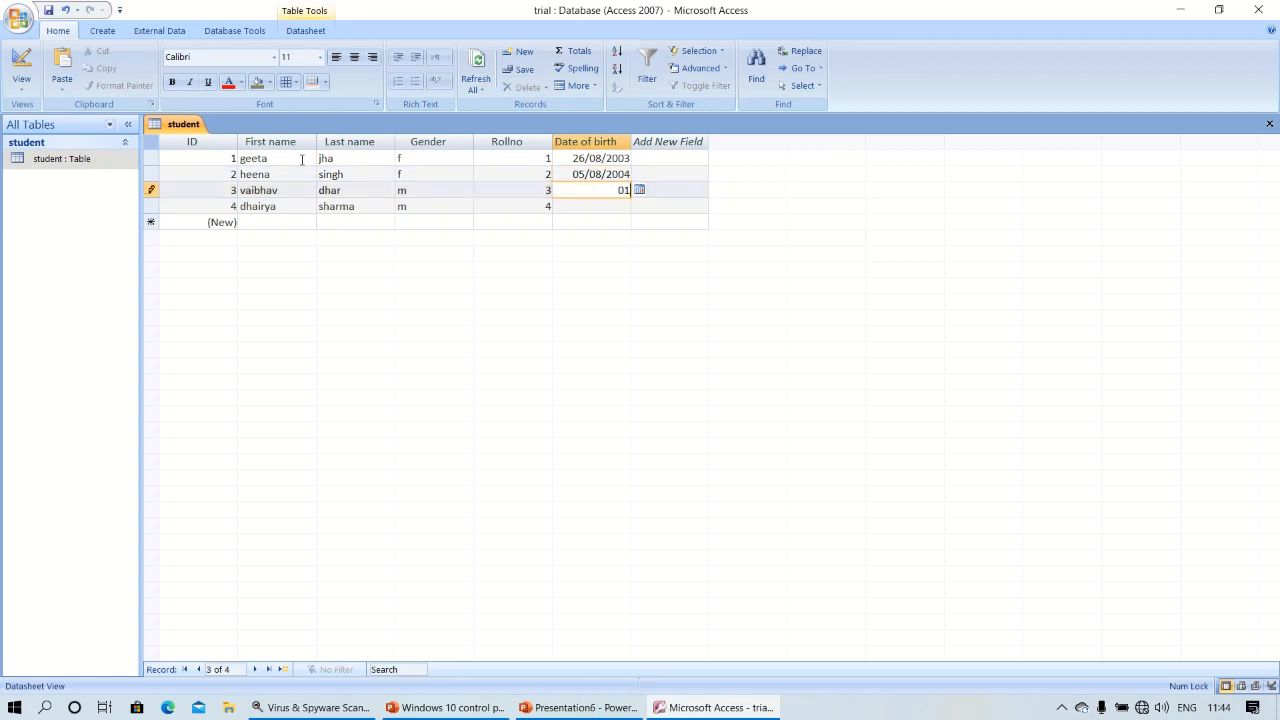
{"action": "type", "text": "/08/2009"}
{"action": "key", "text": "Down"}
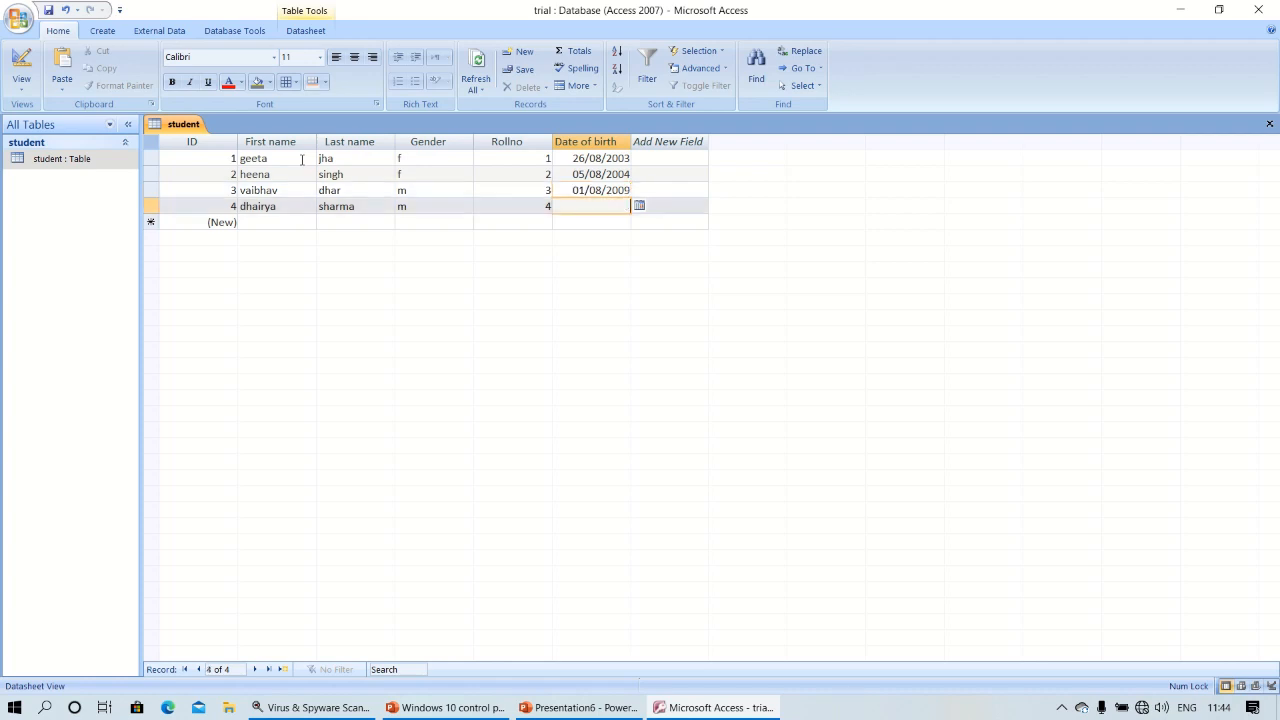
{"action": "type", "text": "09/07/2008"}
{"action": "key", "text": "Tab"}
{"action": "key", "text": "Up"}
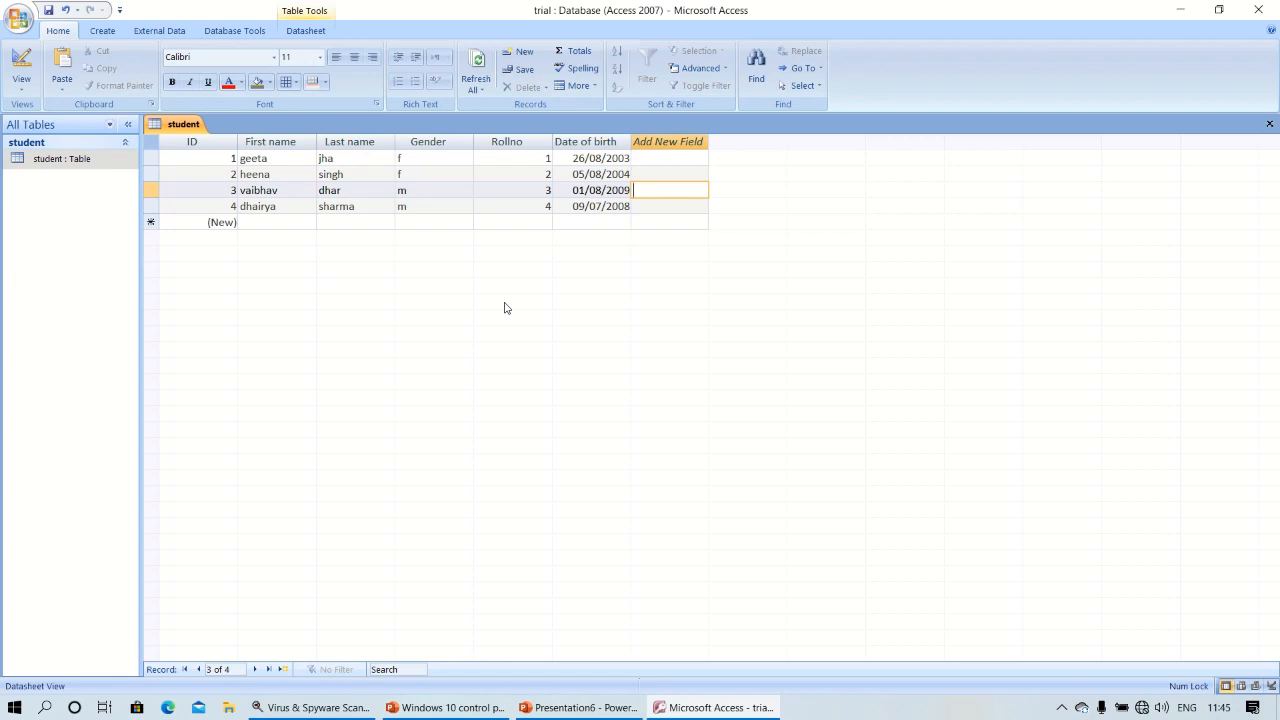
Start a query on the student table with the Simple Query Wizard and include all fields from ID to Date of birth.
{"action": "left_click", "coordinate": [116, 40]}
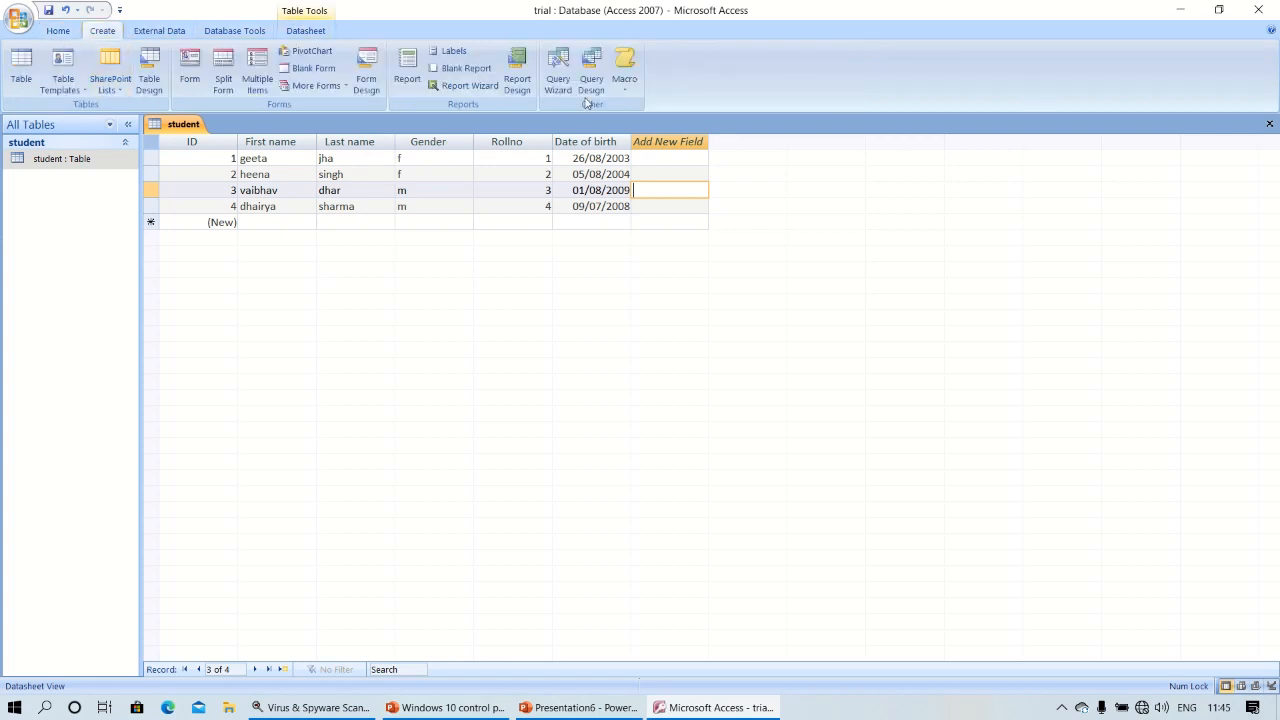
{"action": "left_click", "coordinate": [563, 75]}
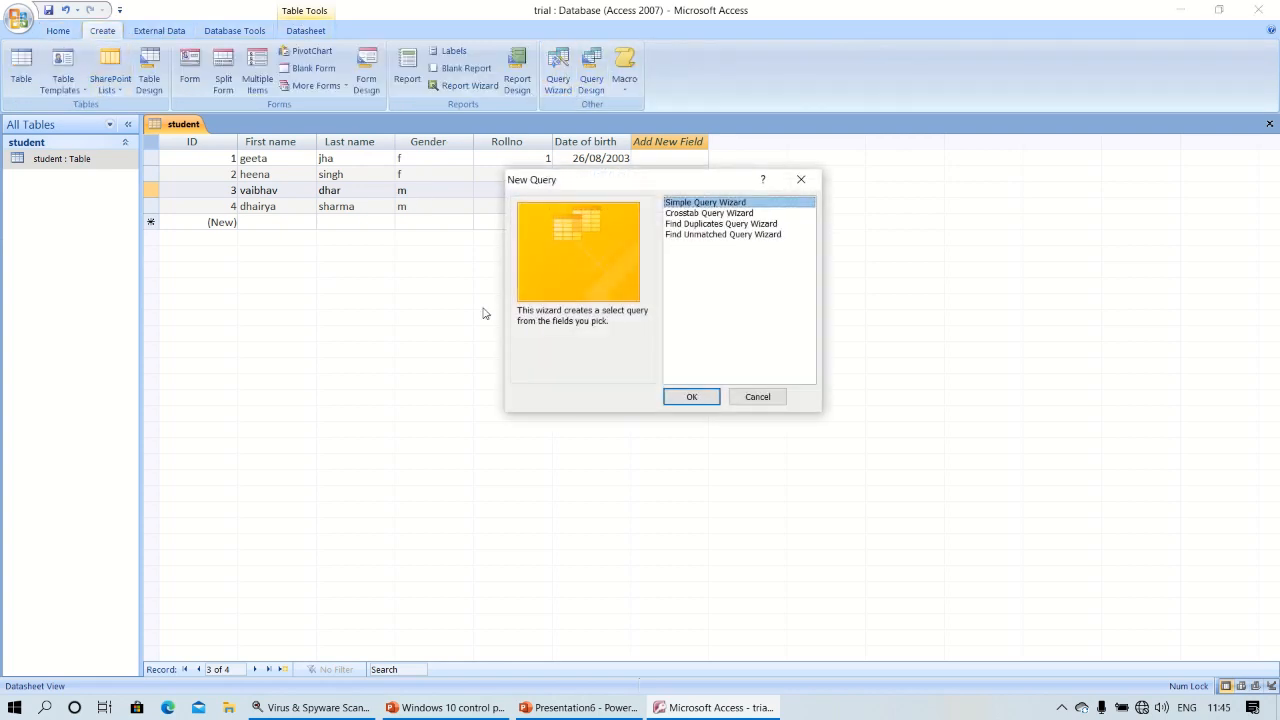
{"action": "left_click", "coordinate": [691, 397]}
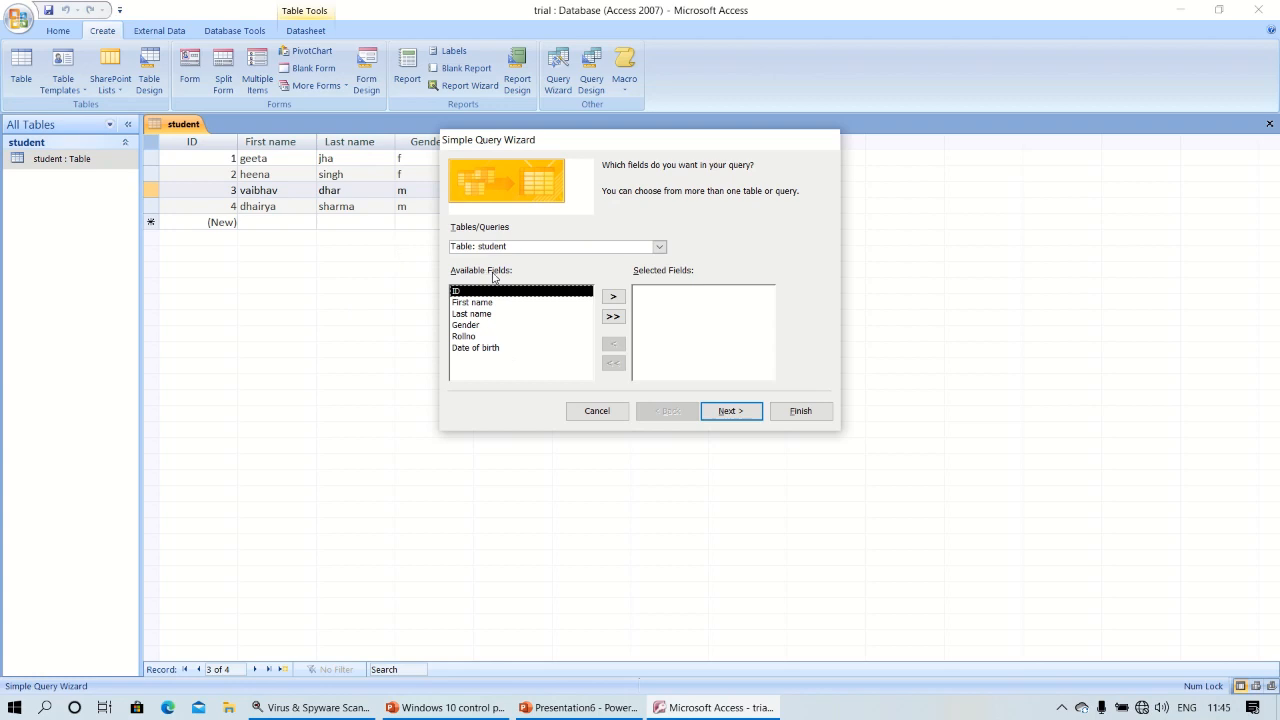
{"action": "left_click", "coordinate": [620, 298]}
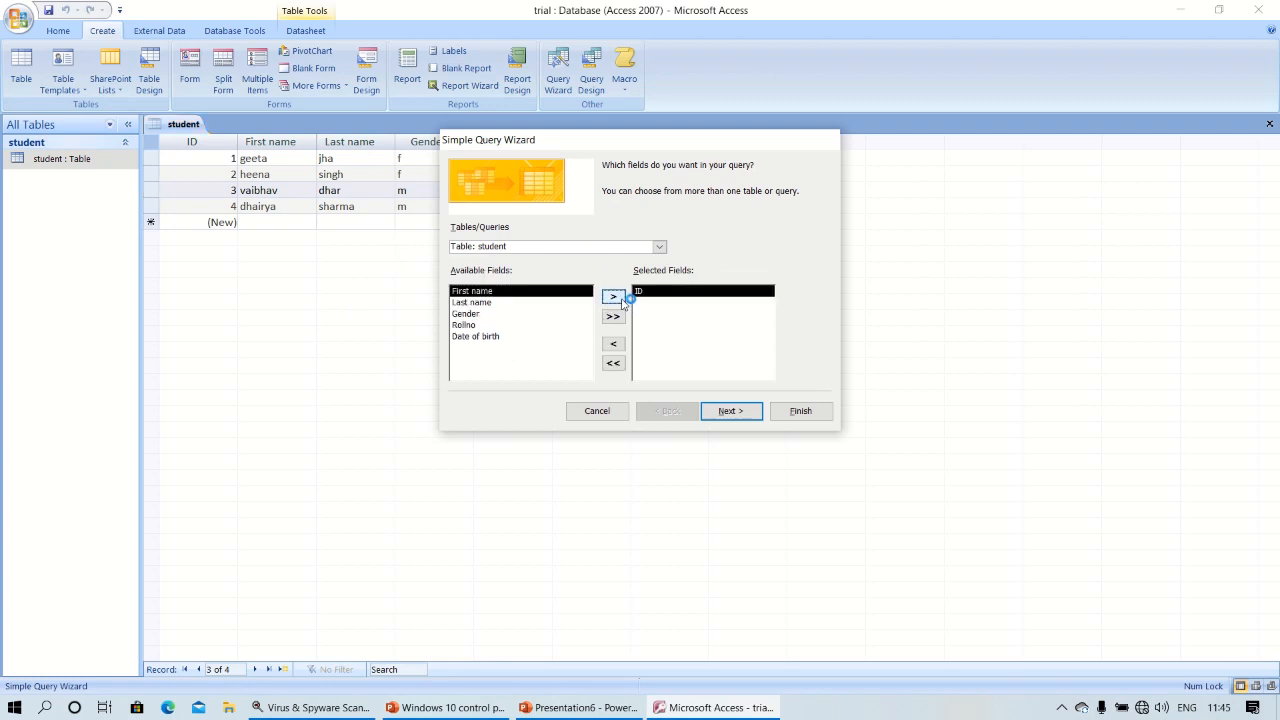
{"action": "left_click", "coordinate": [621, 299]}
{"action": "left_click", "coordinate": [621, 299]}
{"action": "left_click", "coordinate": [621, 299]}
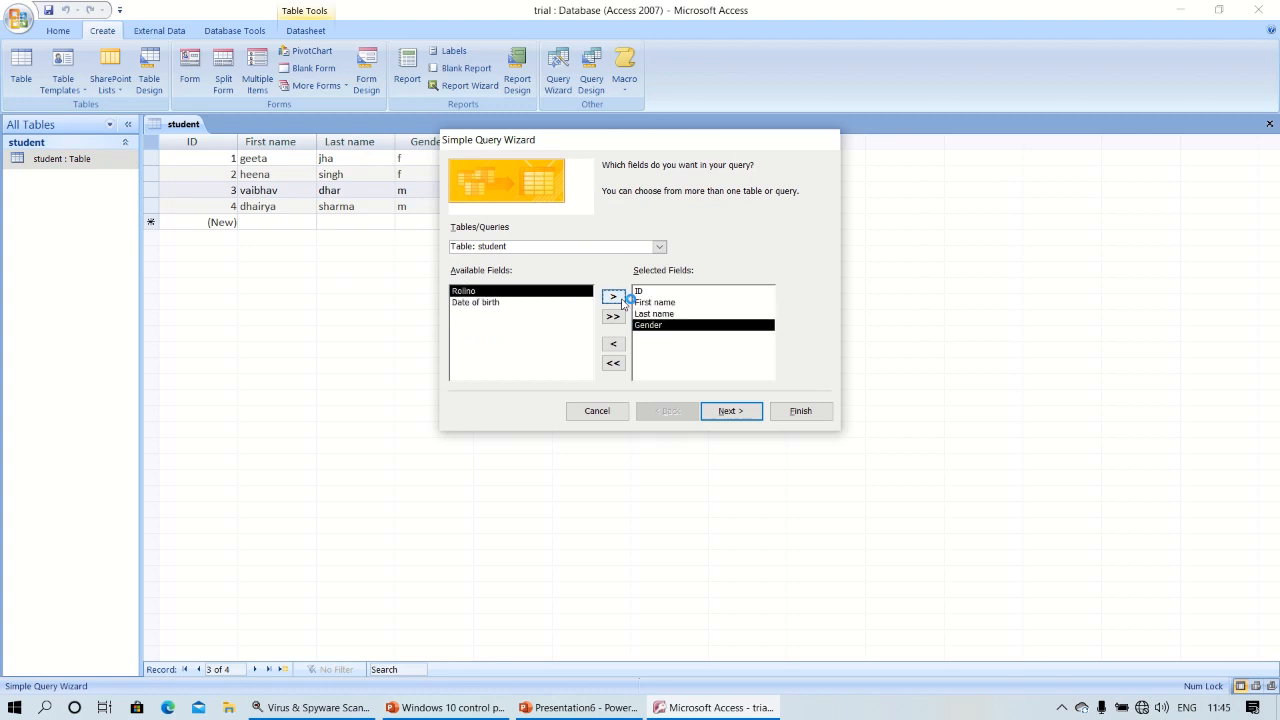
{"action": "left_click", "coordinate": [621, 299]}
{"action": "left_click", "coordinate": [621, 299]}
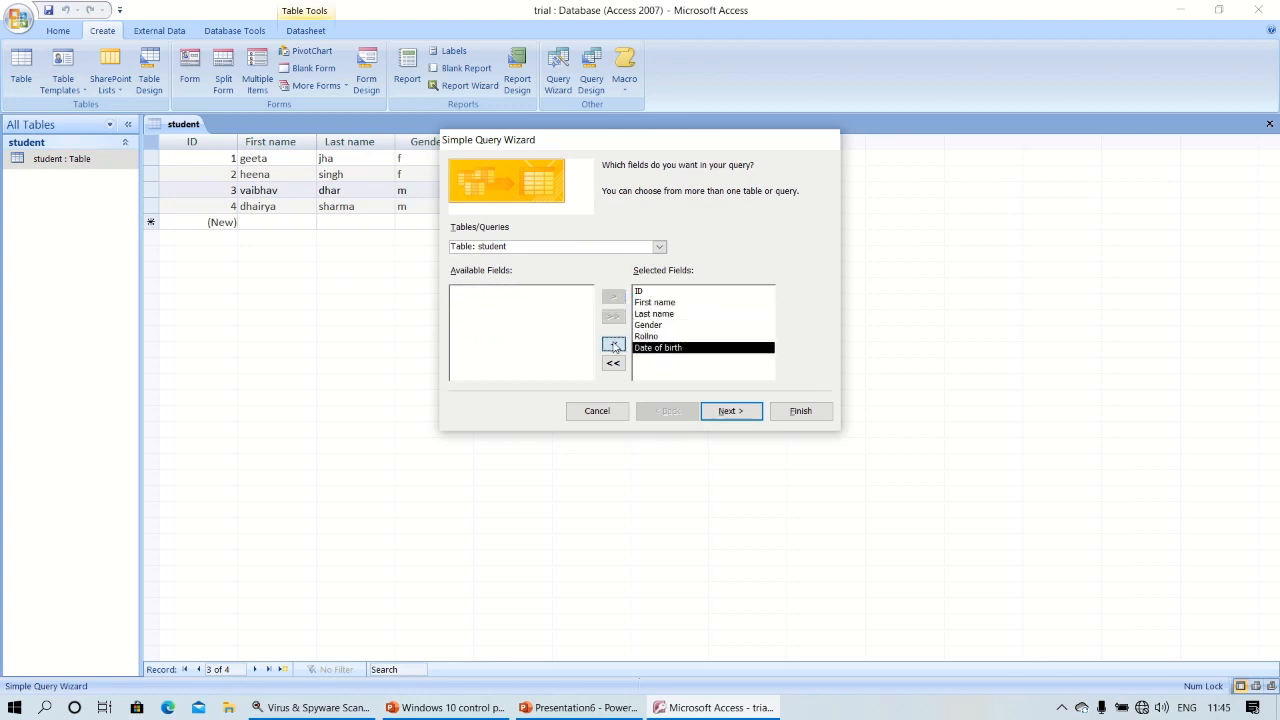
{"action": "left_click", "coordinate": [614, 345]}
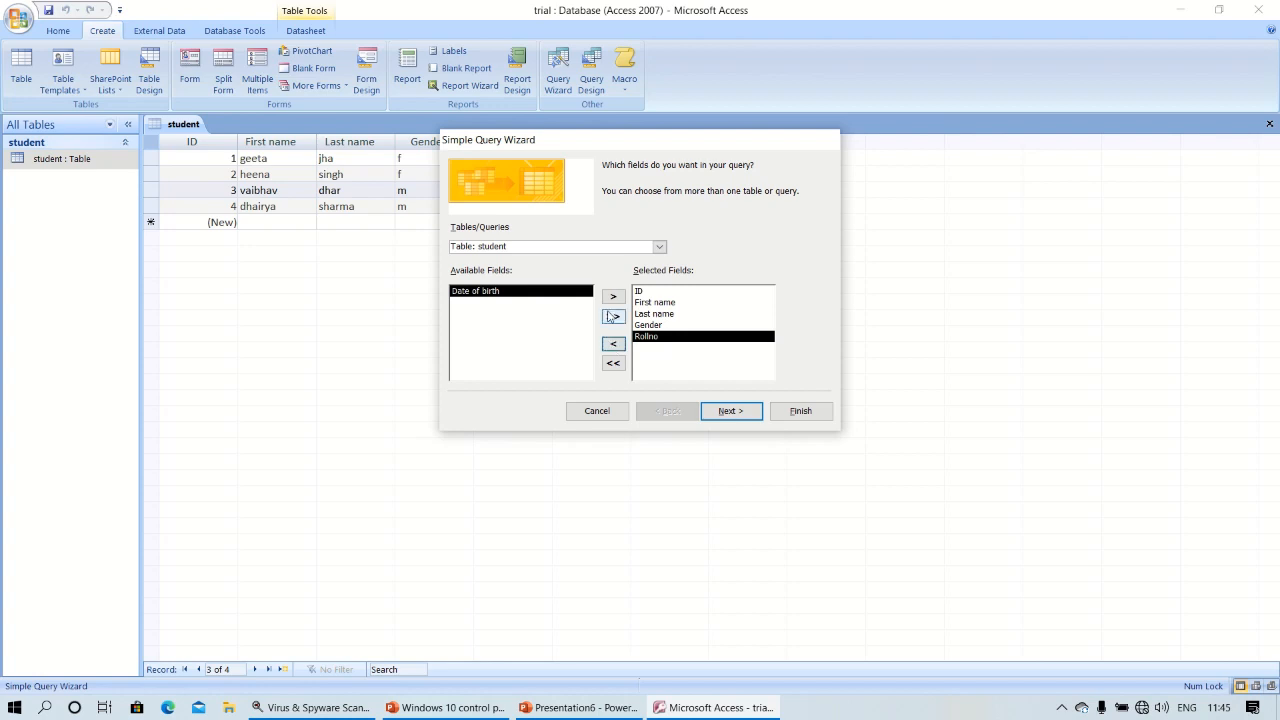
{"action": "left_click", "coordinate": [613, 296]}
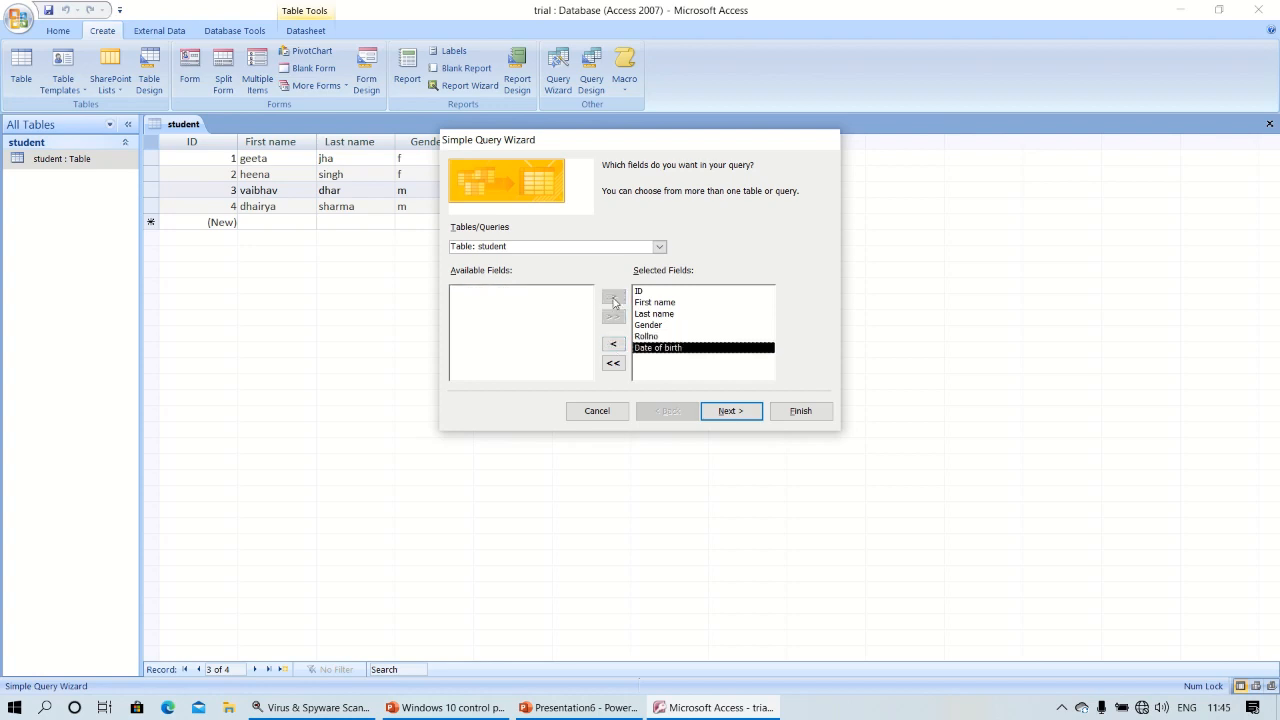
Keep it a detail query, title it student attendance, and finish the wizard so that the query opens.
{"action": "left_click", "coordinate": [730, 414]}
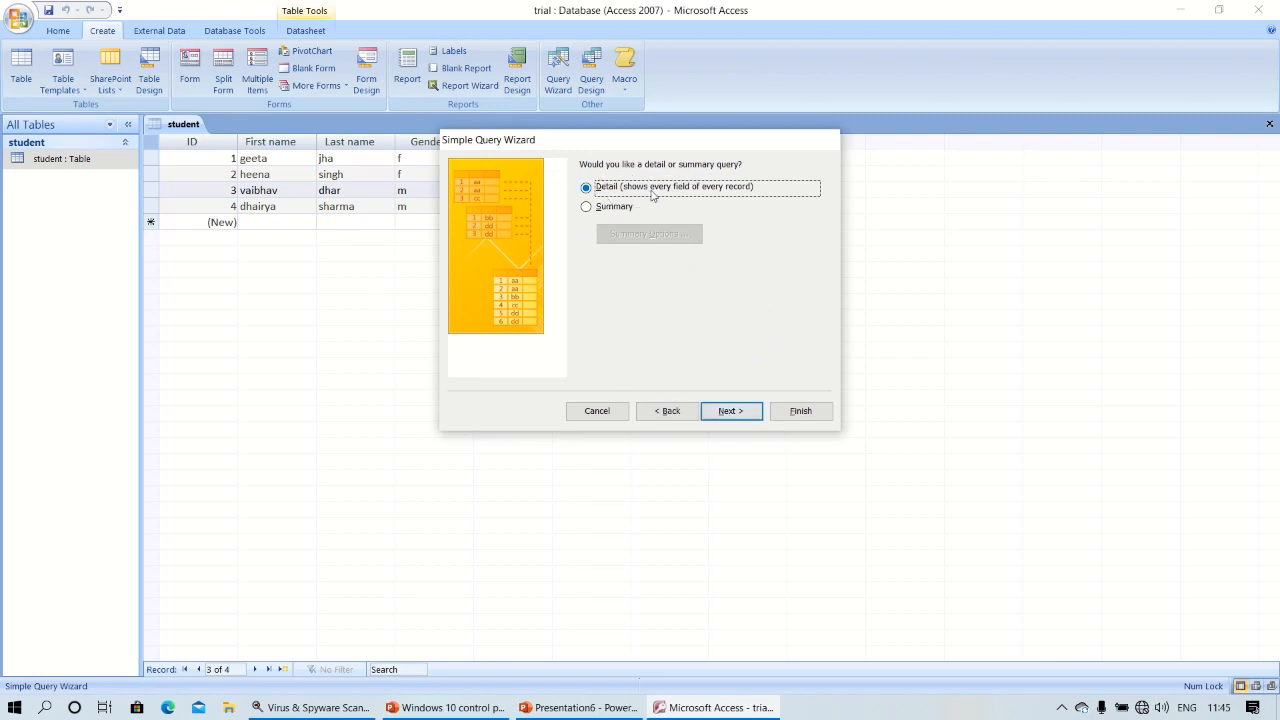
{"action": "left_click", "coordinate": [732, 414]}
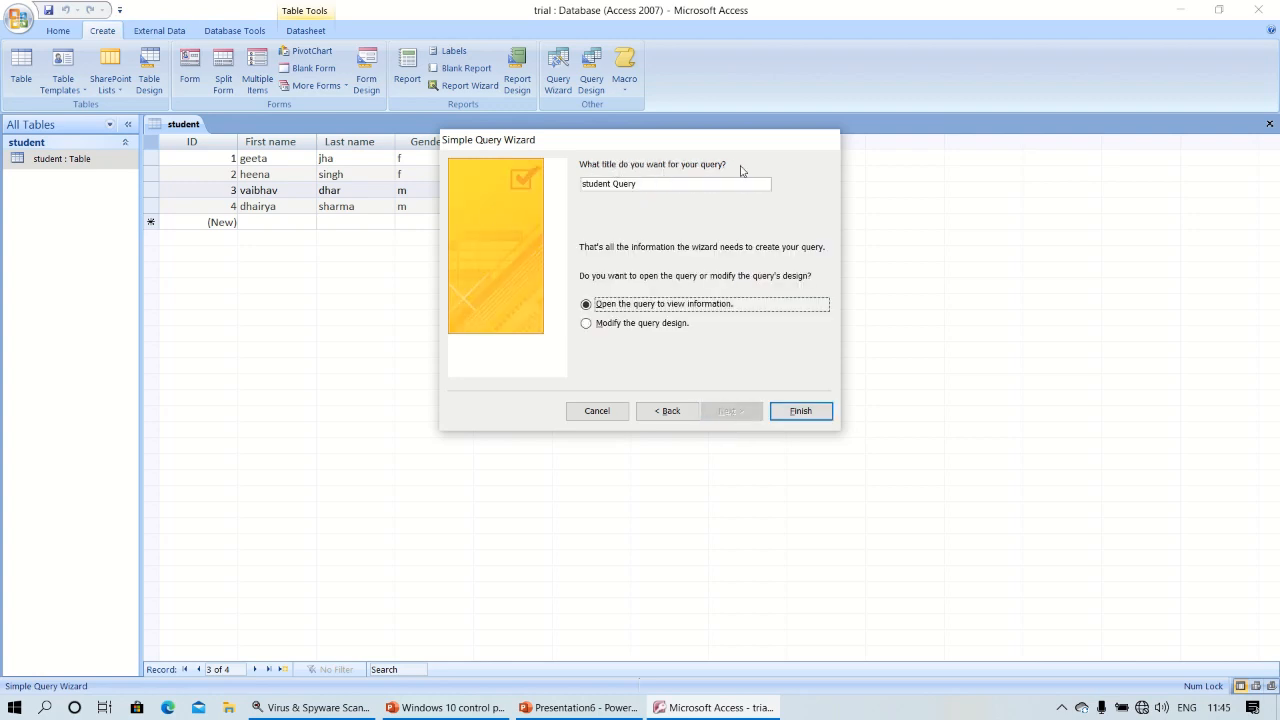
{"action": "left_click", "coordinate": [658, 189]}
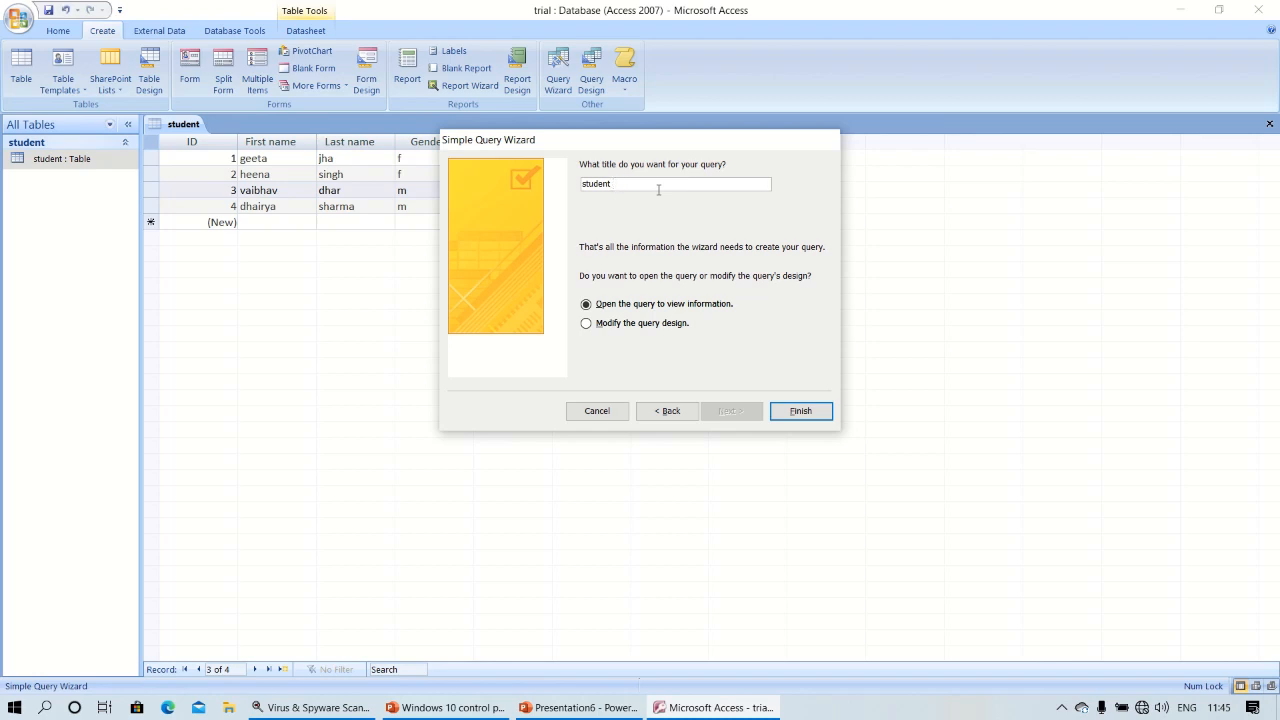
{"action": "type", "text": "attendance"}
{"action": "left_click", "coordinate": [822, 410]}
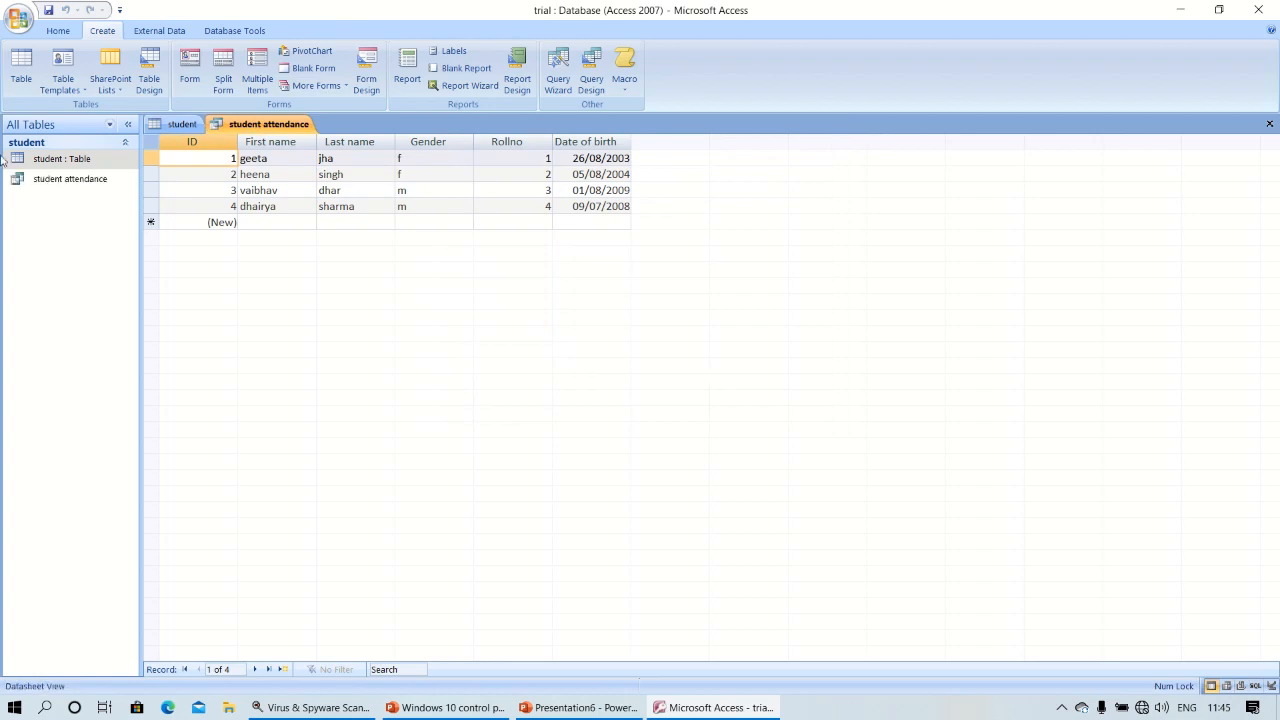
Open the student attendance query in Design View.
{"action": "left_click", "coordinate": [96, 186]}
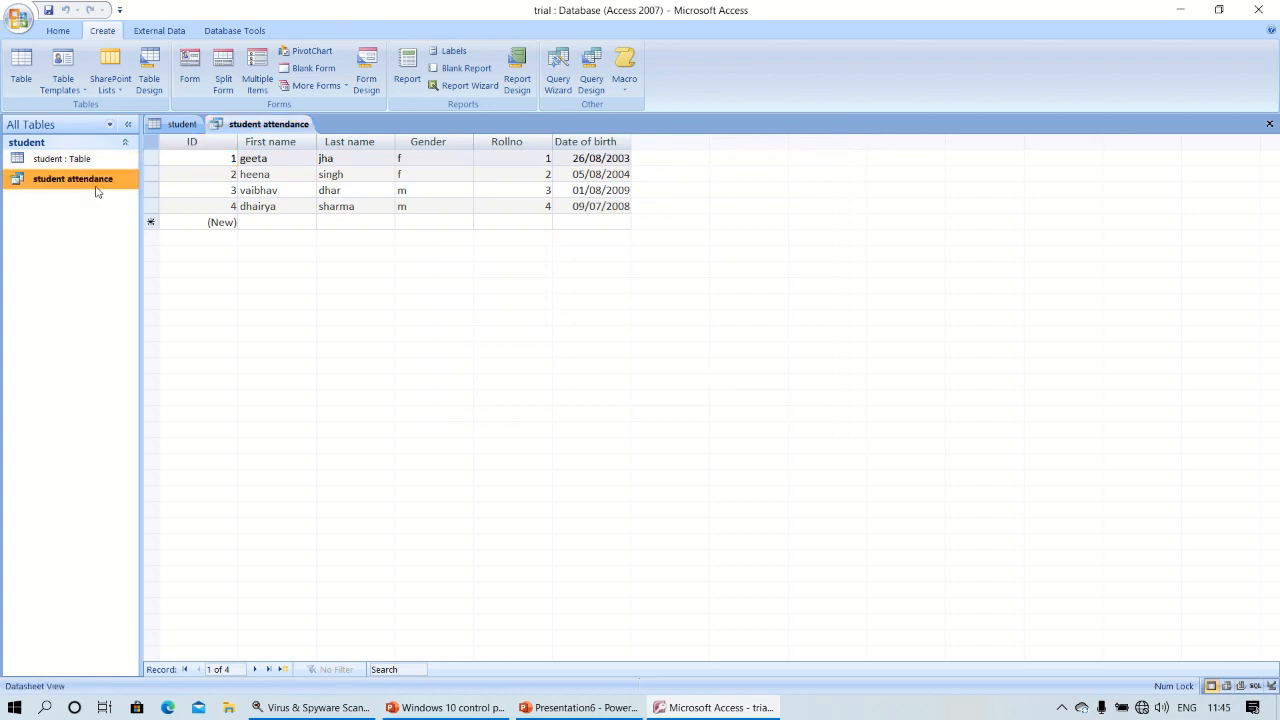
{"action": "right_click", "coordinate": [97, 191]}
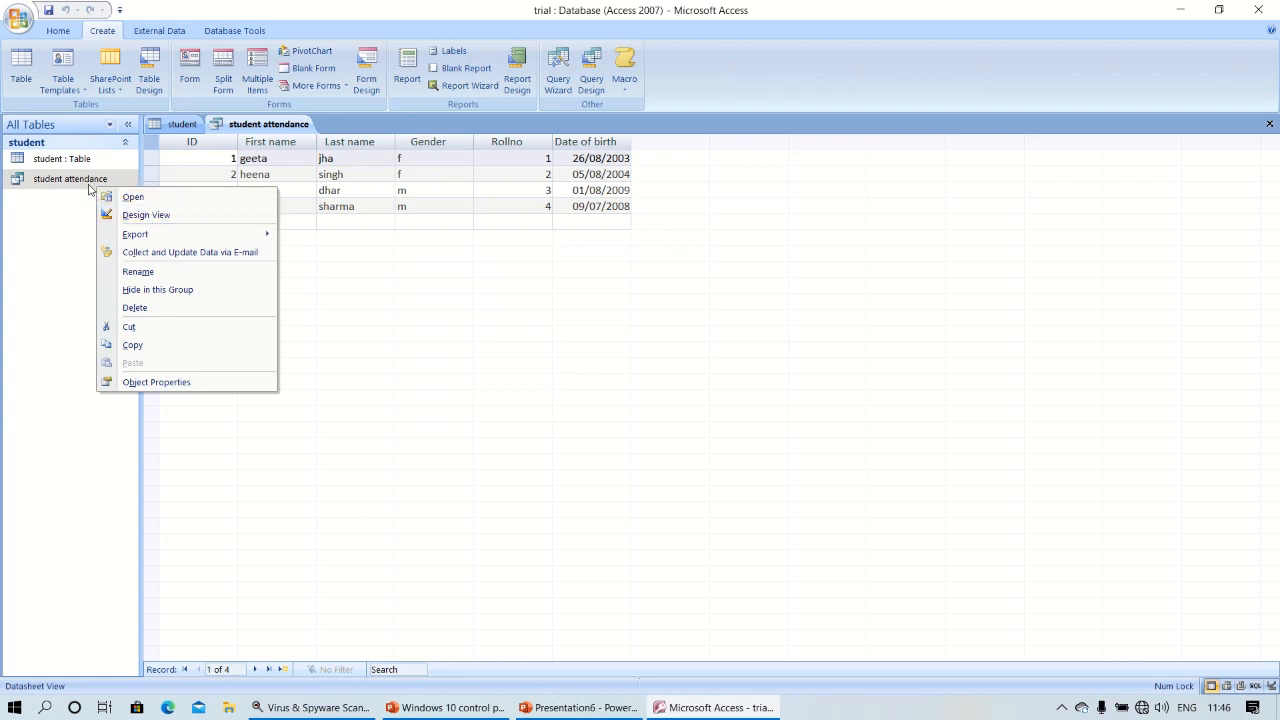
{"action": "left_click", "coordinate": [140, 214]}
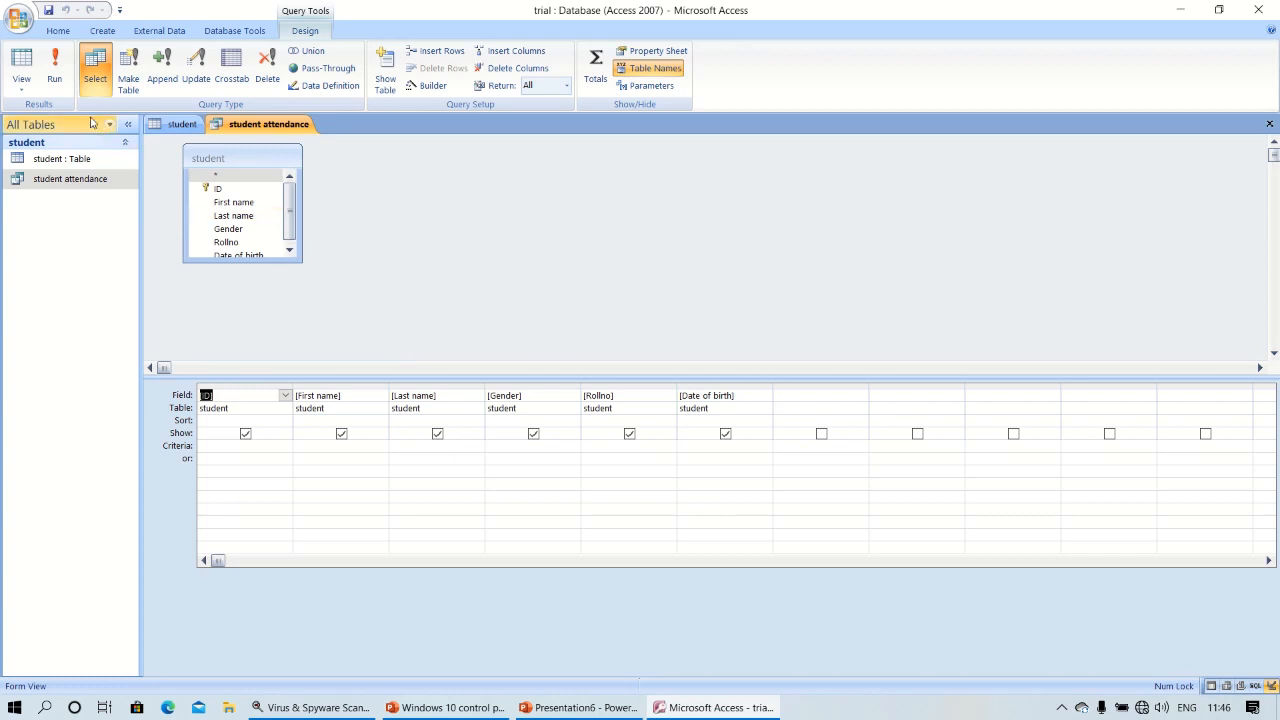
{"action": "left_click", "coordinate": [64, 159]}
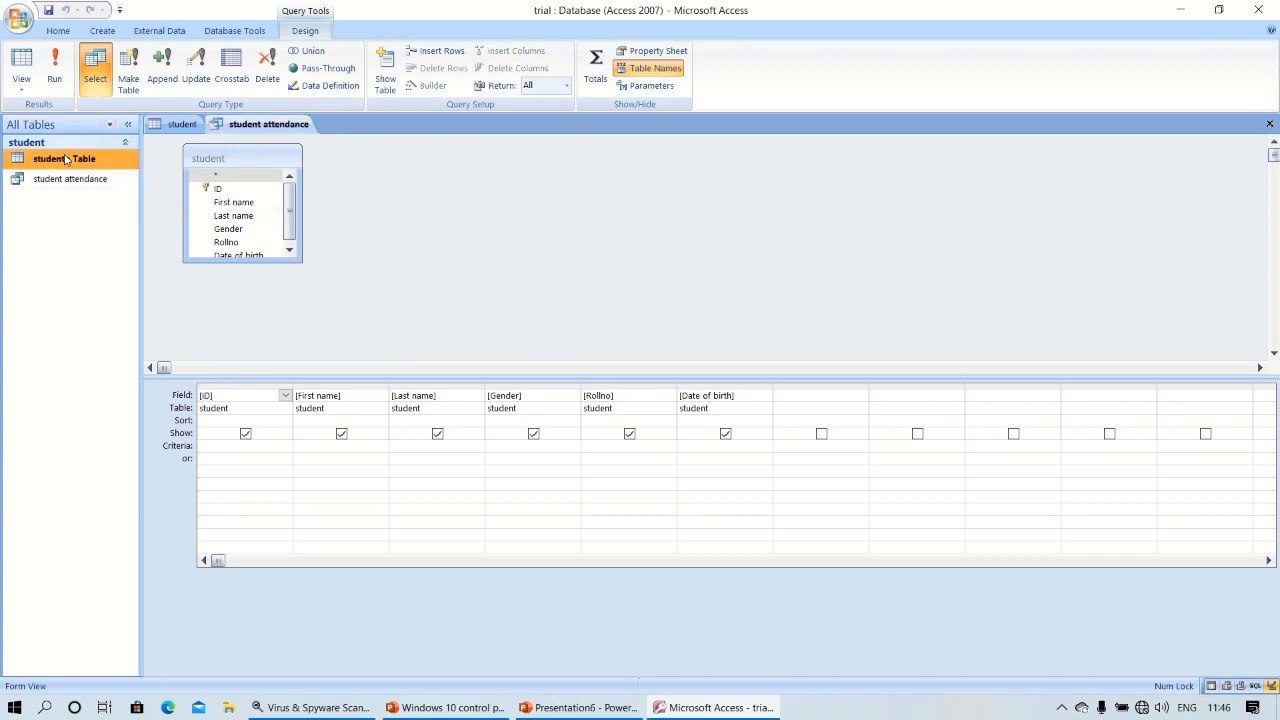
{"action": "right_click", "coordinate": [66, 159]}
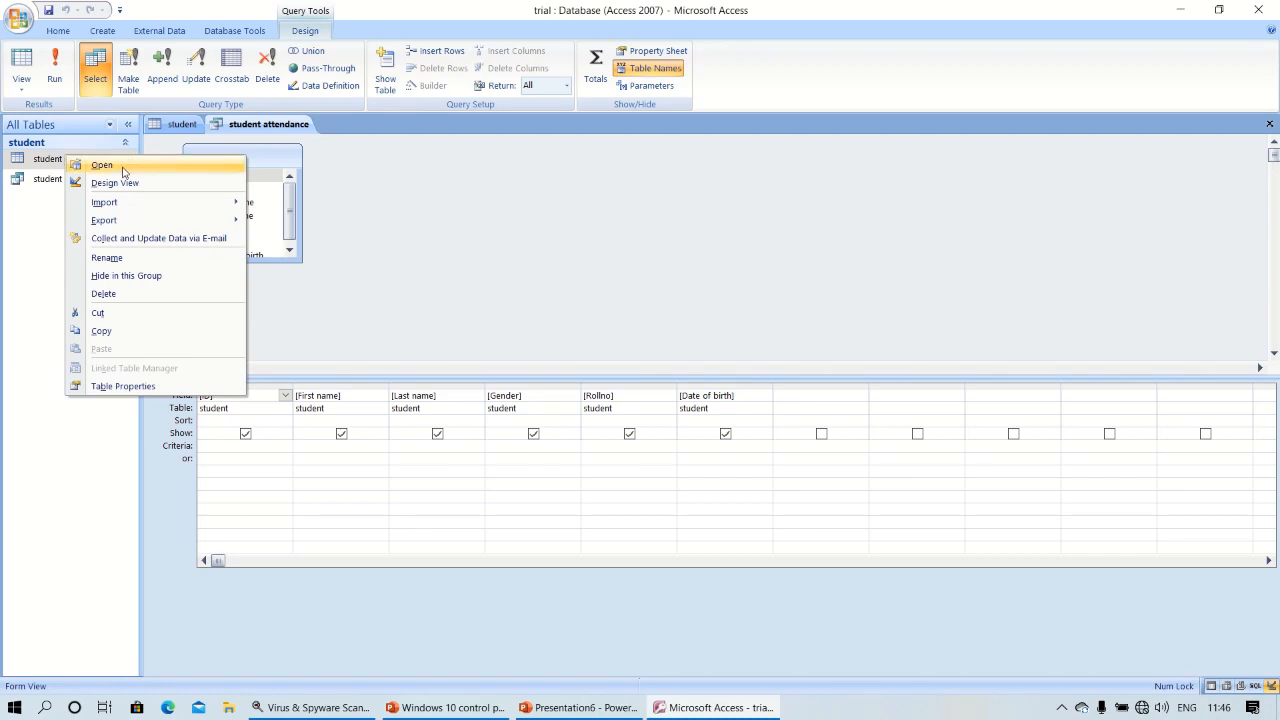
{"action": "left_click", "coordinate": [50, 179]}
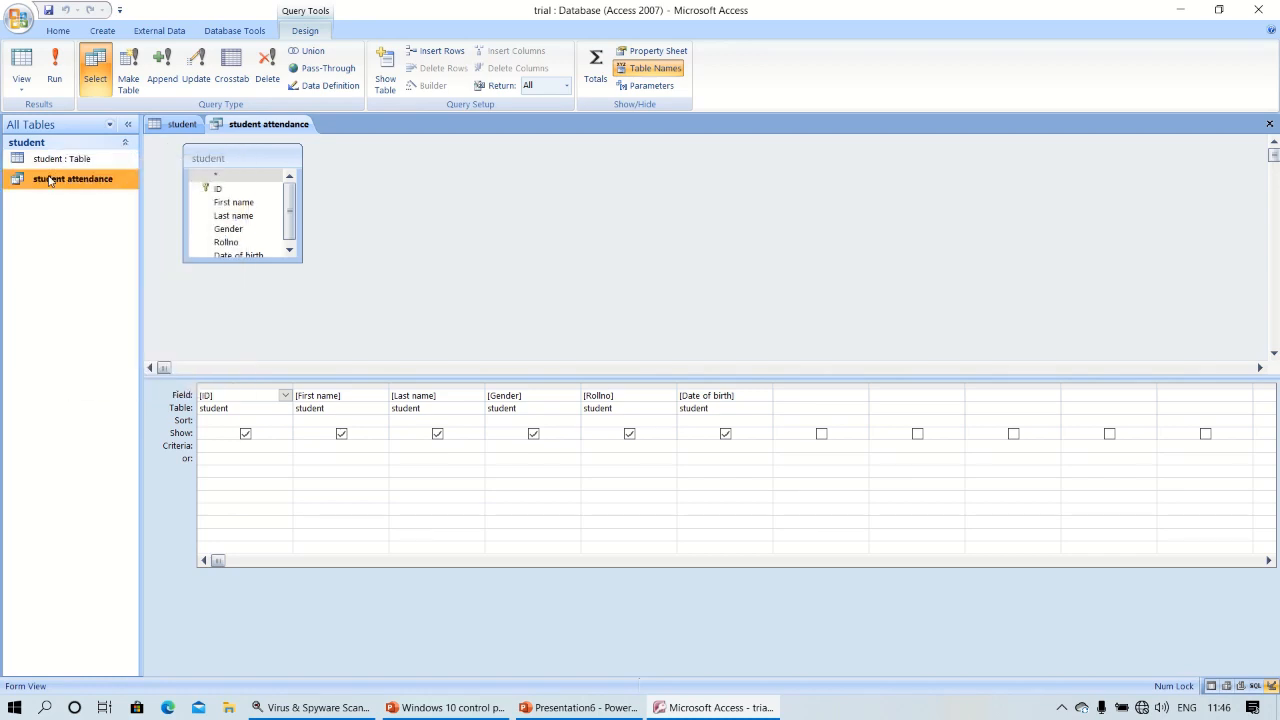
Close the student attendance query and open the student table in Design View.
{"action": "right_click", "coordinate": [268, 126]}
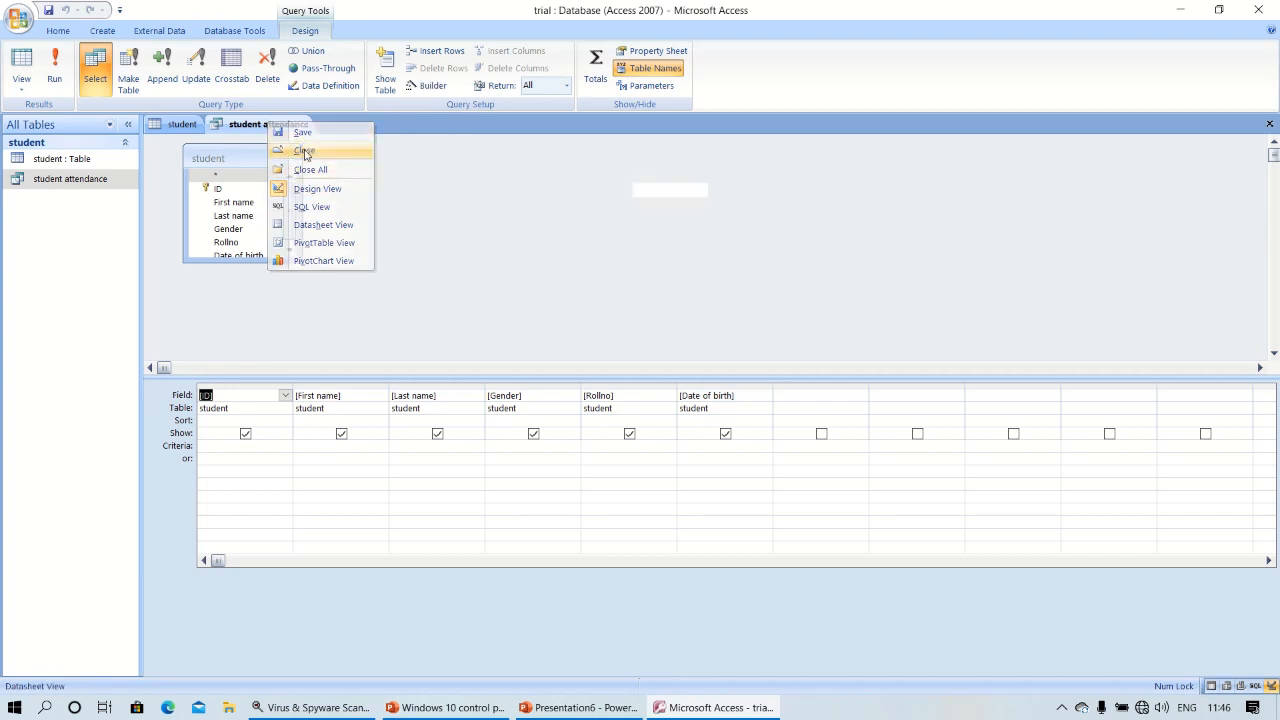
{"action": "left_click", "coordinate": [304, 150]}
{"action": "left_click", "coordinate": [77, 162]}
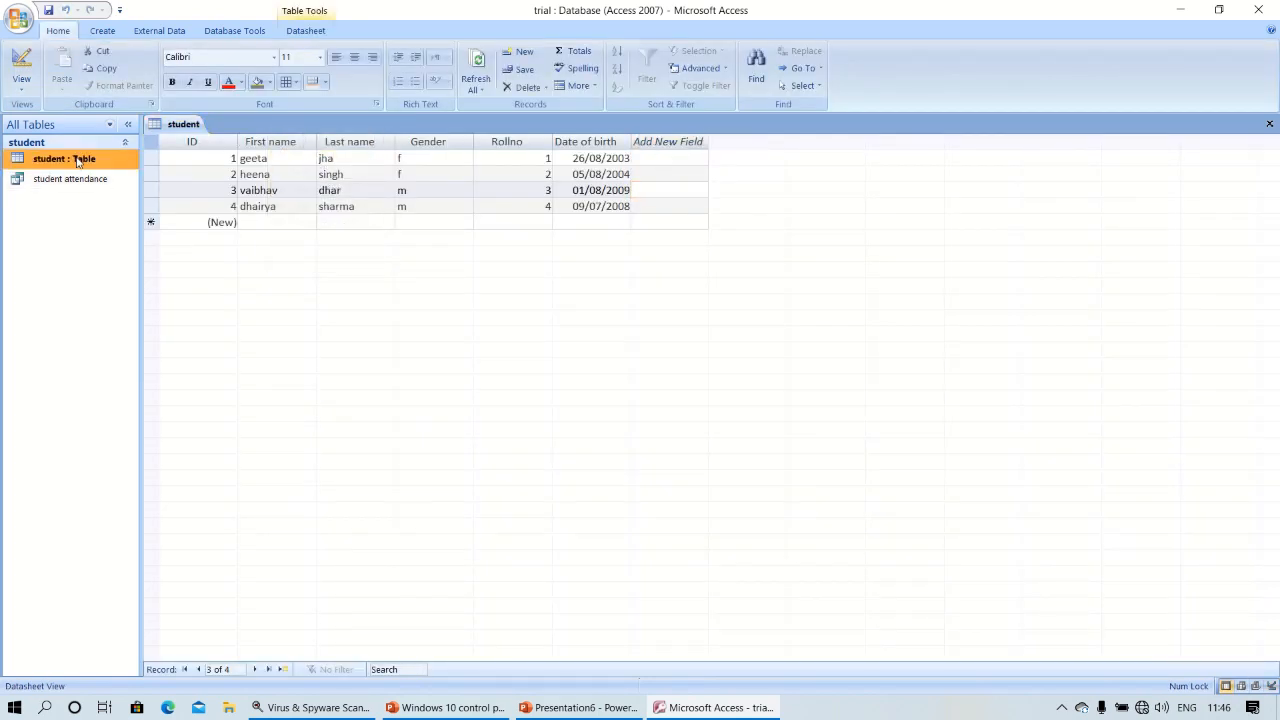
{"action": "right_click", "coordinate": [77, 162]}
{"action": "left_click", "coordinate": [120, 185]}
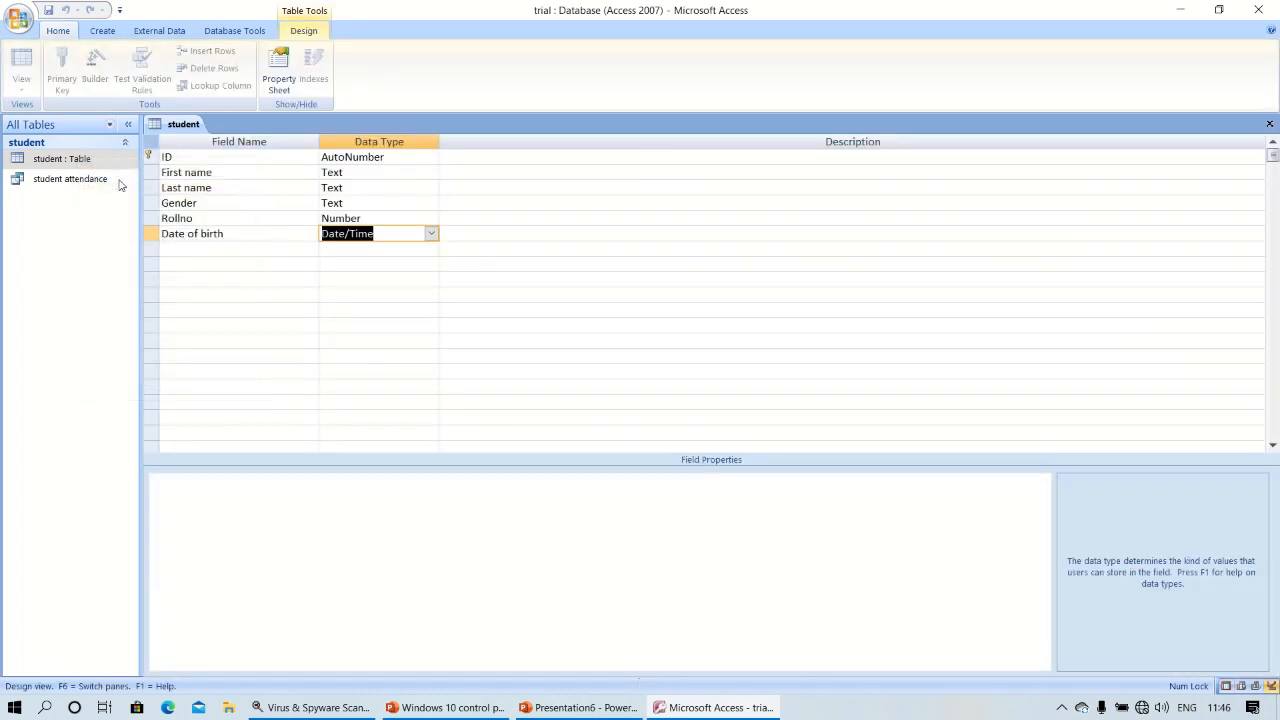
Add a Text field named fees below Date of birth, save the table, and return to its datasheet.
{"action": "left_click", "coordinate": [175, 245]}
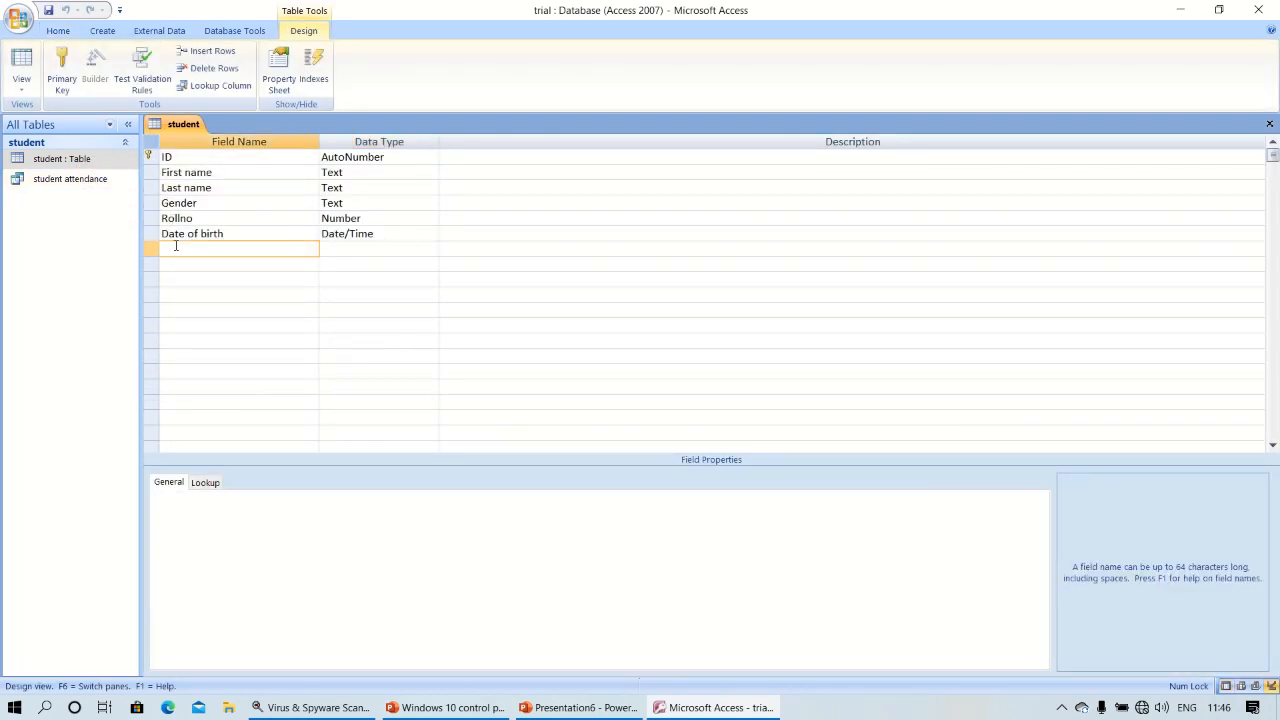
{"action": "type", "text": "fees"}
{"action": "key", "text": "Tab"}
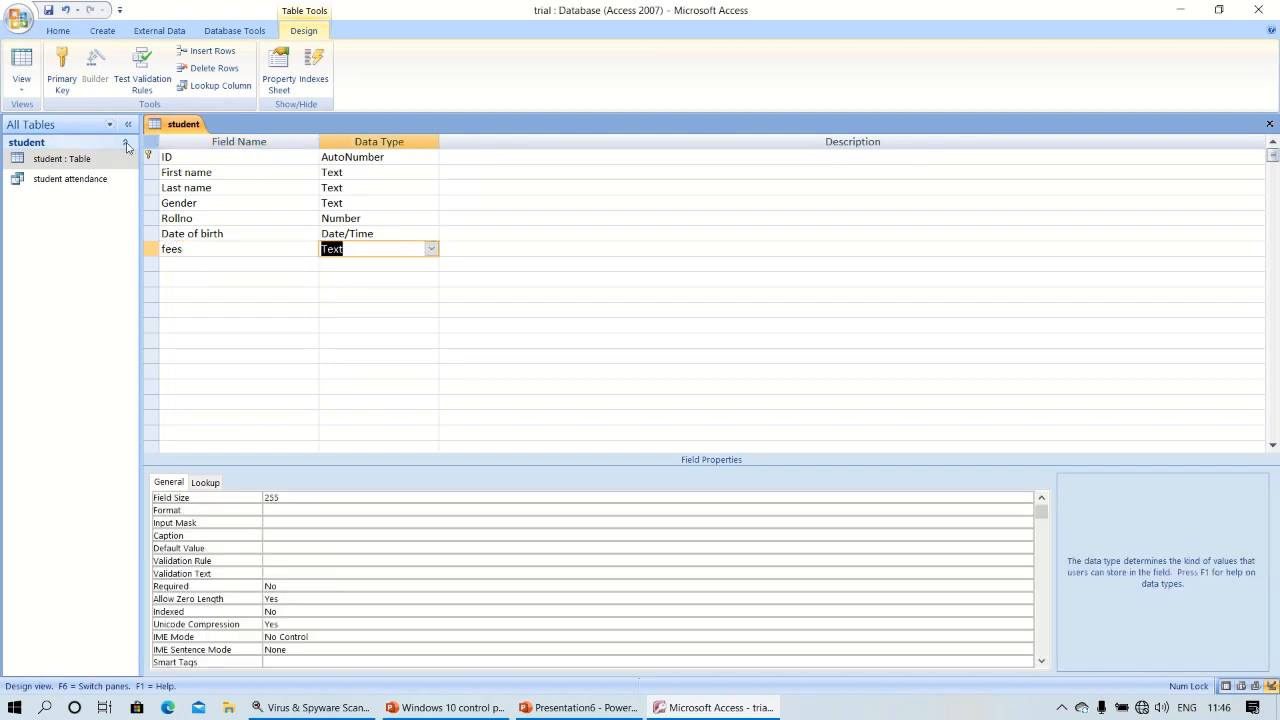
{"action": "double_click", "coordinate": [97, 160]}
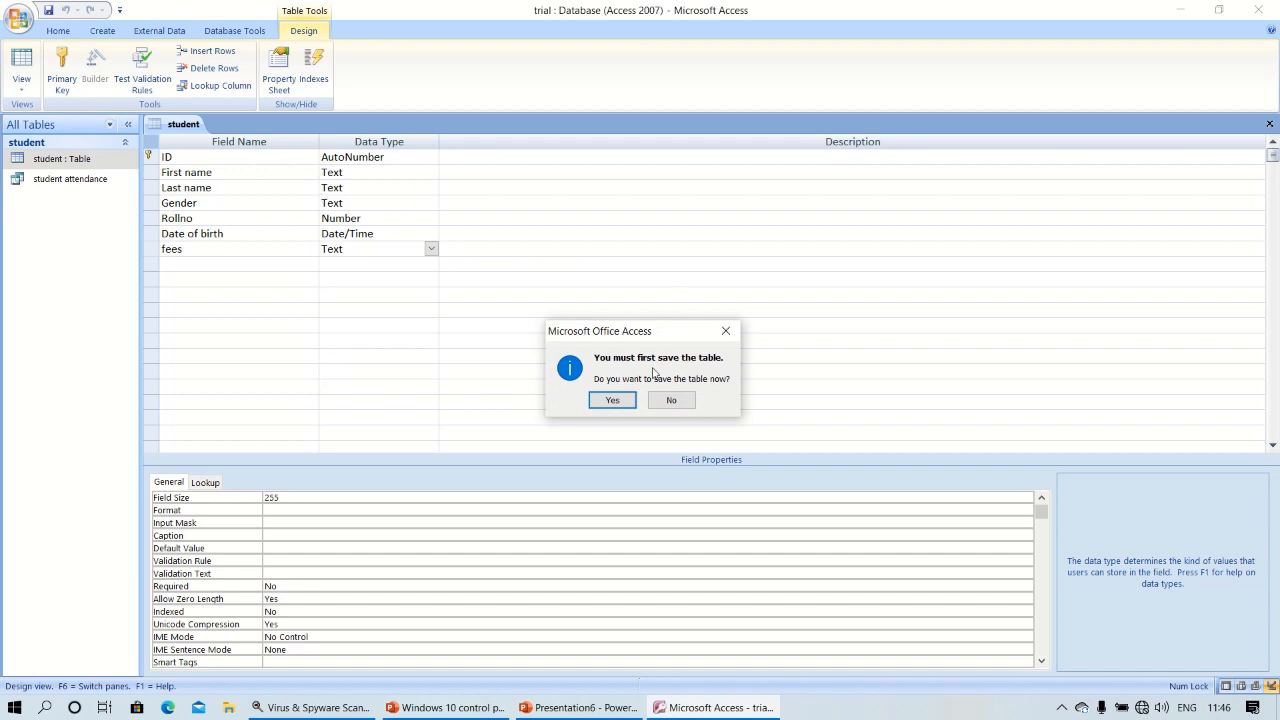
{"action": "left_click", "coordinate": [612, 400]}
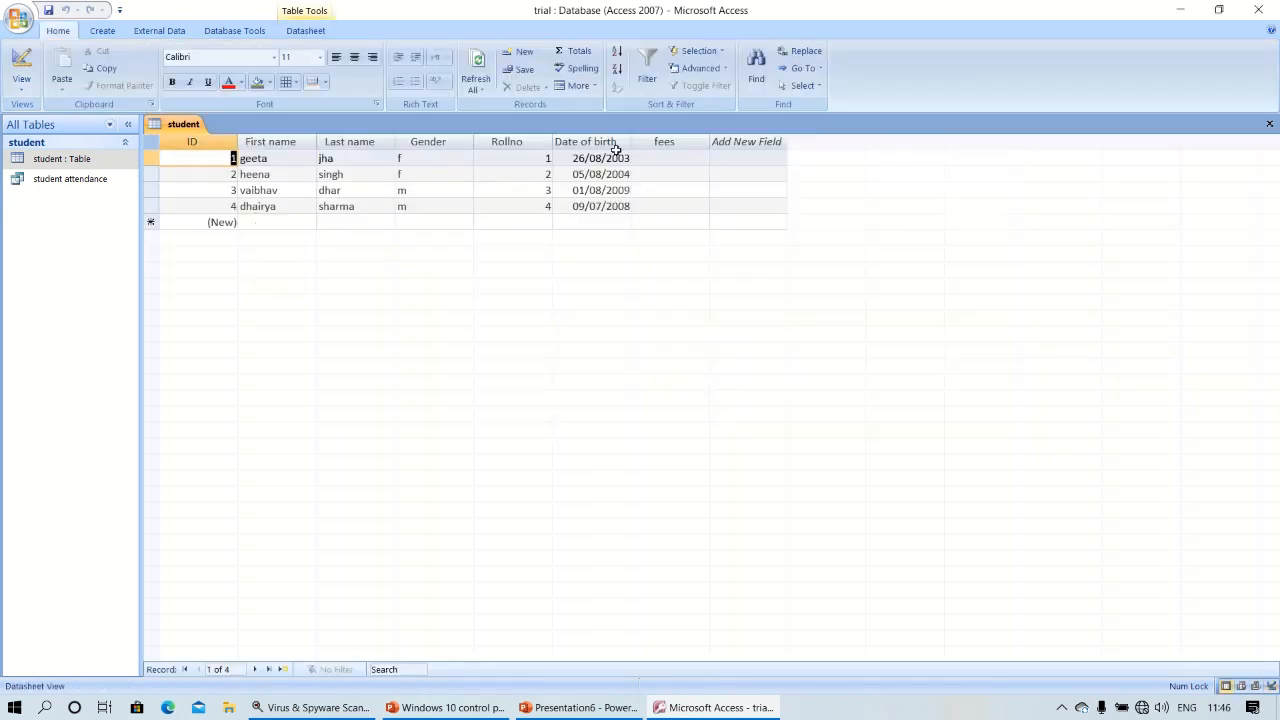
Fill in the fees of the four student records with 1000, 4000, 5000 and 3000.
{"action": "left_click", "coordinate": [659, 164]}
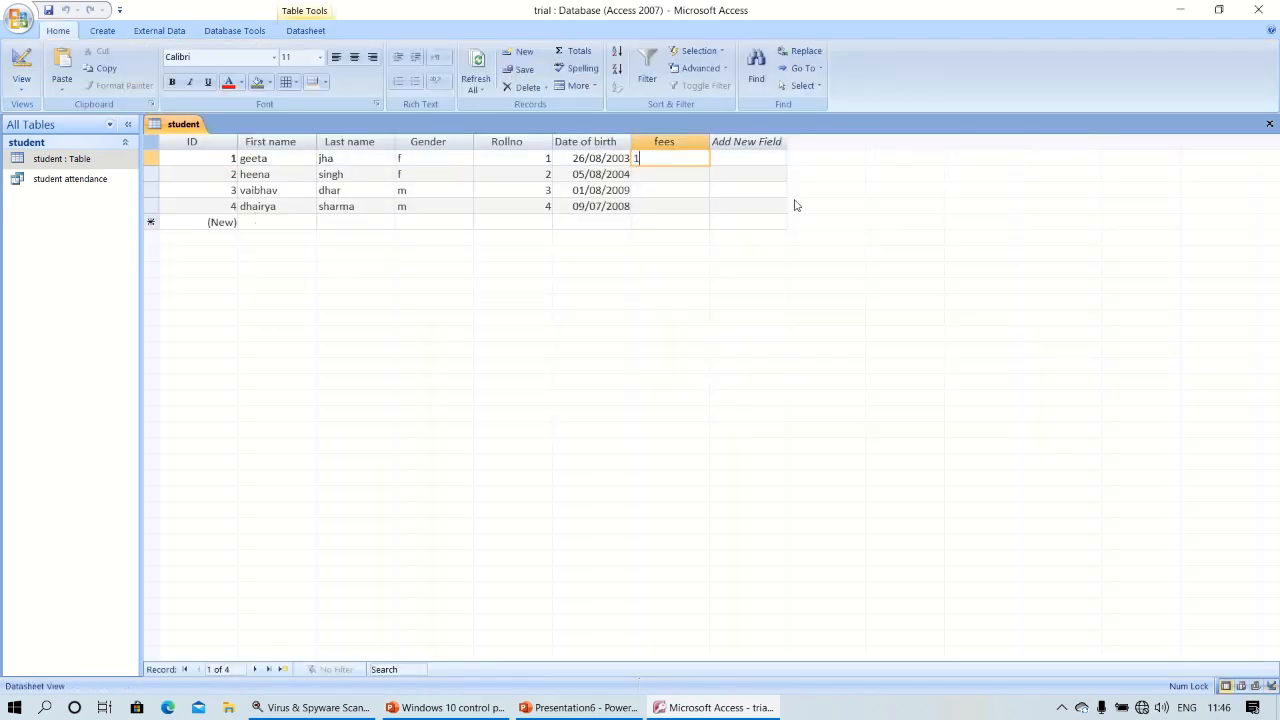
{"action": "type", "text": "1000"}
{"action": "key", "text": "Down"}
{"action": "type", "text": "400"}
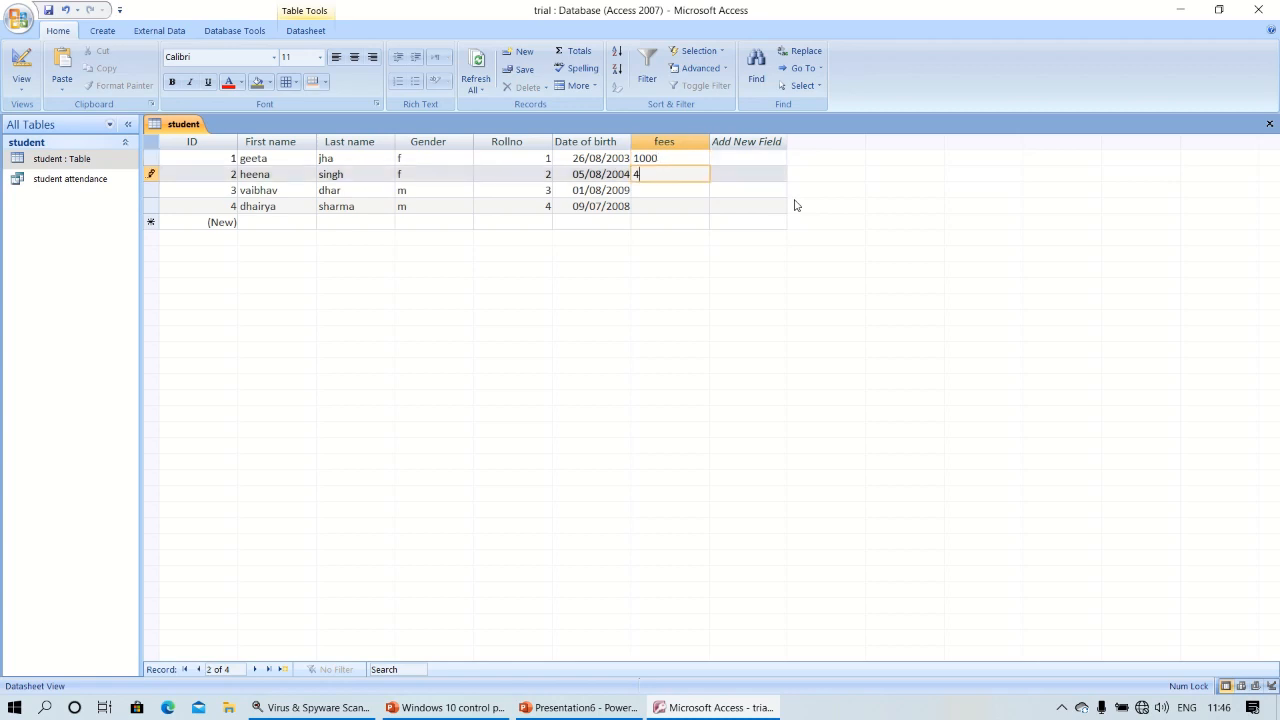
{"action": "key", "text": "Down"}
{"action": "type", "text": "5000"}
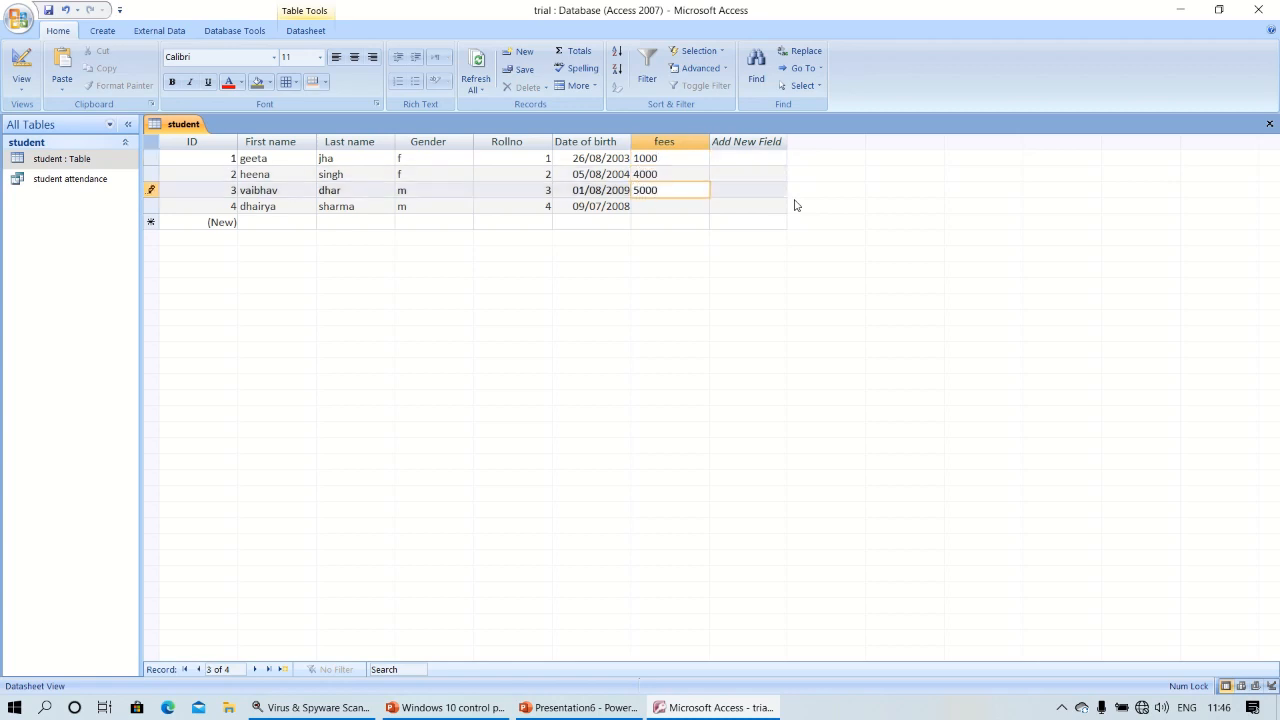
{"action": "key", "text": "Down"}
{"action": "type", "text": "3000"}
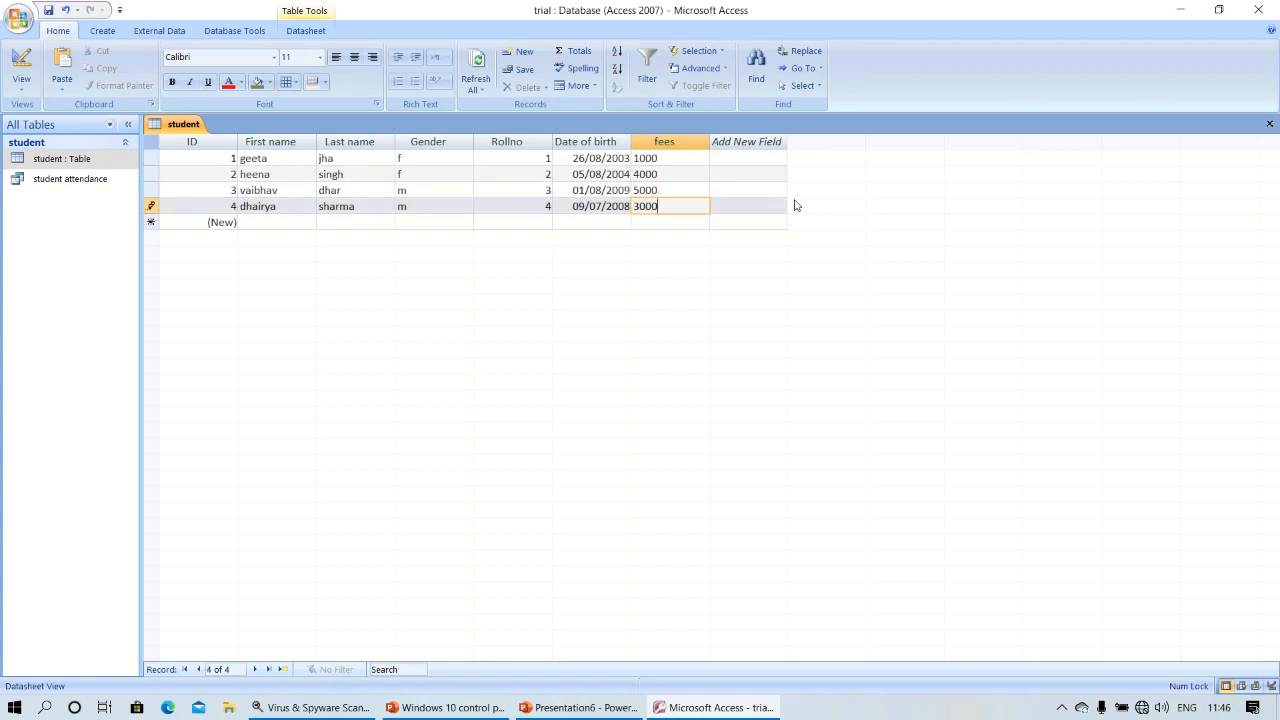
Delete the student attendance query from the database.
{"action": "left_click", "coordinate": [70, 182]}
{"action": "right_click", "coordinate": [69, 184]}
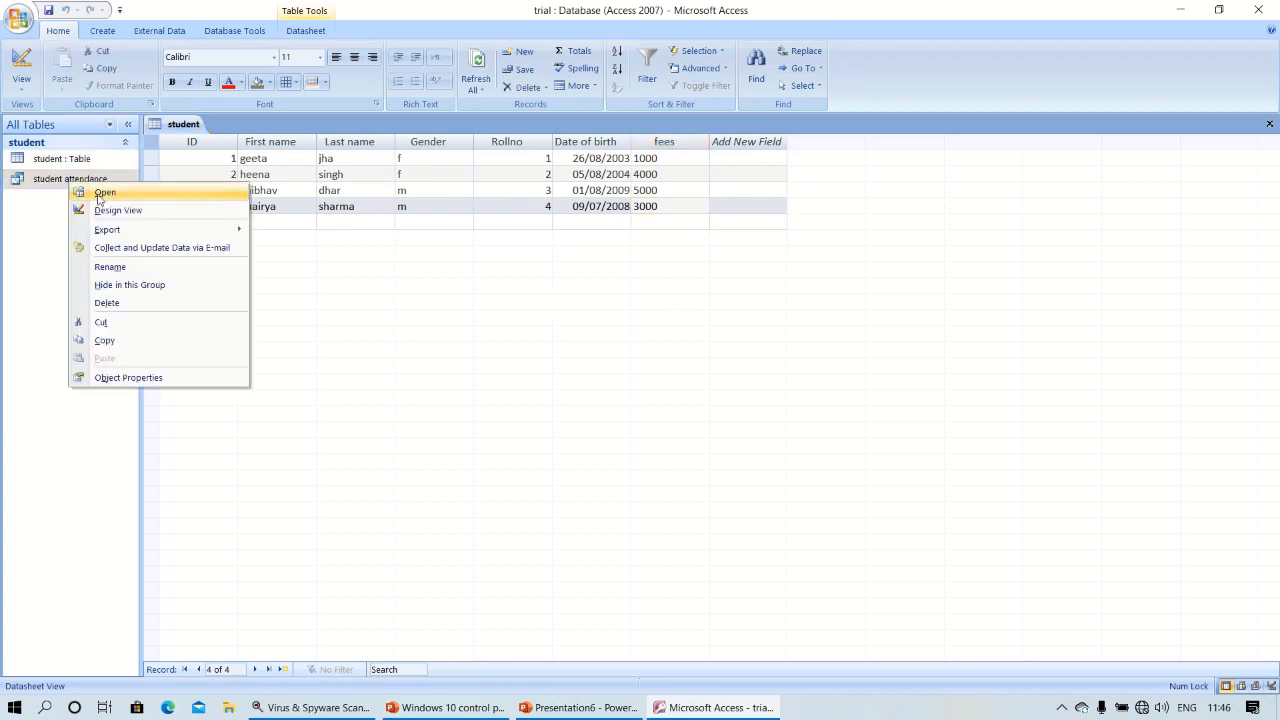
{"action": "left_click", "coordinate": [139, 303]}
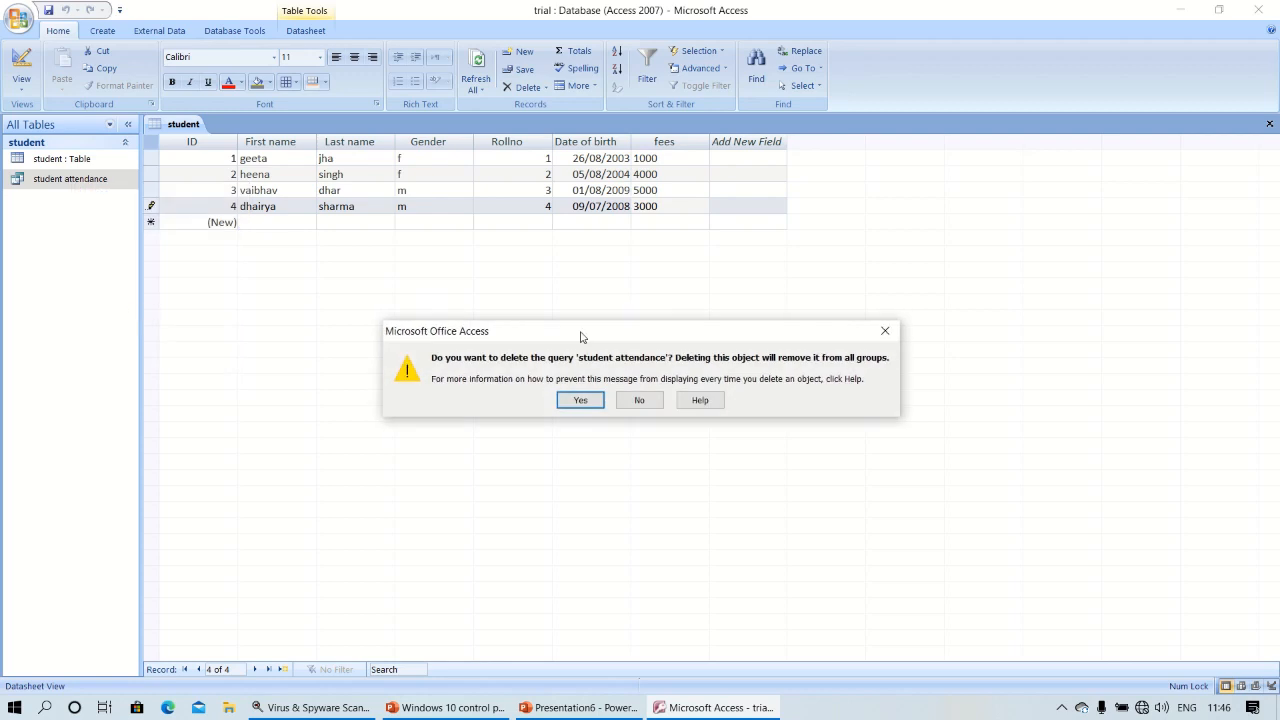
{"action": "left_click", "coordinate": [580, 400]}
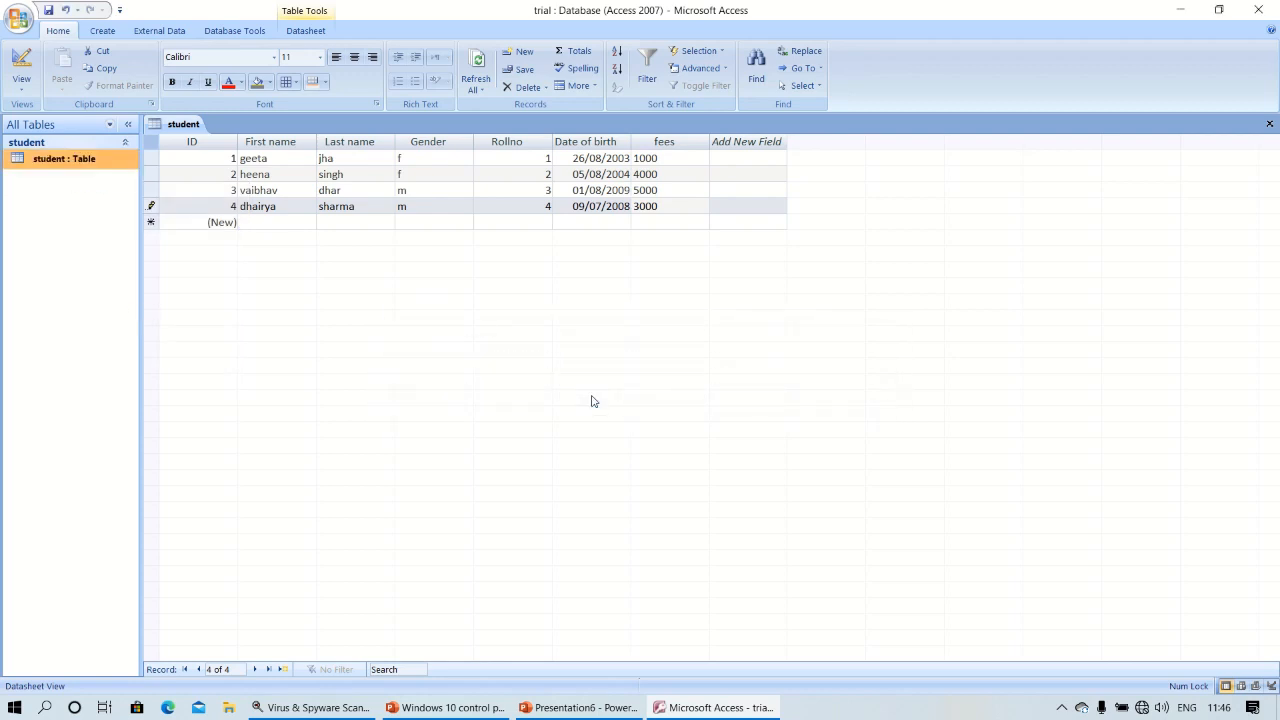
Start a new query on the student table with the Simple Query Wizard and include all fields from ID to fees.
{"action": "left_click", "coordinate": [101, 33]}
{"action": "left_click", "coordinate": [553, 82]}
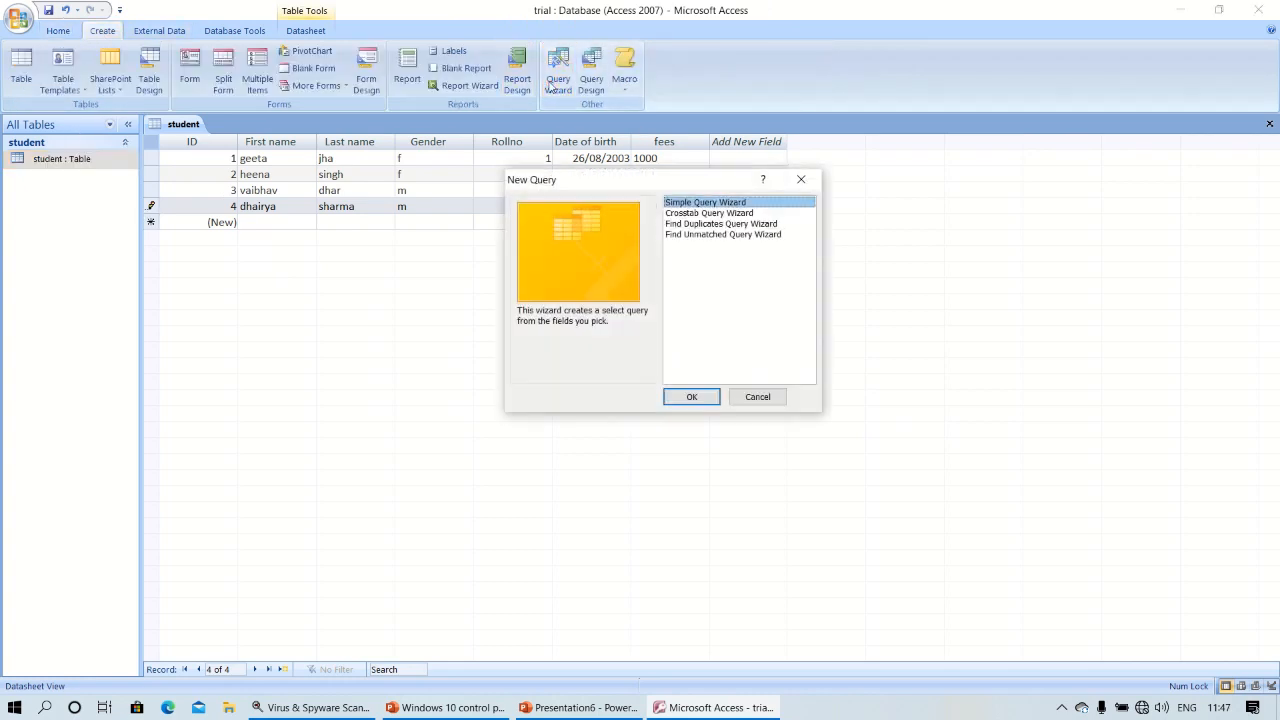
{"action": "left_click", "coordinate": [692, 399]}
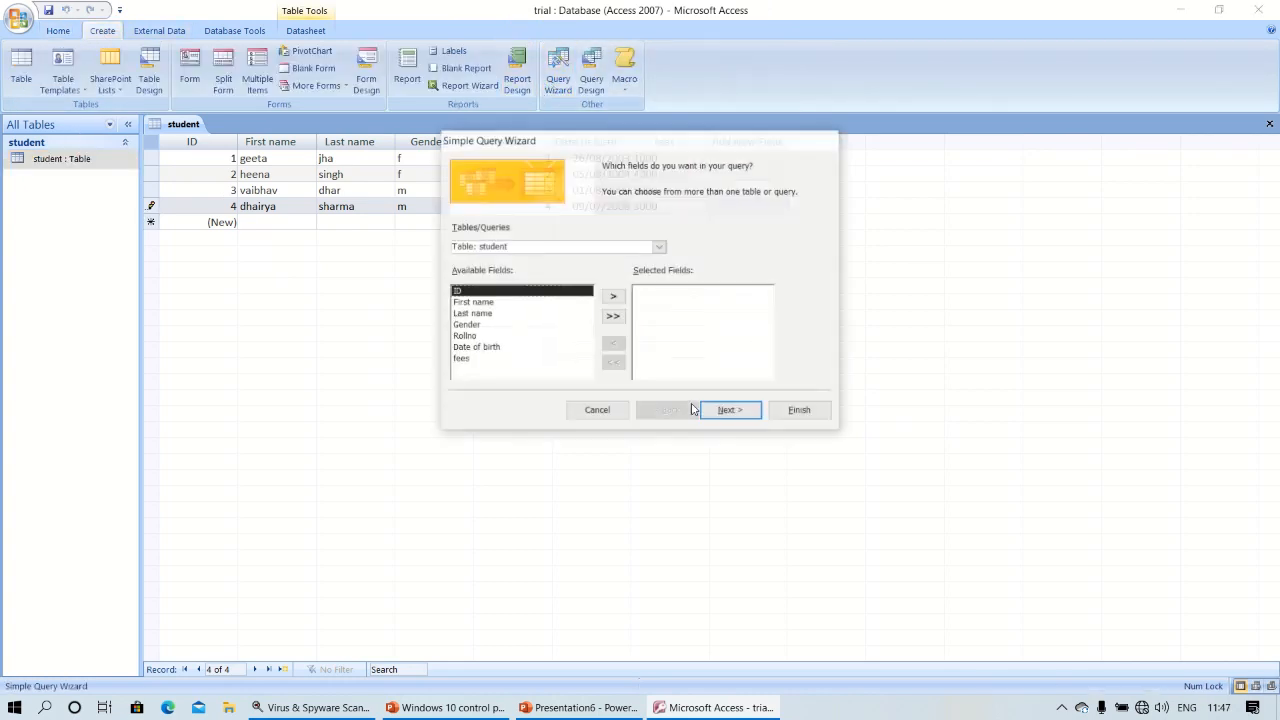
{"action": "left_click", "coordinate": [614, 298]}
{"action": "left_click", "coordinate": [614, 298]}
{"action": "left_click", "coordinate": [614, 298]}
{"action": "left_click", "coordinate": [614, 298]}
{"action": "left_click", "coordinate": [614, 298]}
{"action": "left_click", "coordinate": [614, 298]}
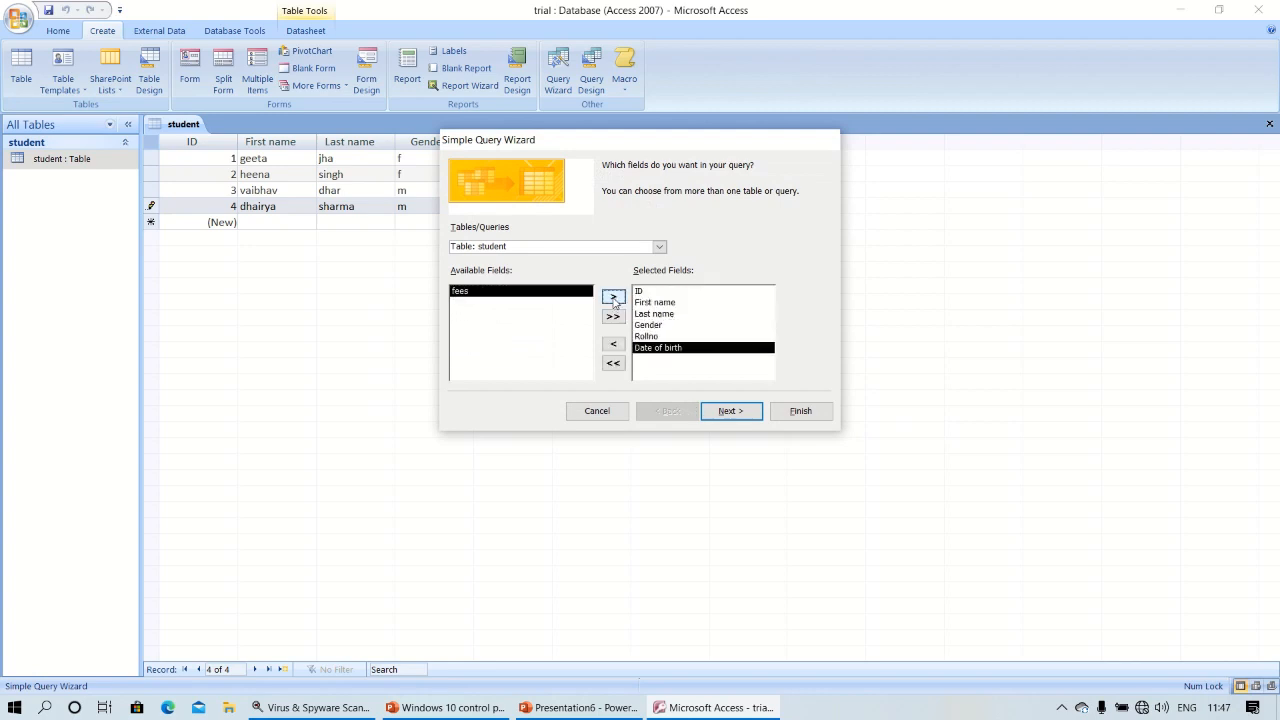
{"action": "left_click", "coordinate": [614, 298]}
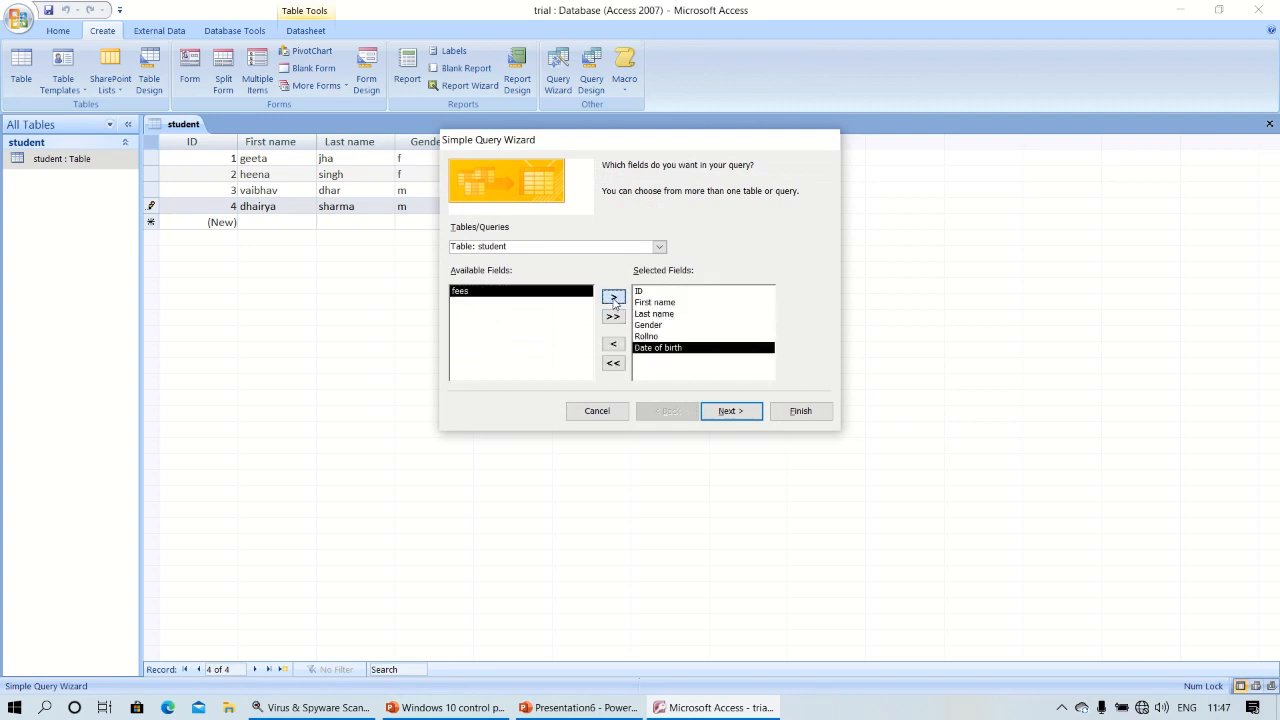
Keep the detail query type, title the new query student attendance, and finish the wizard to view its data.
{"action": "left_click", "coordinate": [733, 412]}
{"action": "left_click", "coordinate": [733, 412]}
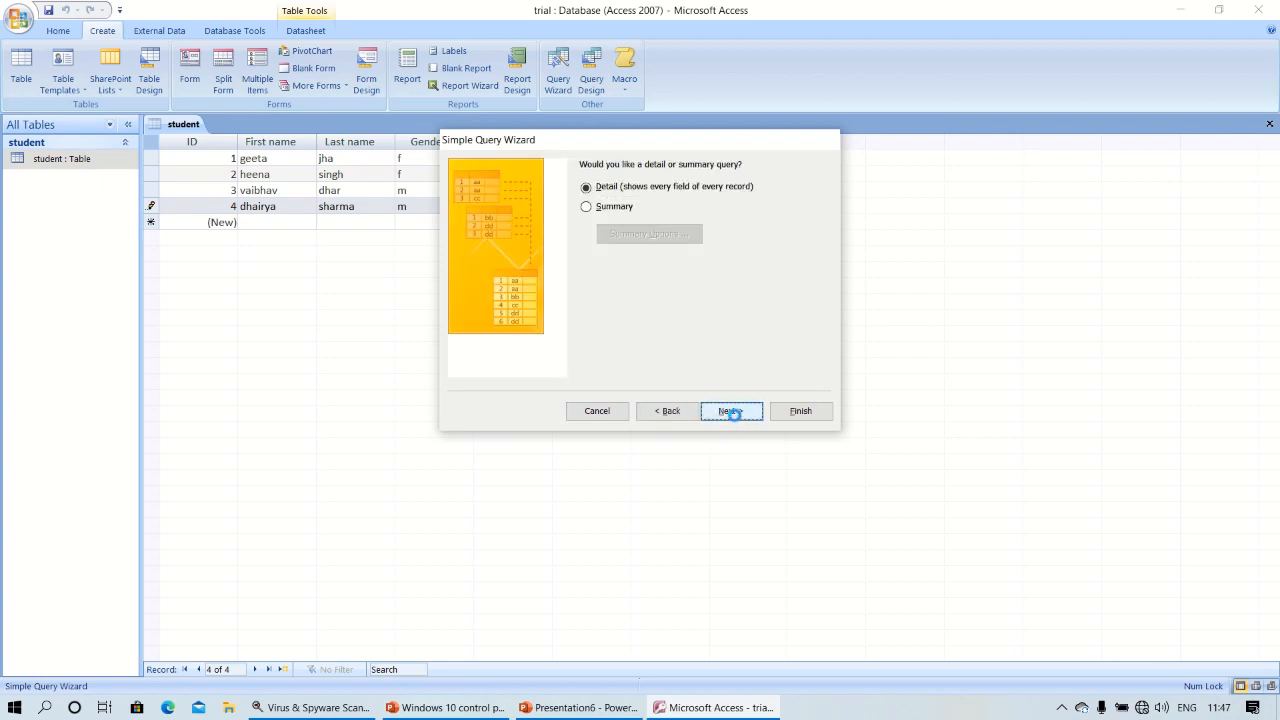
{"action": "left_click", "coordinate": [680, 183]}
{"action": "key", "text": "BackSpace"}
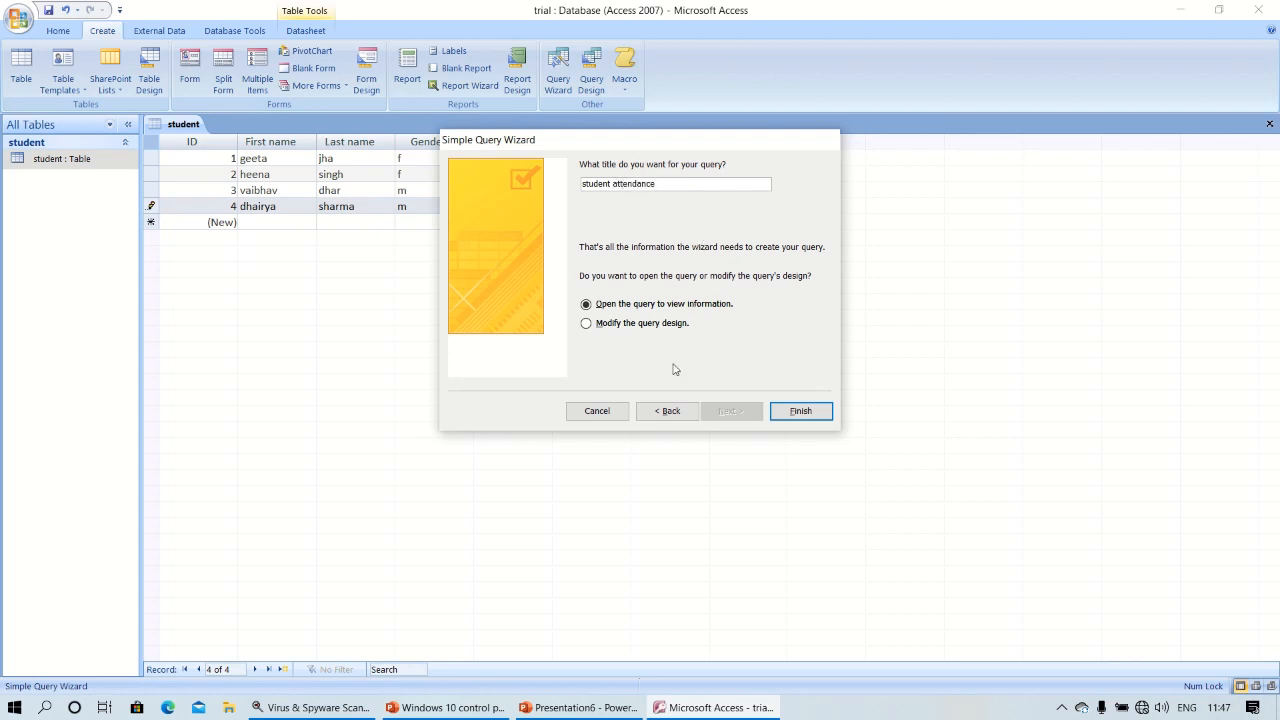
{"action": "left_click", "coordinate": [800, 411]}
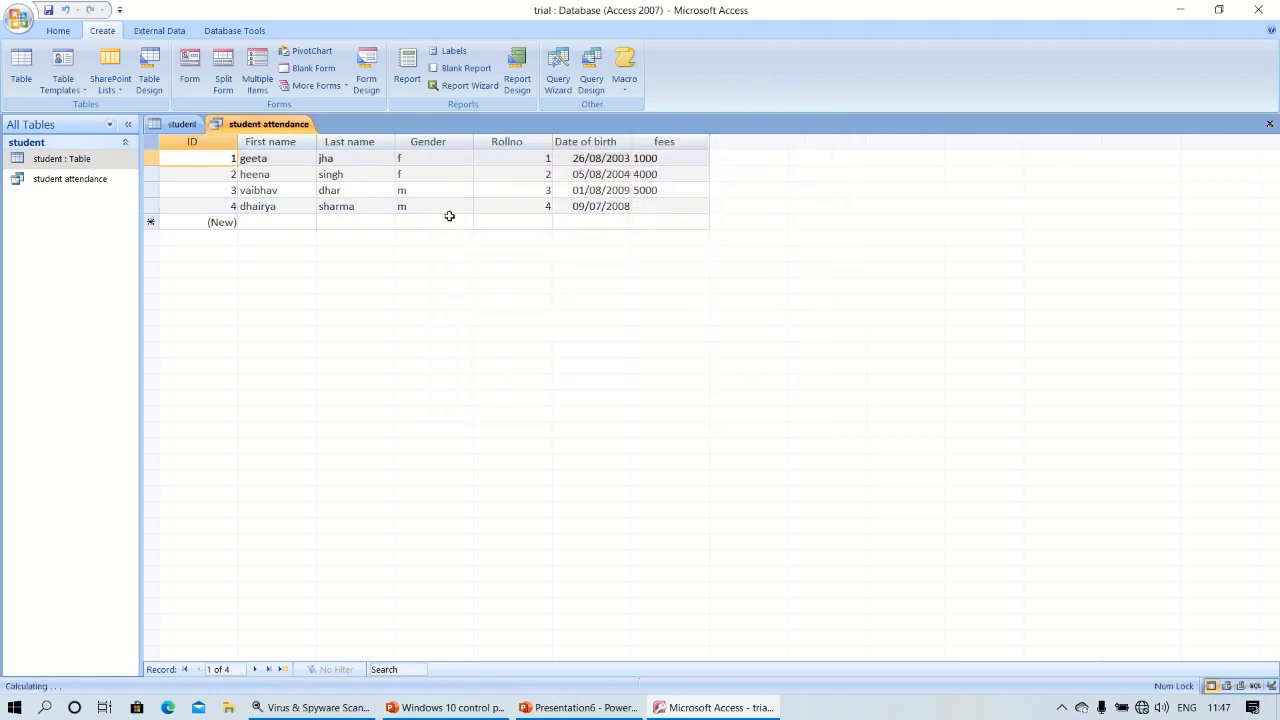
Switch the newly created student attendance query to Design View.
{"action": "left_click", "coordinate": [82, 182]}
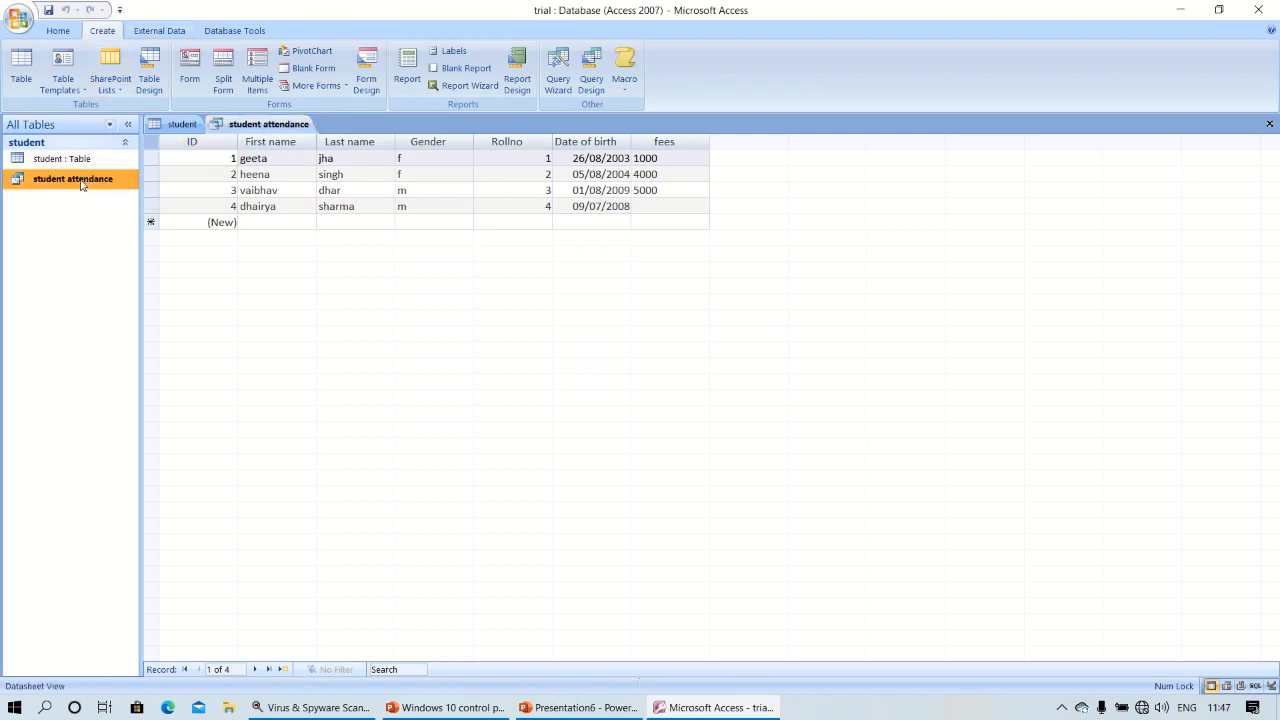
{"action": "right_click", "coordinate": [82, 184]}
{"action": "left_click", "coordinate": [127, 210]}
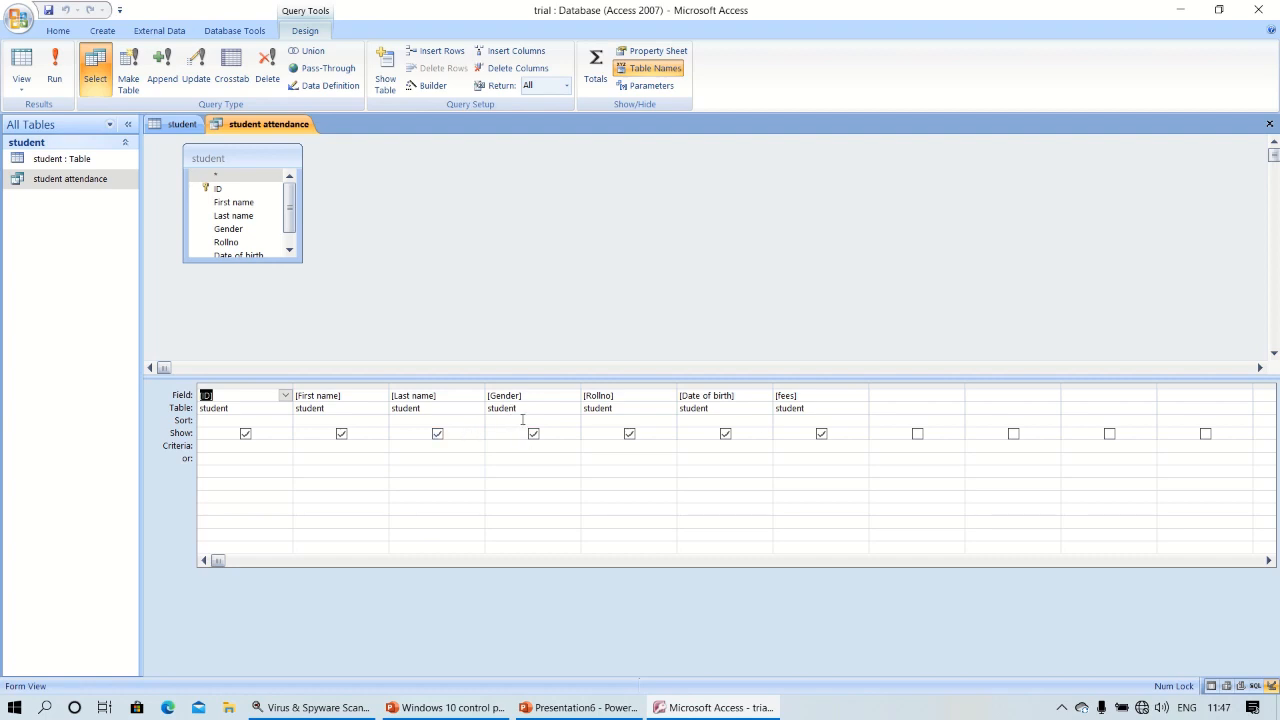
Set the Last name column of the query to sort ascending.
{"action": "left_click", "coordinate": [471, 421]}
{"action": "left_click", "coordinate": [478, 421]}
{"action": "left_click", "coordinate": [424, 434]}
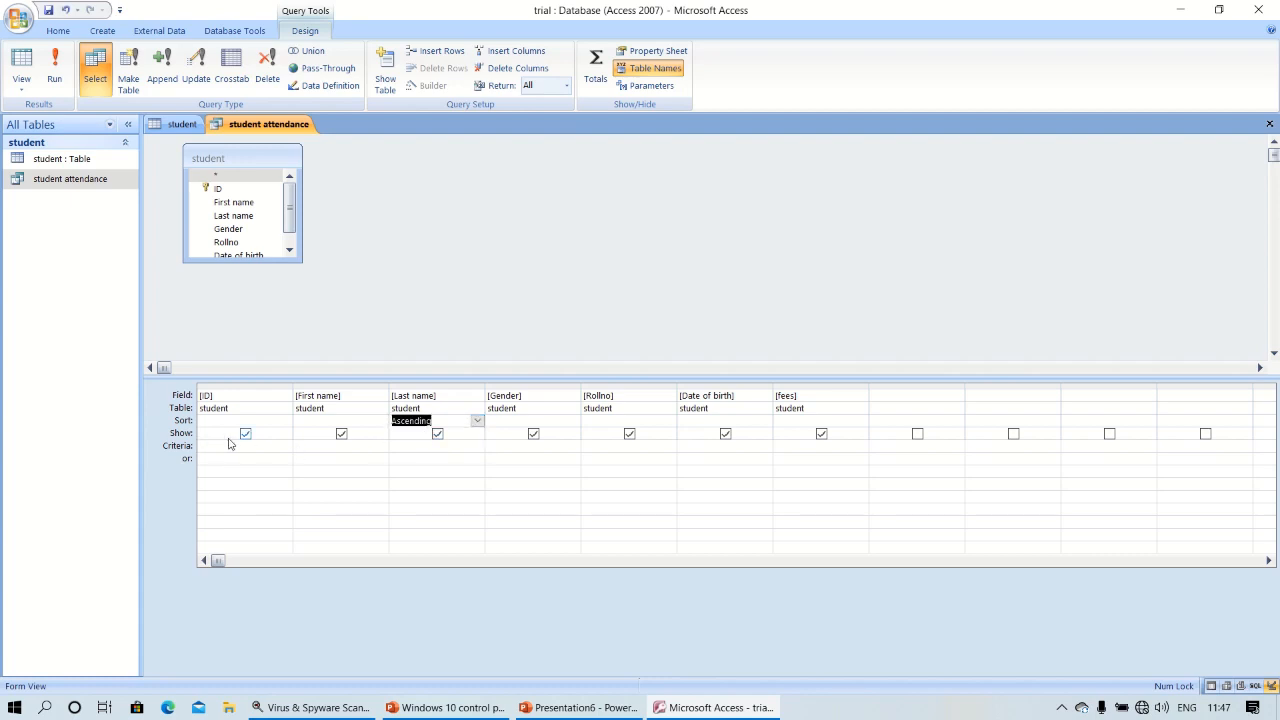
Hide the Last name column from the query results and set its sorting to not sorted.
{"action": "left_click", "coordinate": [437, 436]}
{"action": "left_click", "coordinate": [474, 421]}
{"action": "left_click", "coordinate": [477, 421]}
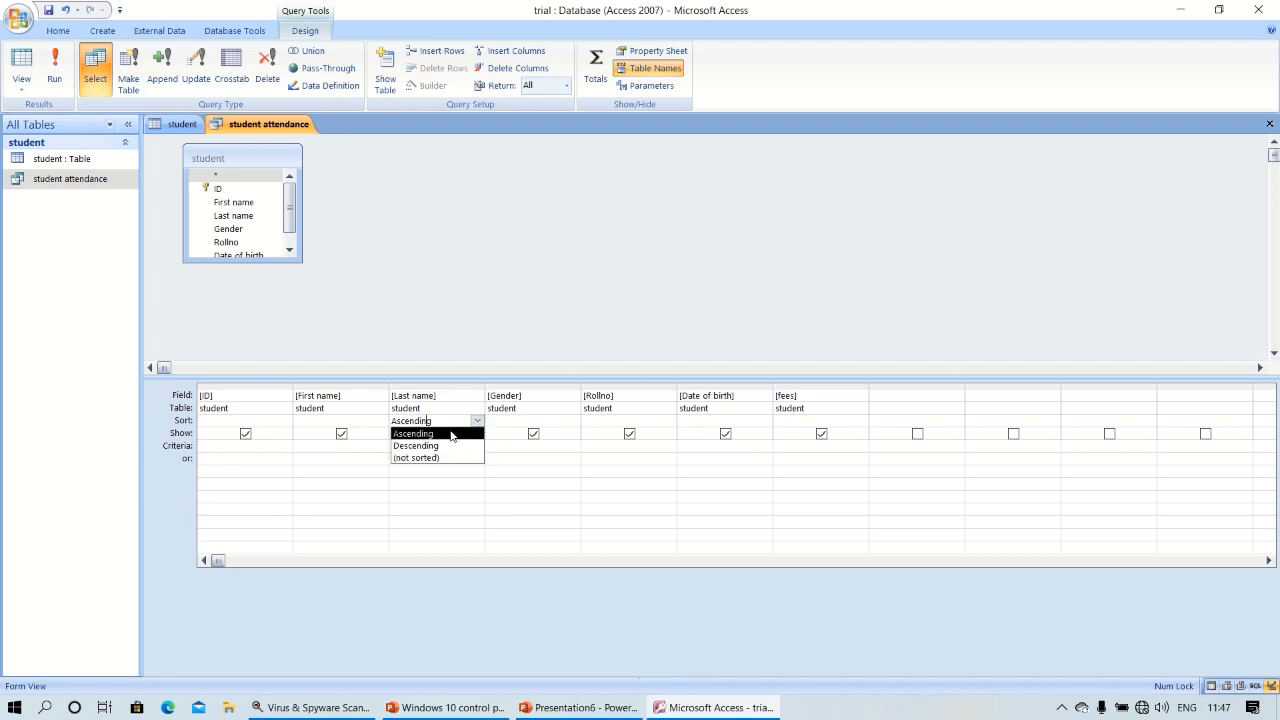
{"action": "left_click", "coordinate": [428, 458]}
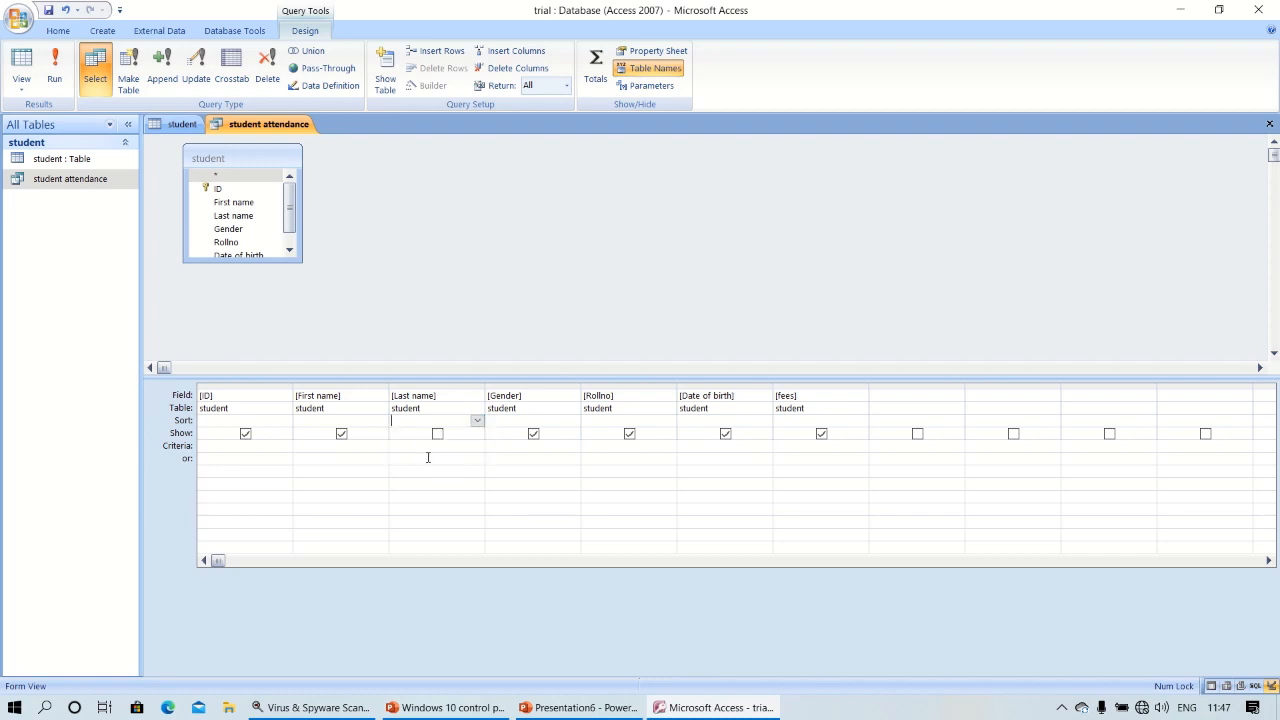
Sort the query by First name in ascending order.
{"action": "left_click", "coordinate": [358, 420]}
{"action": "left_click", "coordinate": [381, 420]}
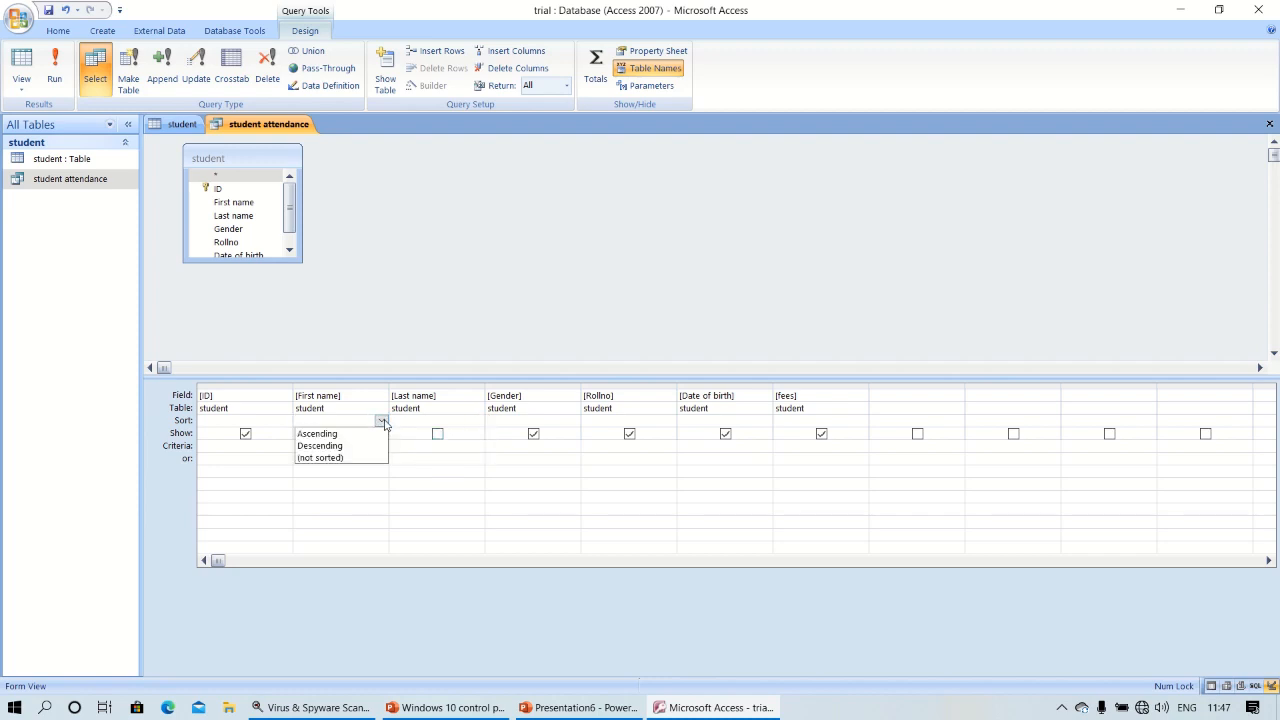
{"action": "left_click", "coordinate": [339, 435]}
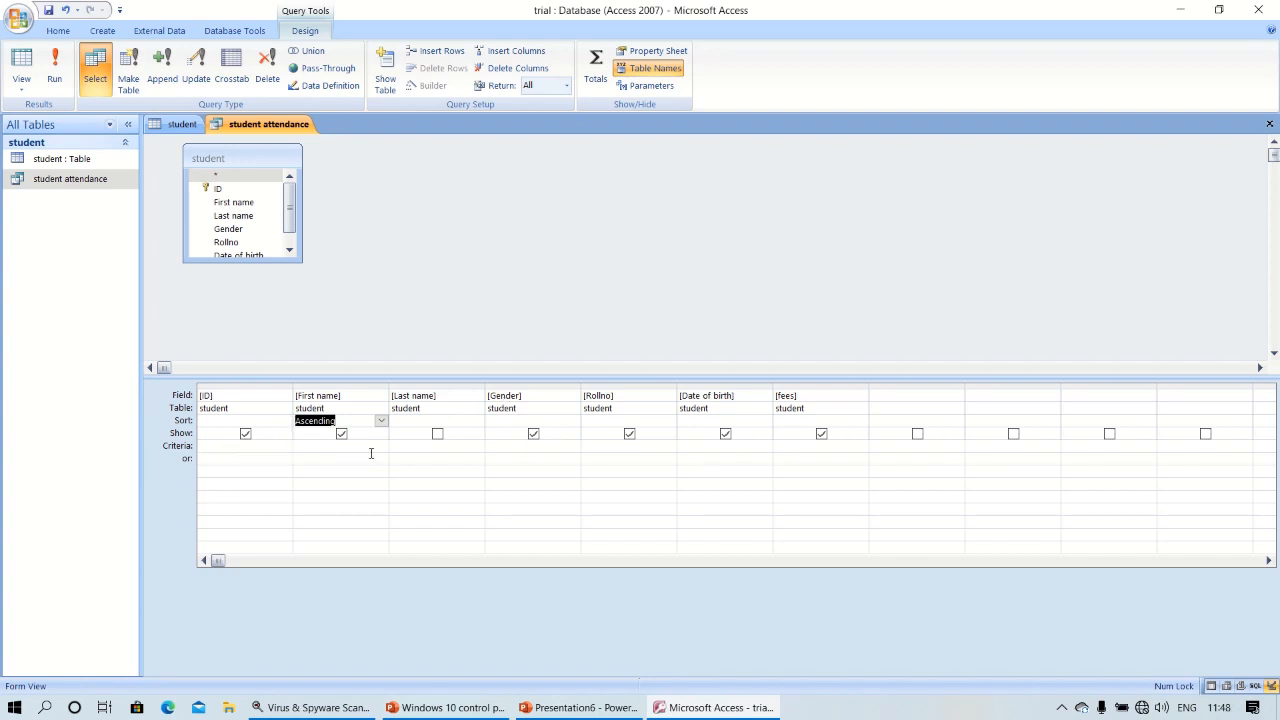
Restrict the query to records whose Gender is m.
{"action": "left_click", "coordinate": [554, 450]}
{"action": "type", "text": "m"}
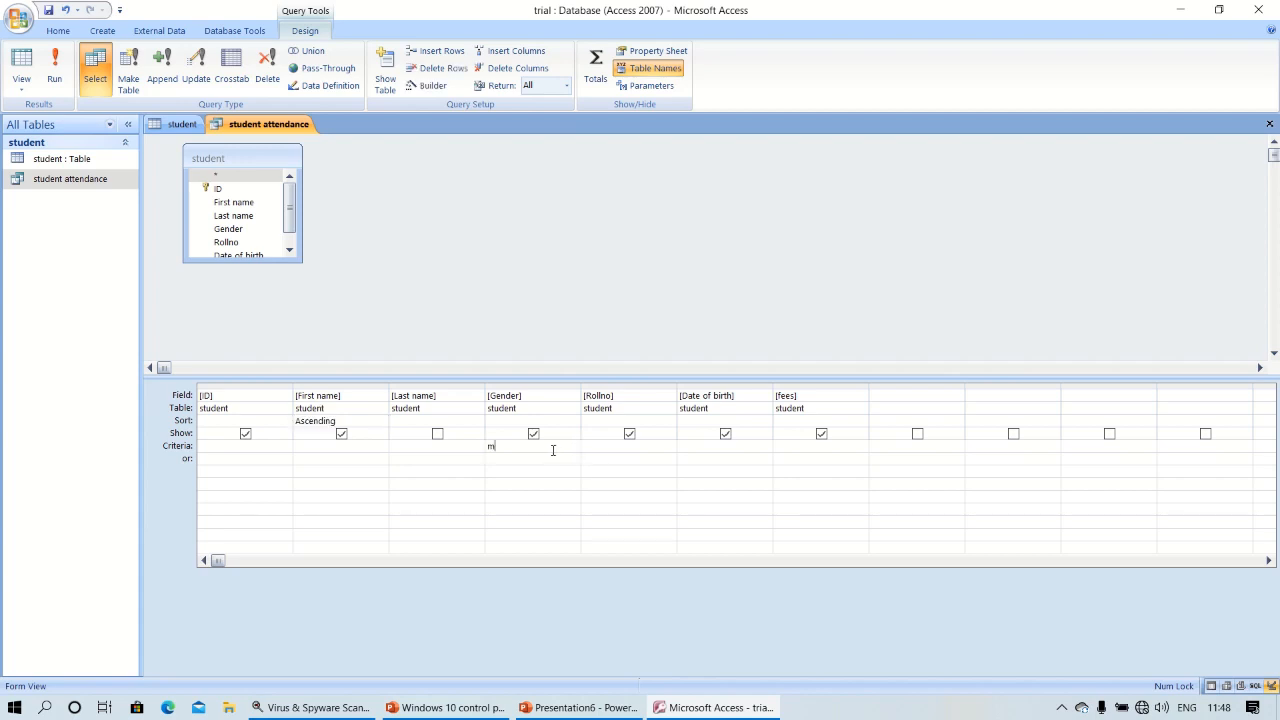
{"action": "left_click", "coordinate": [556, 470]}
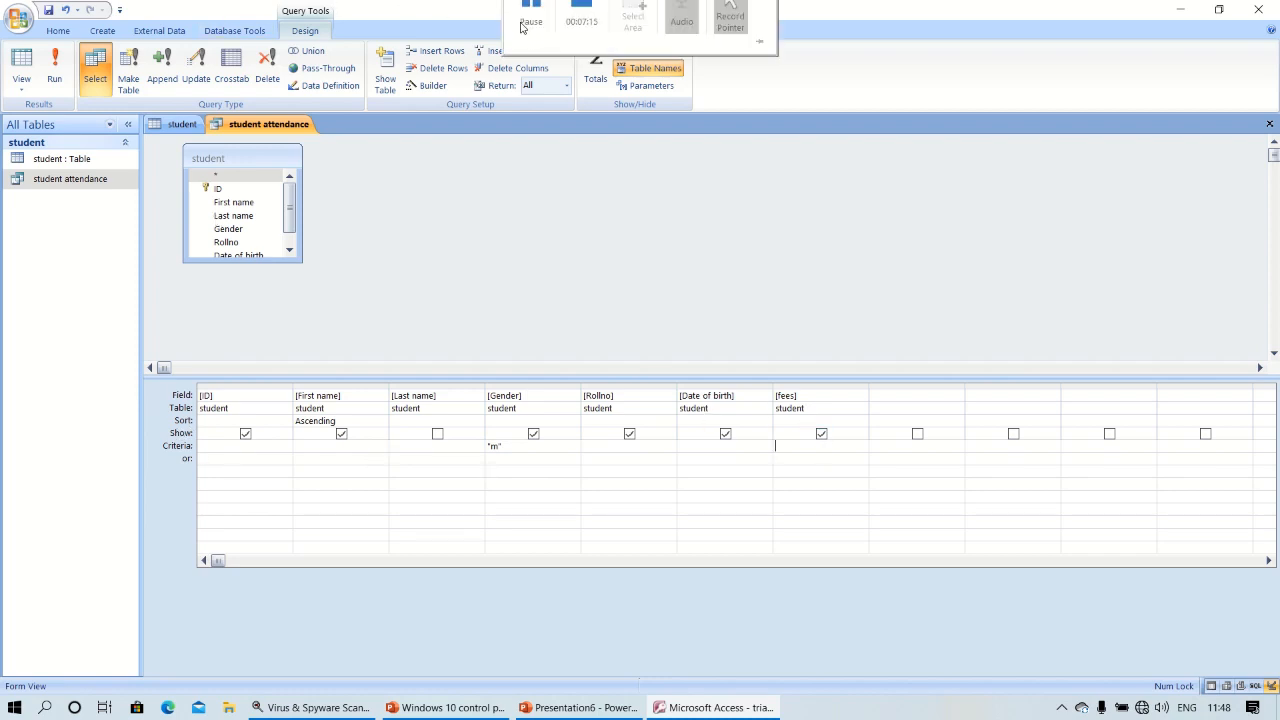
Add totals to the query design with Sum for the fees field, and run the query.
{"action": "left_click", "coordinate": [595, 70]}
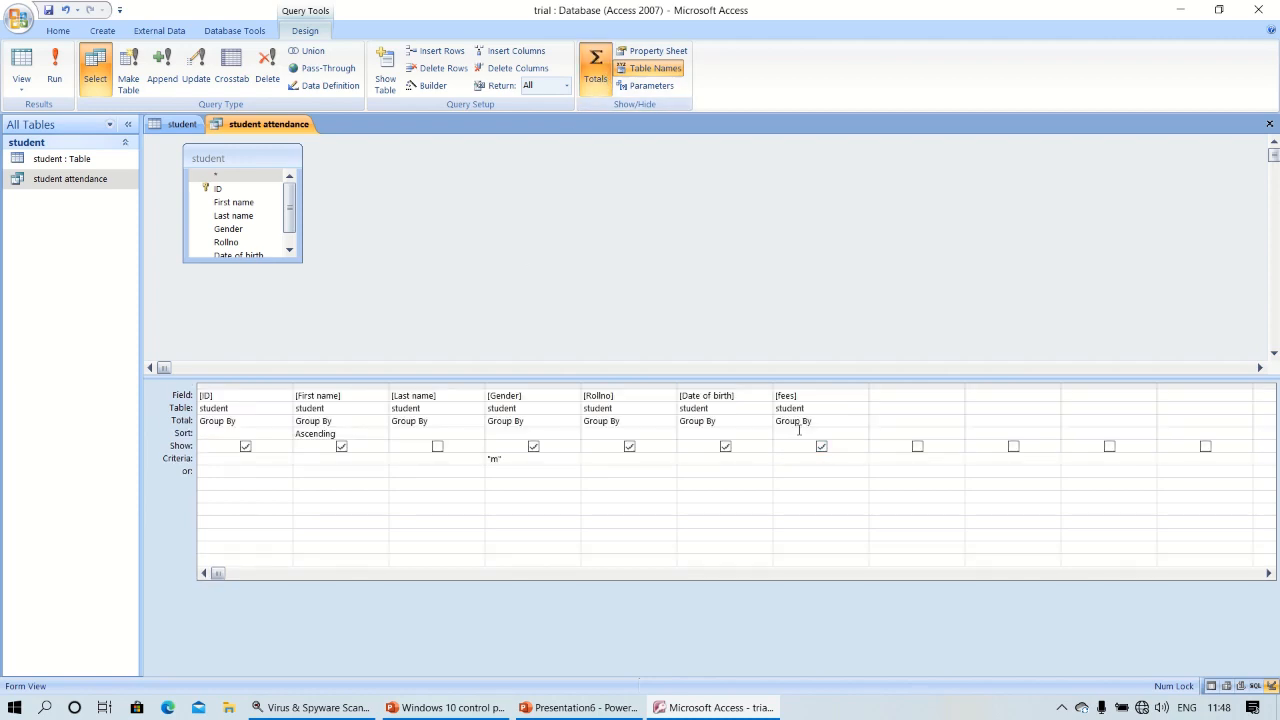
{"action": "left_click", "coordinate": [801, 421]}
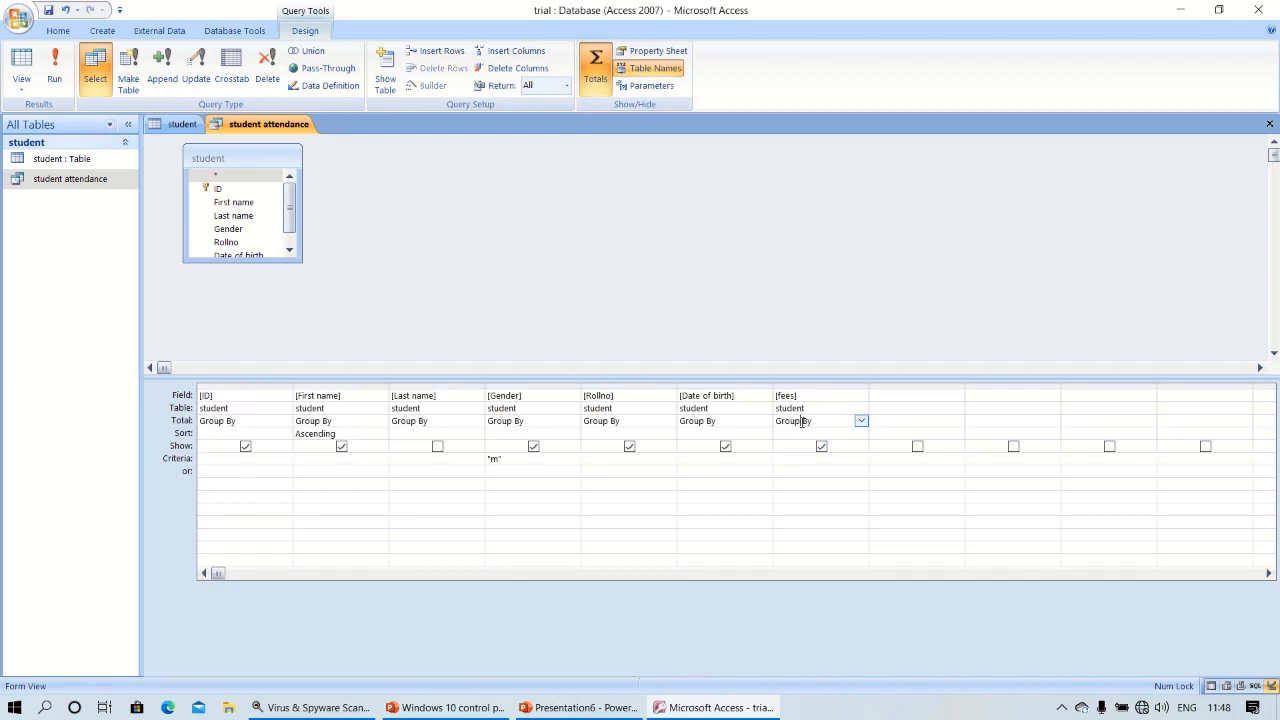
{"action": "left_click", "coordinate": [861, 421]}
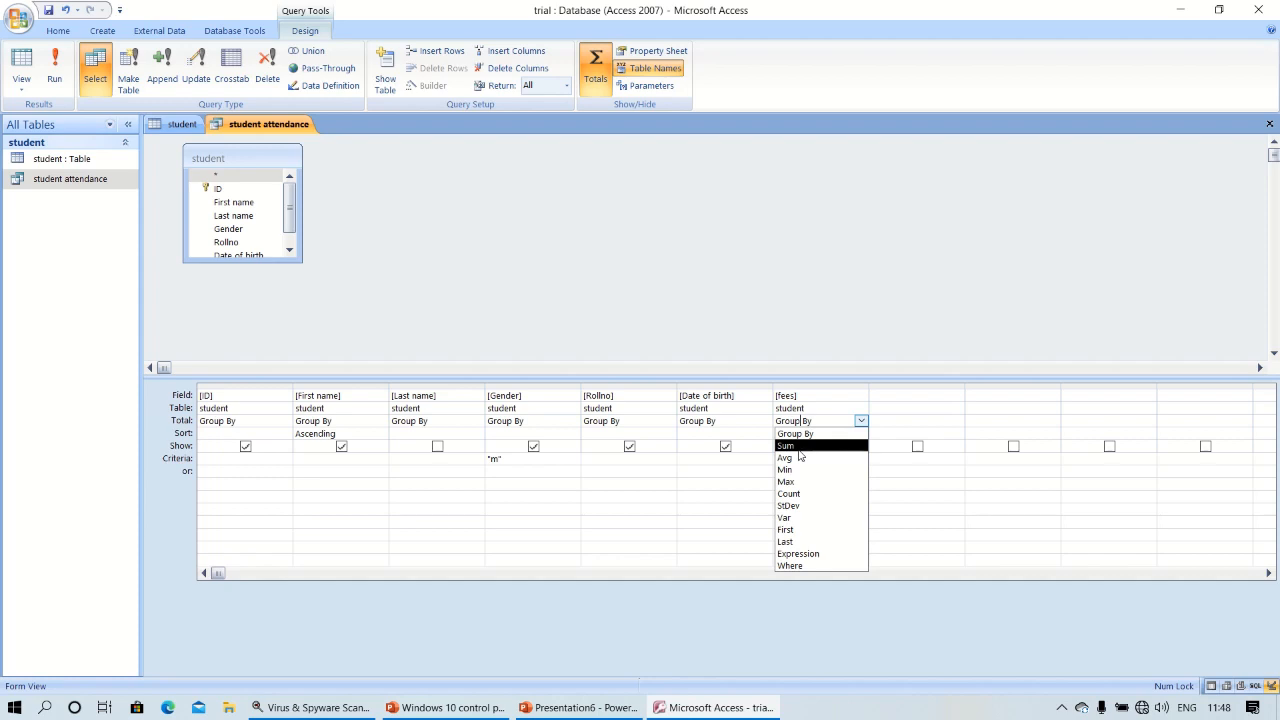
{"action": "left_click", "coordinate": [798, 448]}
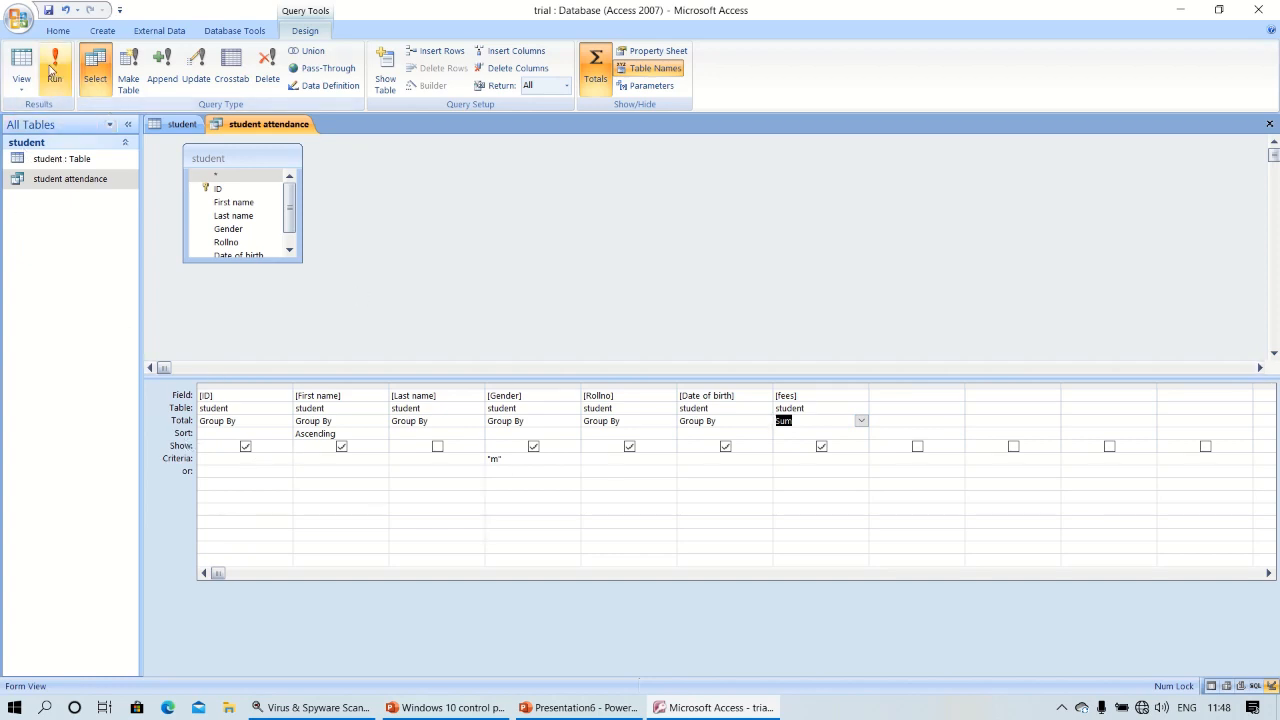
{"action": "left_click", "coordinate": [51, 67]}
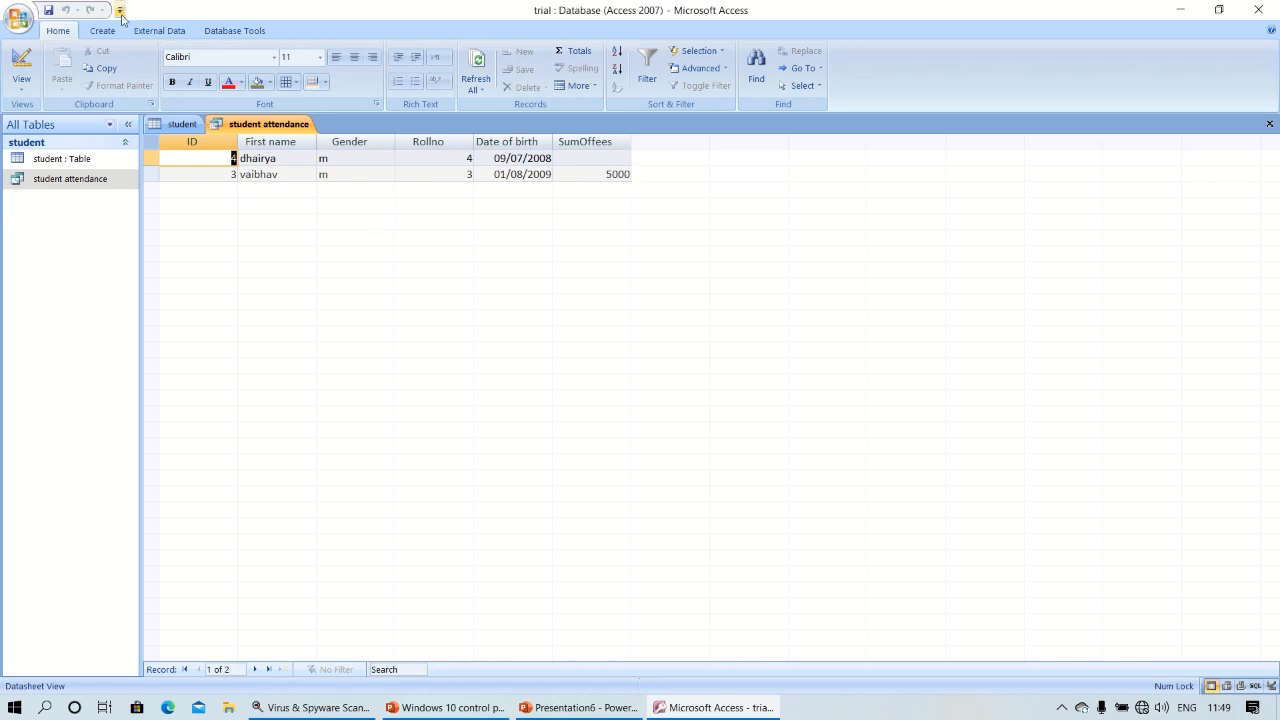
Reopen the student attendance query in Design View and examine the total functions available for the fees field.
{"action": "right_click", "coordinate": [108, 188]}
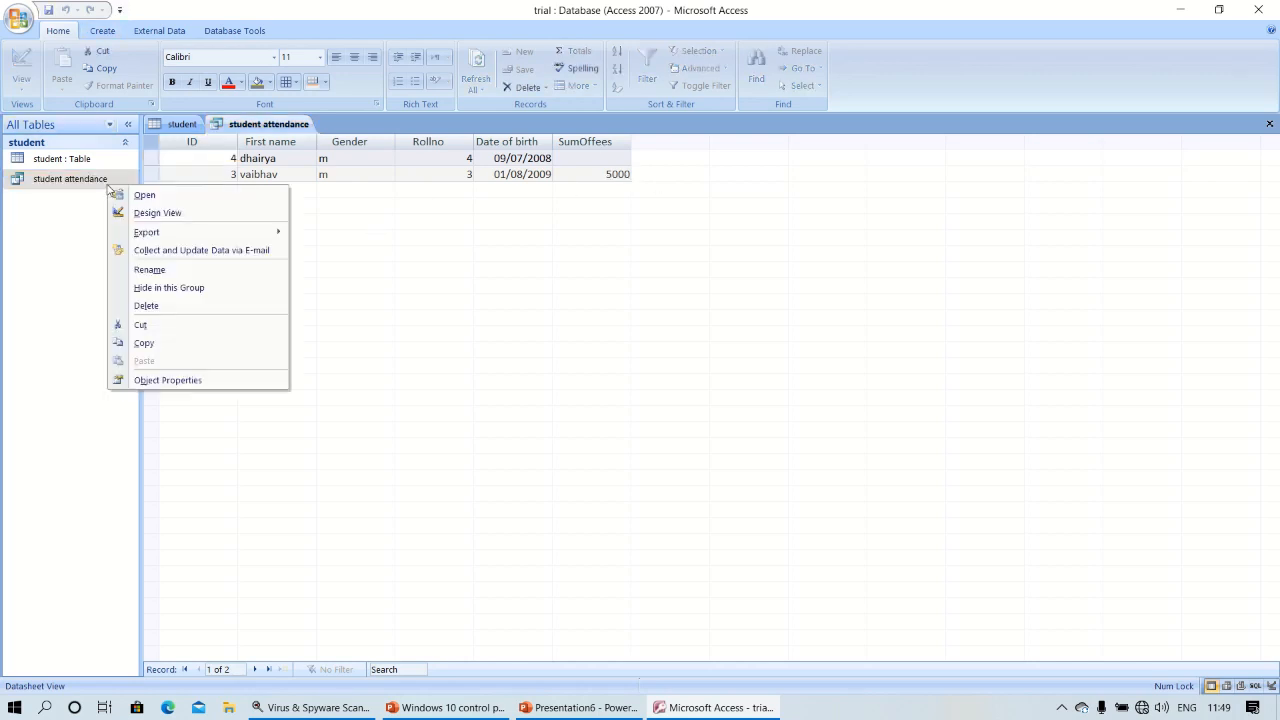
{"action": "left_click", "coordinate": [156, 213]}
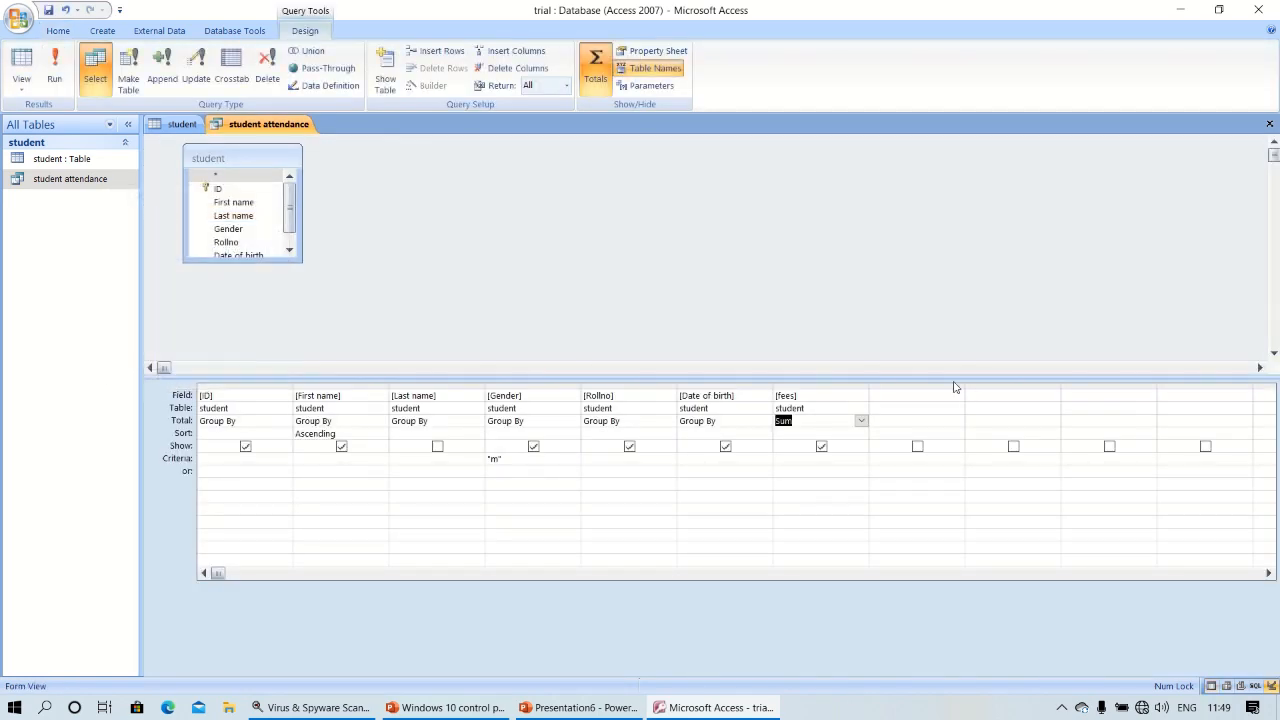
{"action": "left_click", "coordinate": [861, 422]}
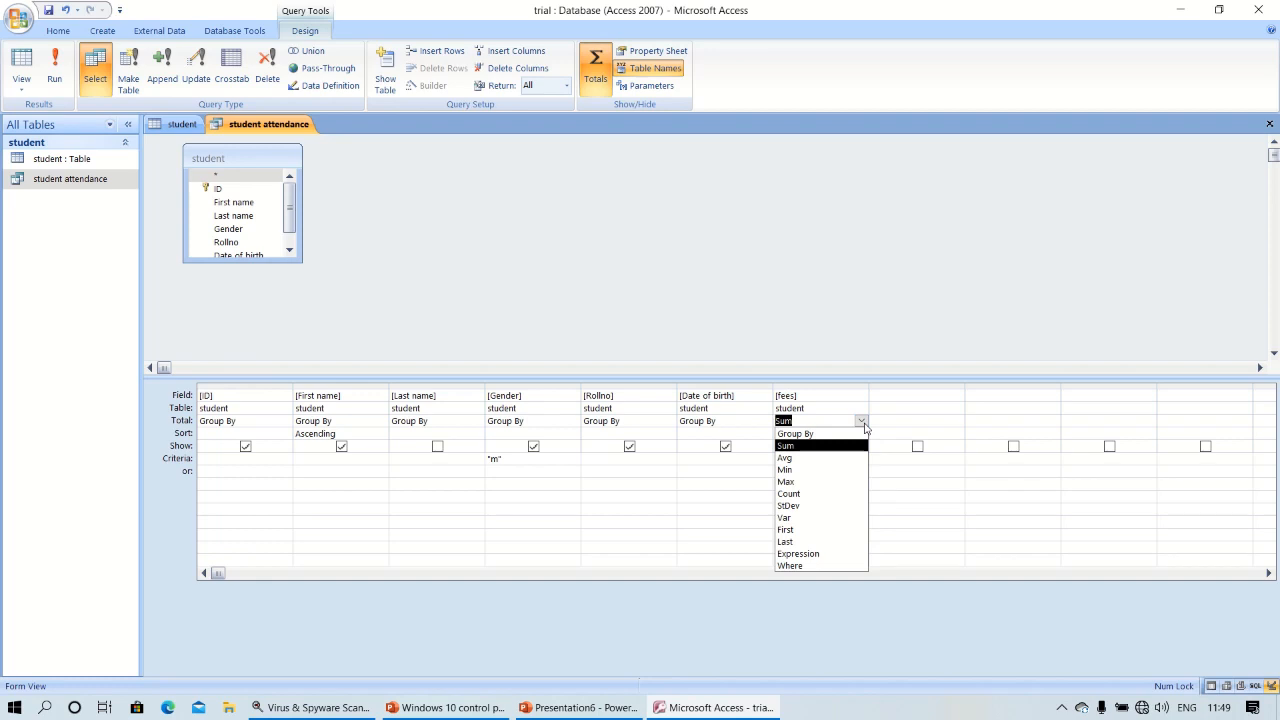
{"action": "left_click", "coordinate": [858, 425]}
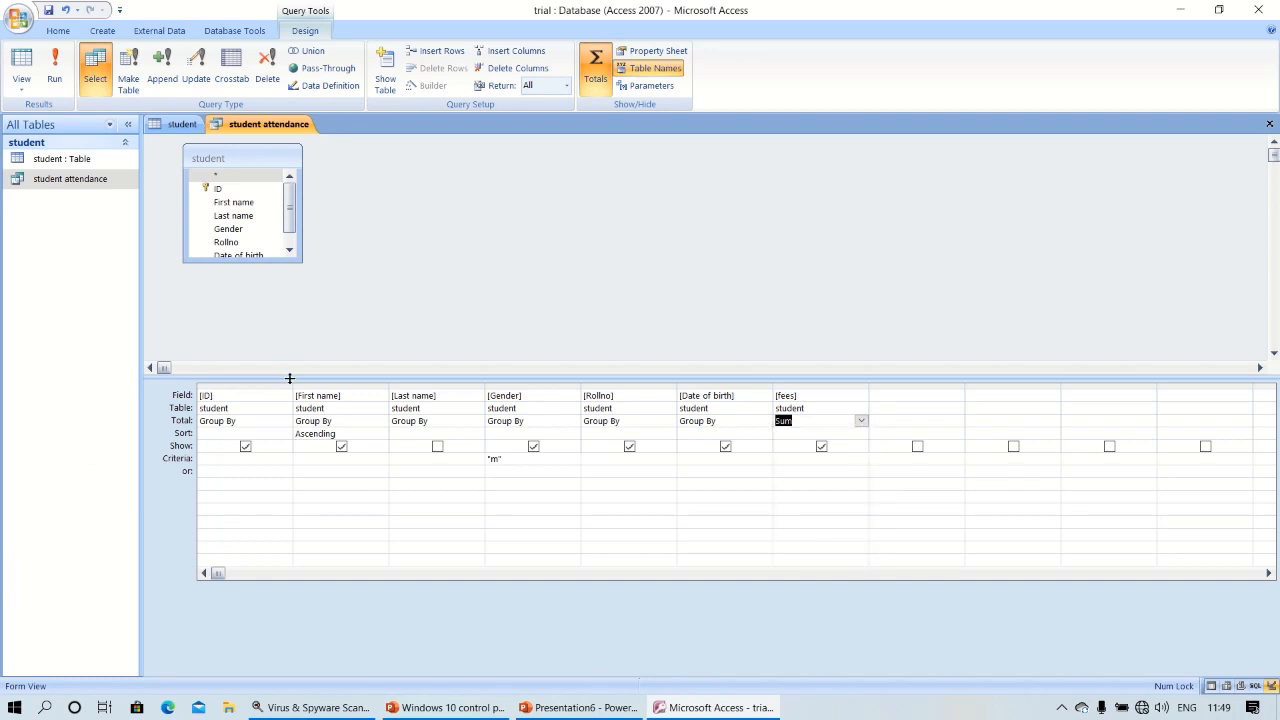
Convert the student attendance query to an Update query and clear the criterion for the Gender field.
{"action": "mouse_move", "coordinate": [378, 5]}
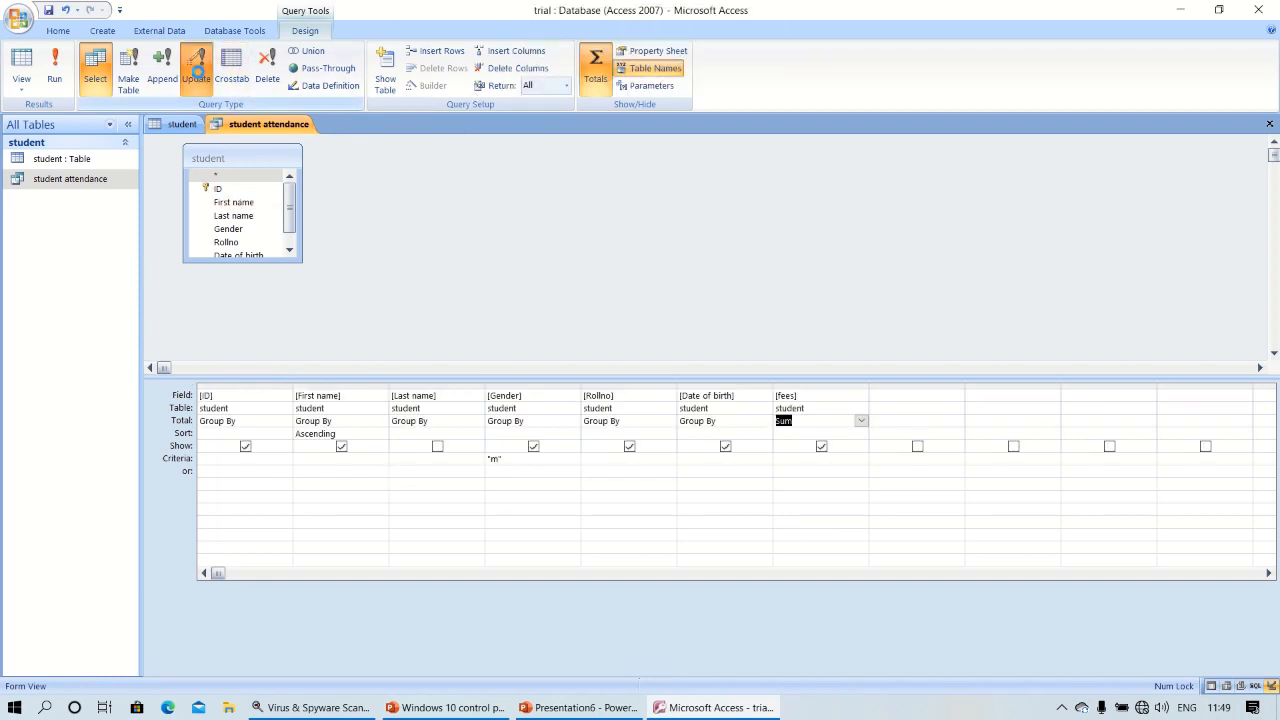
{"action": "left_click", "coordinate": [198, 77]}
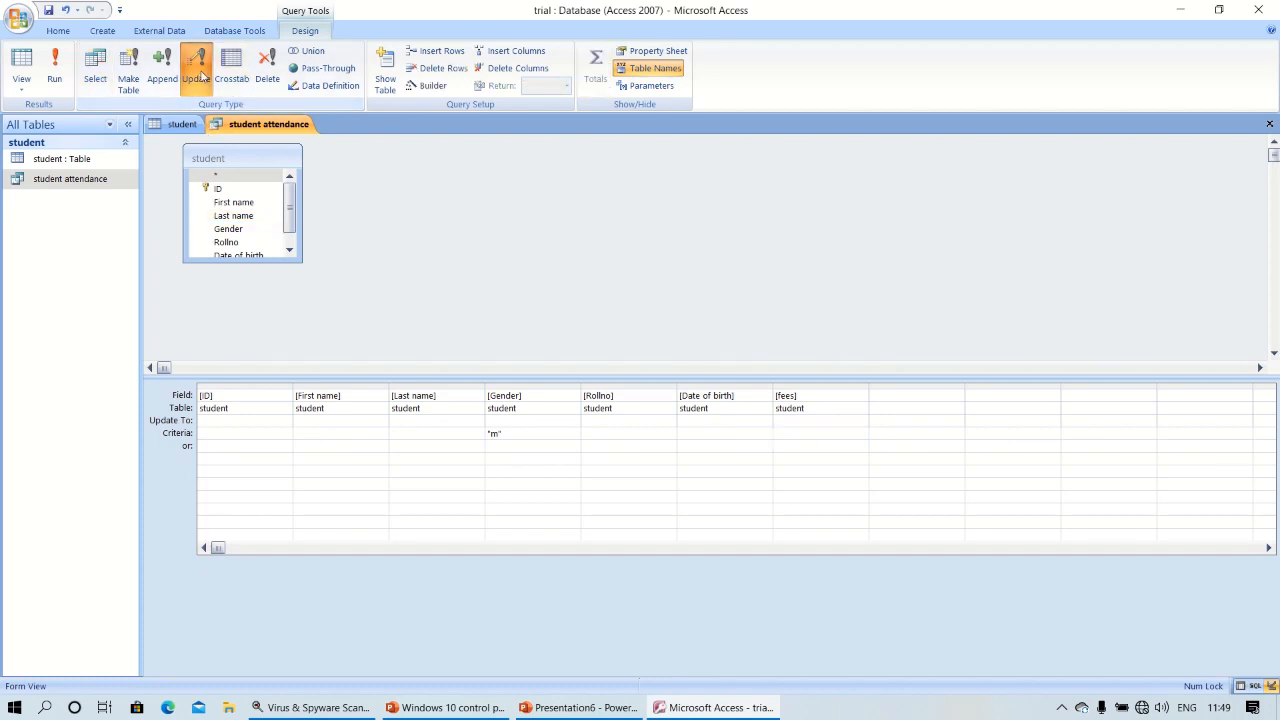
{"action": "left_click", "coordinate": [519, 437]}
{"action": "key", "text": "BackSpace"}
{"action": "key", "text": "BackSpace"}
{"action": "key", "text": "BackSpace"}
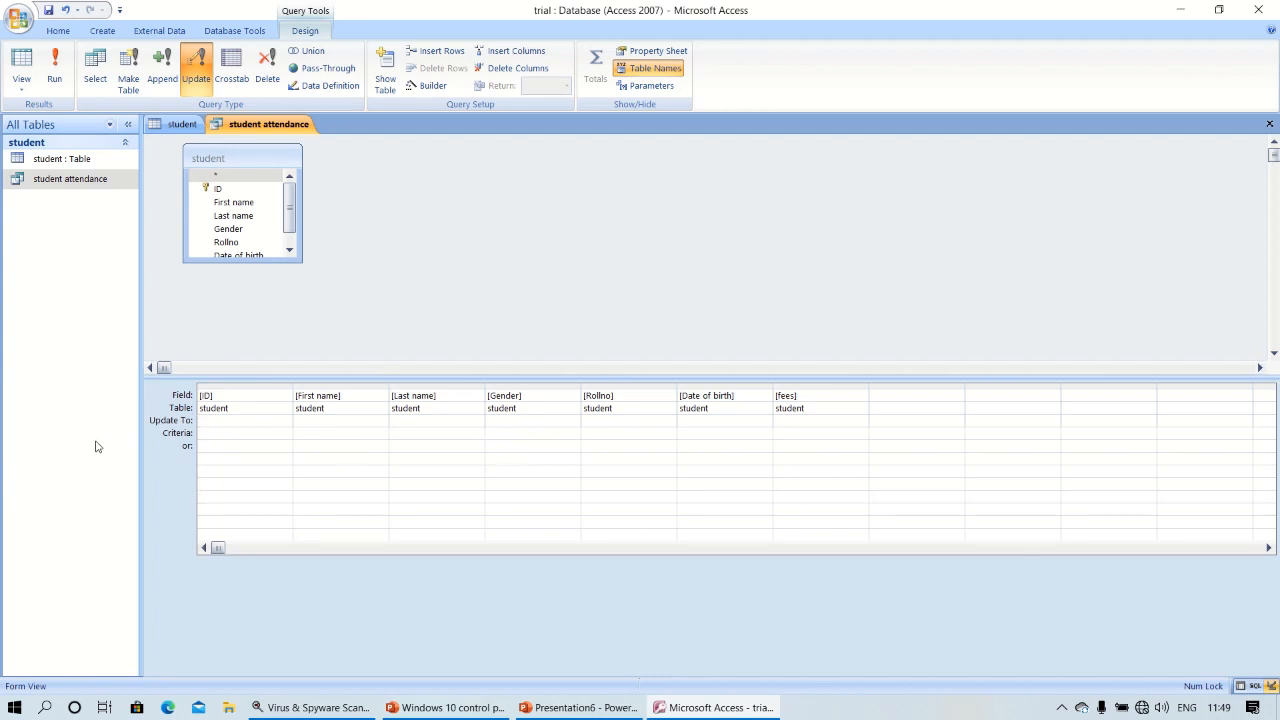
{"action": "mouse_move", "coordinate": [358, 6]}
{"action": "mouse_move", "coordinate": [515, 7]}
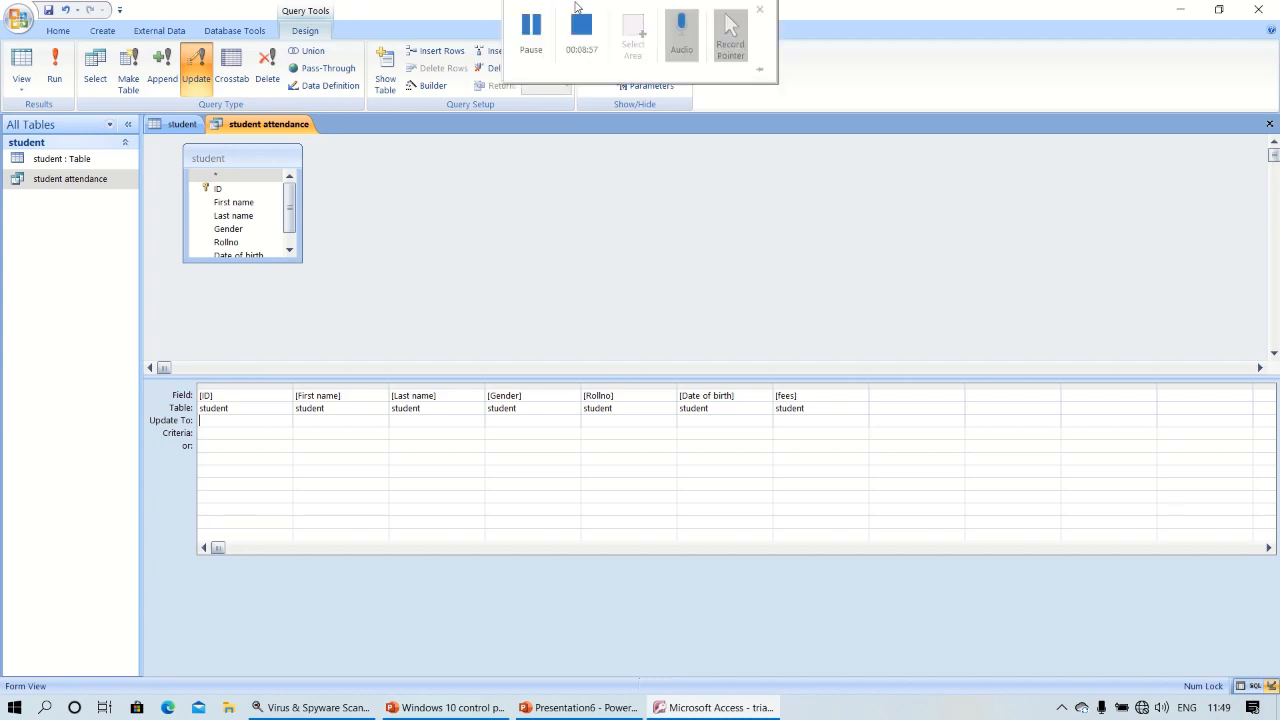
{"action": "left_click", "coordinate": [530, 37]}
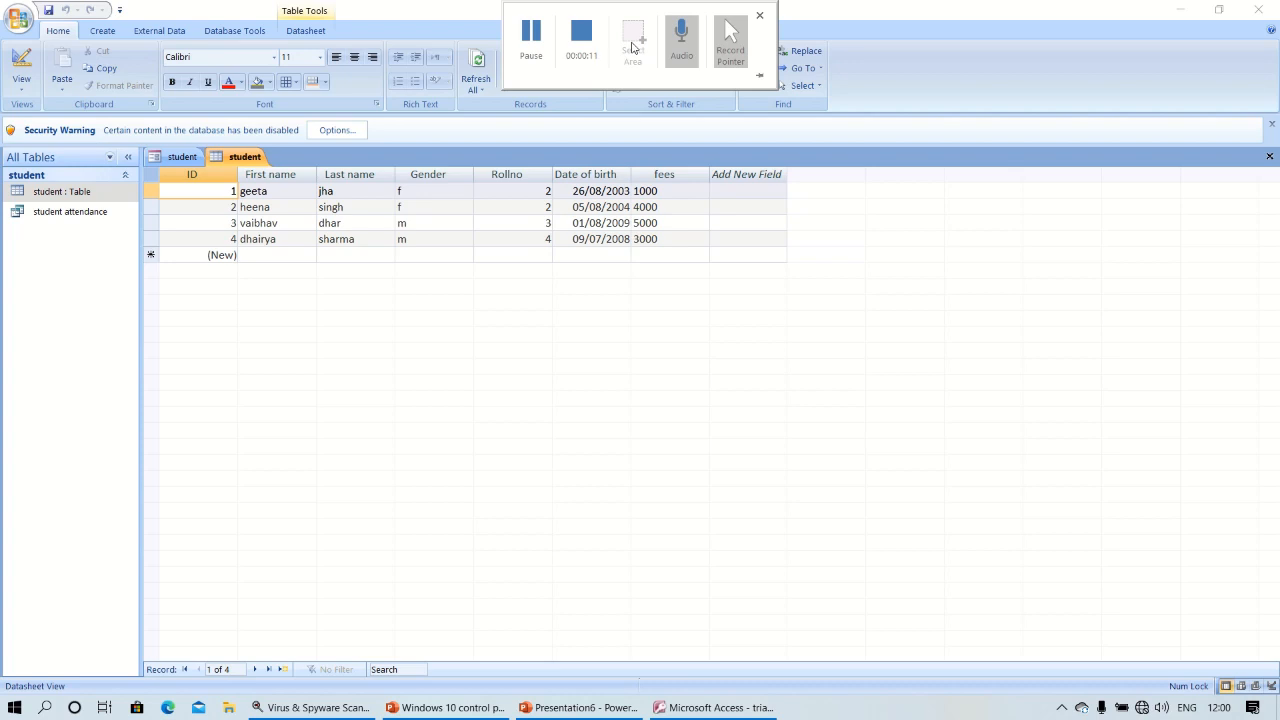
Create a form from the student table and remove the Rollno field from its layout.
{"action": "left_click", "coordinate": [110, 33]}
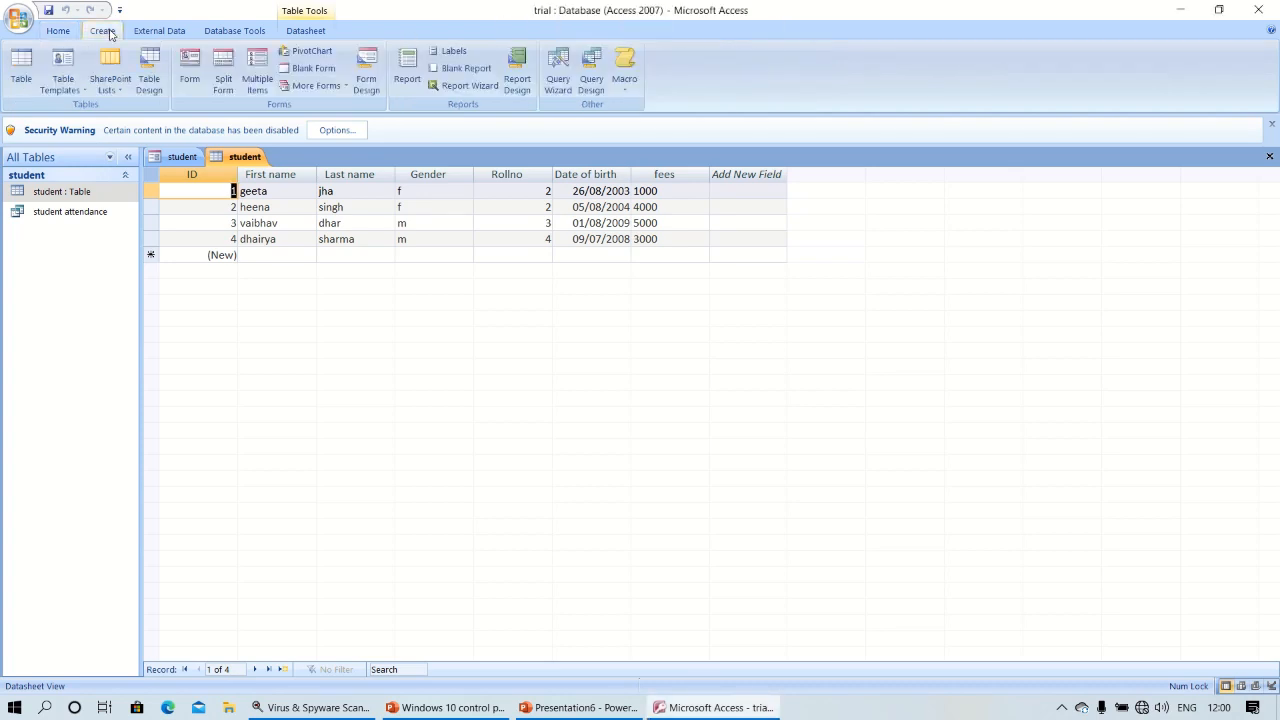
{"action": "left_click", "coordinate": [183, 67]}
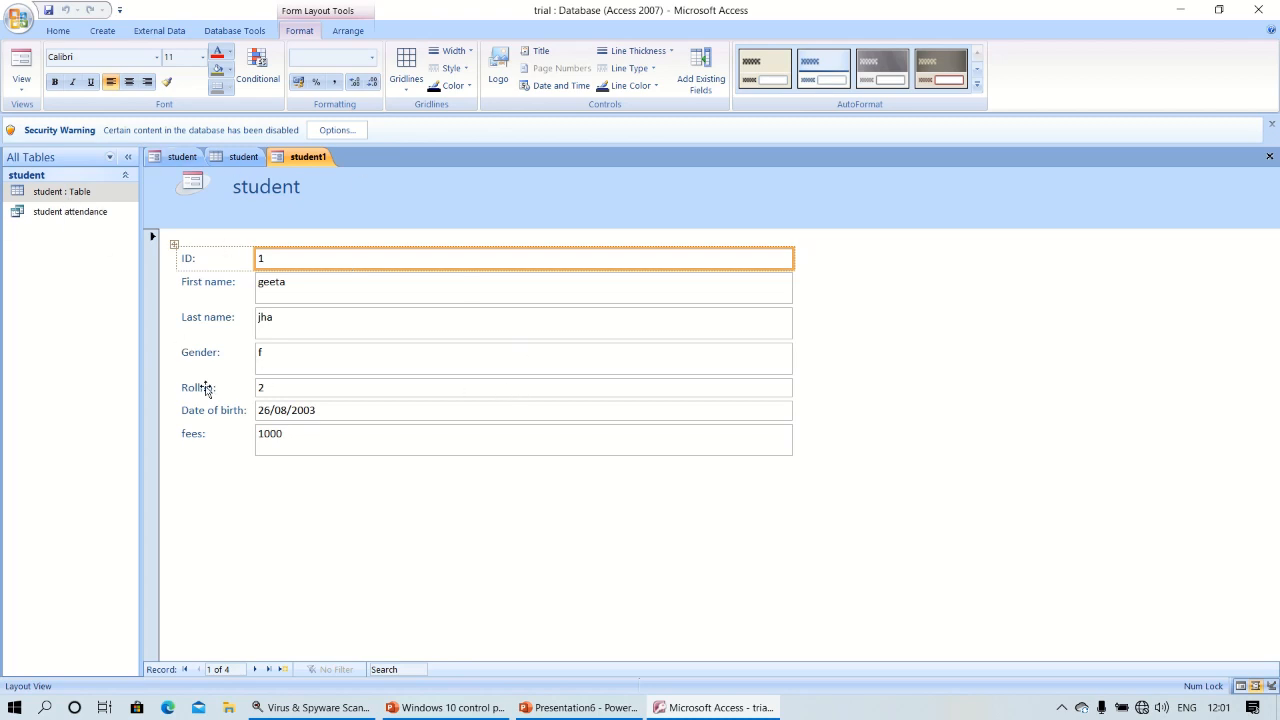
{"action": "left_click", "coordinate": [288, 394]}
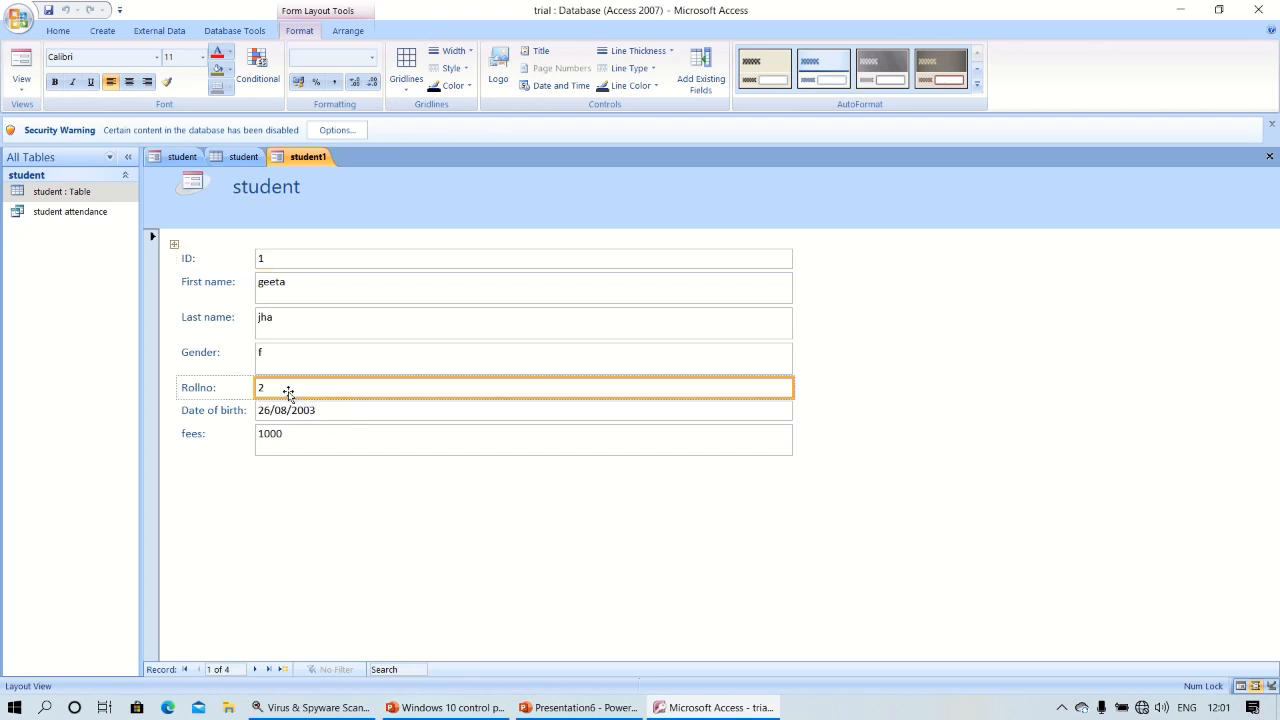
{"action": "key", "text": "Delete"}
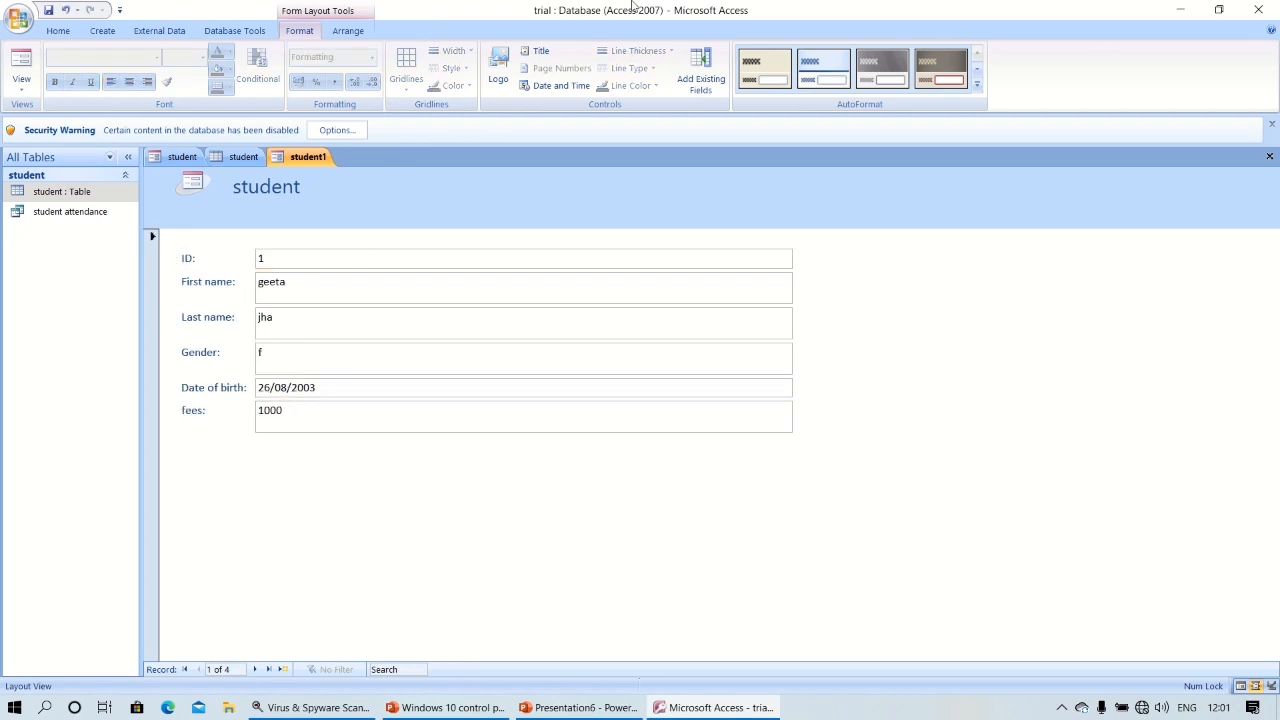
Compare the records and fields in the student table with those shown in the new form.
{"action": "double_click", "coordinate": [72, 200]}
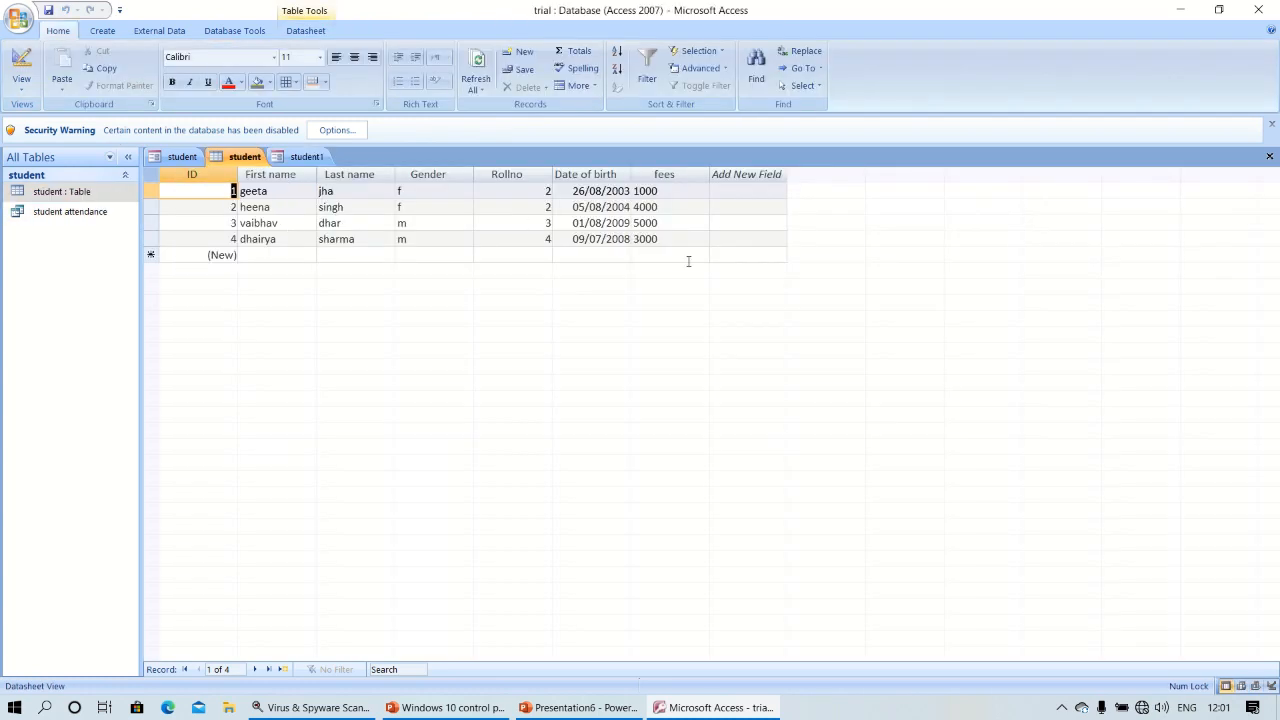
{"action": "left_click", "coordinate": [296, 157]}
{"action": "left_click", "coordinate": [286, 284]}
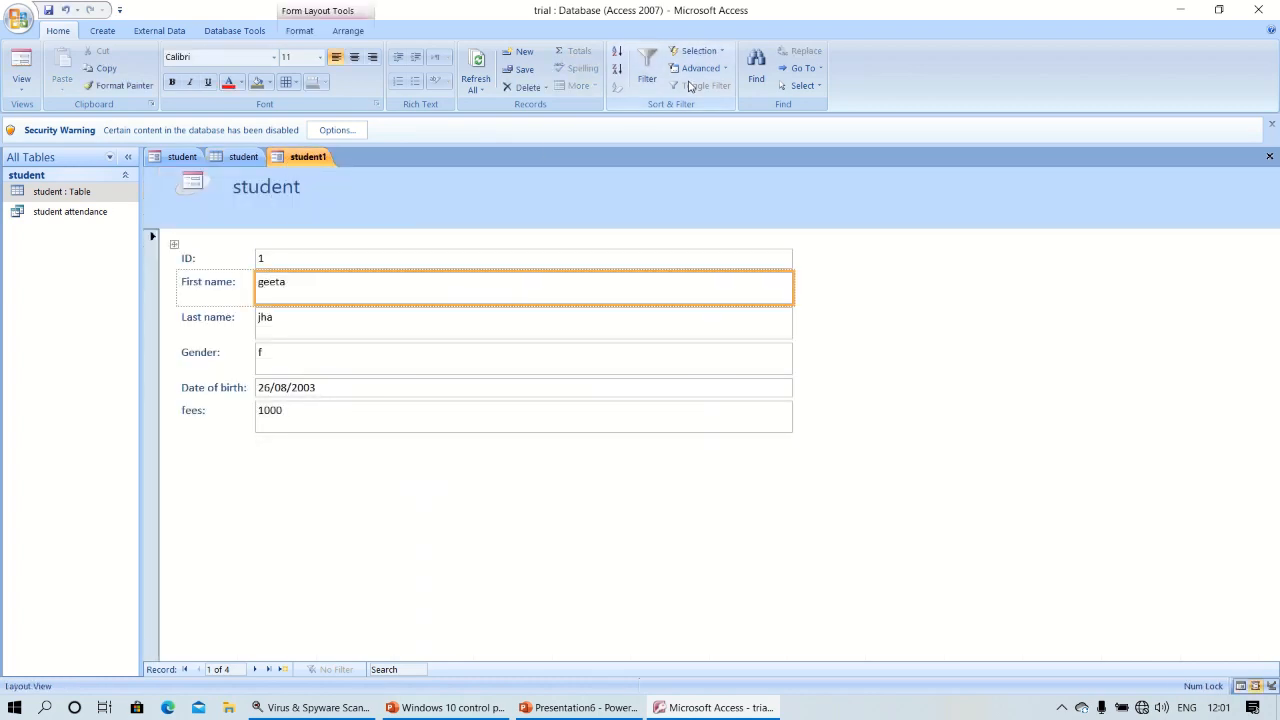
{"action": "left_click", "coordinate": [321, 10]}
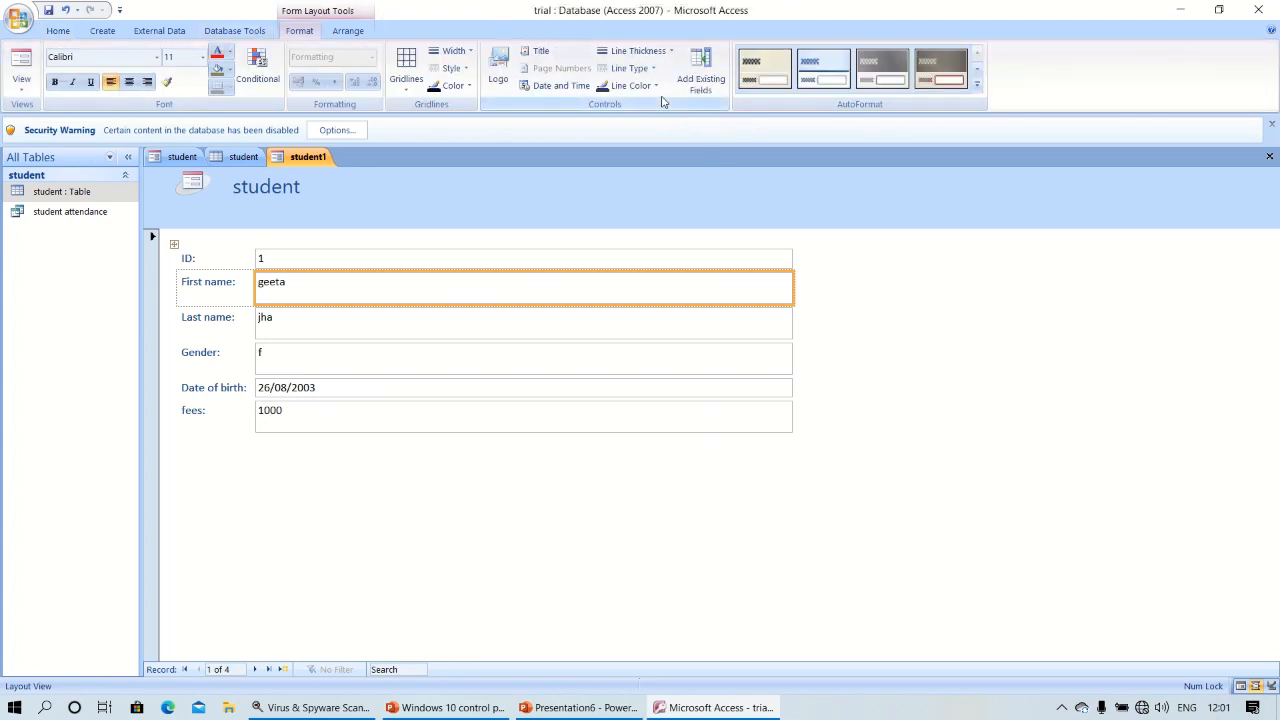
{"action": "mouse_move", "coordinate": [623, 5]}
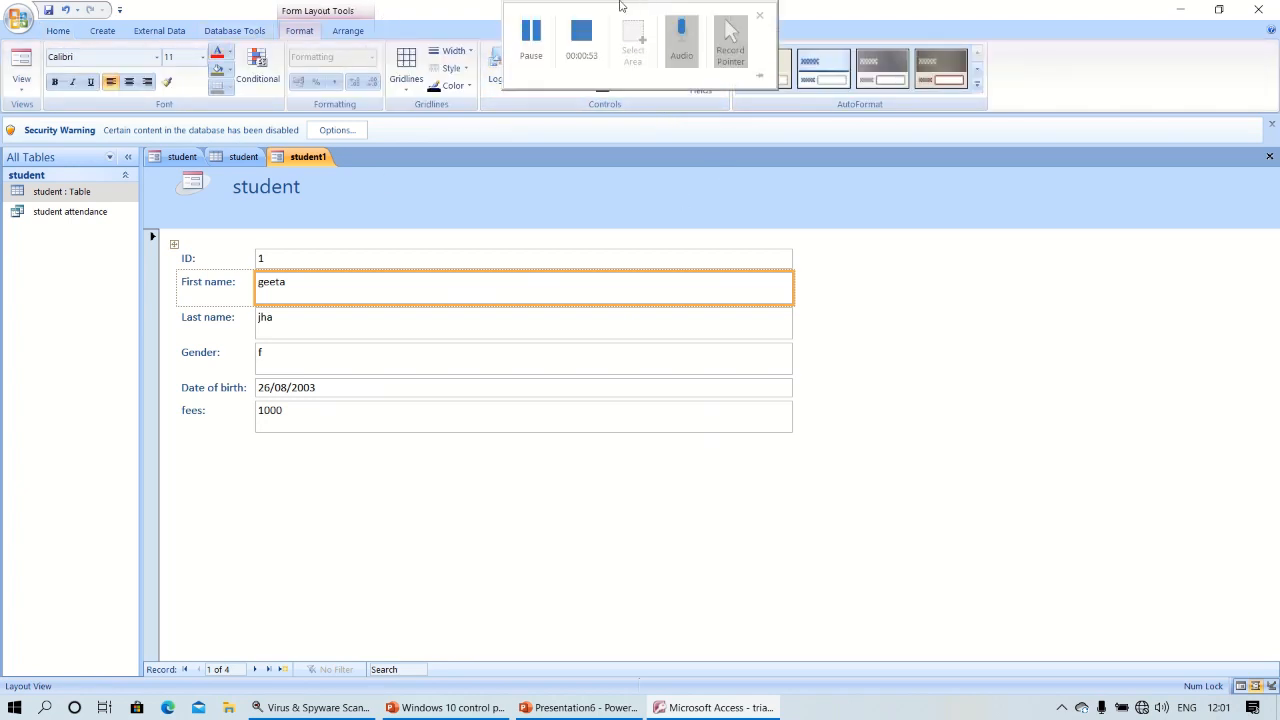
{"action": "left_click", "coordinate": [527, 200]}
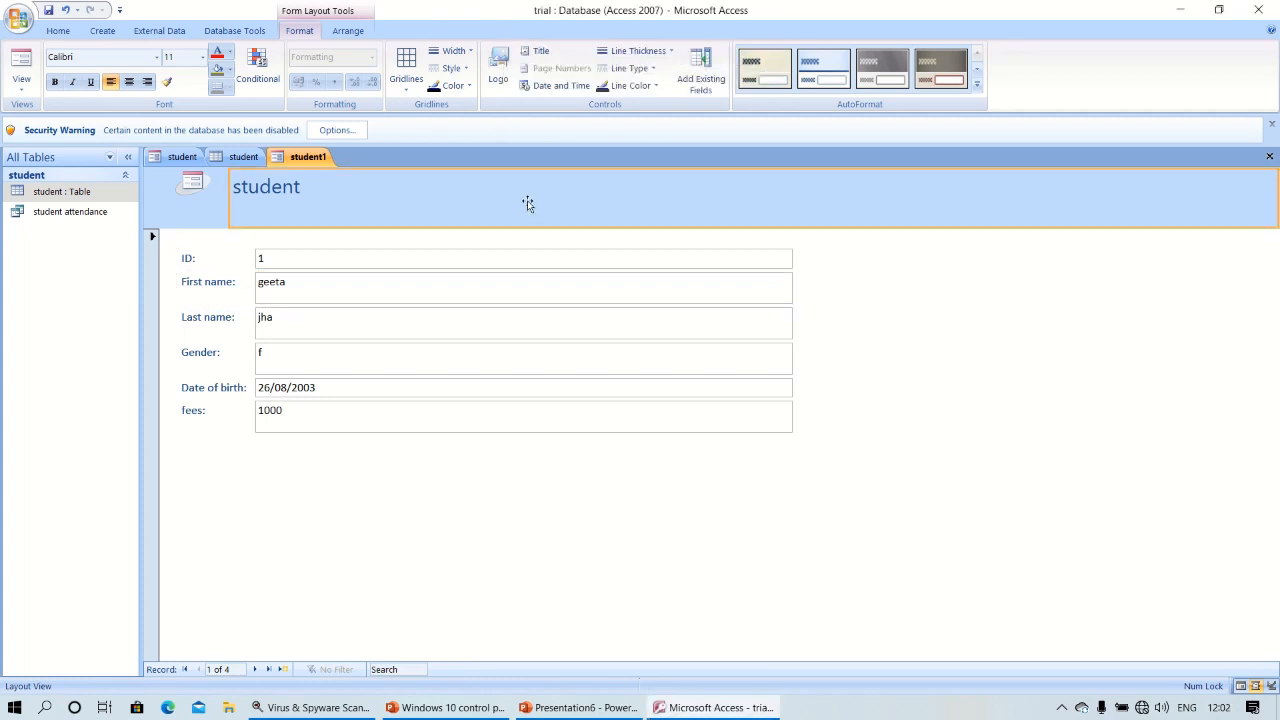
{"action": "left_click", "coordinate": [290, 286]}
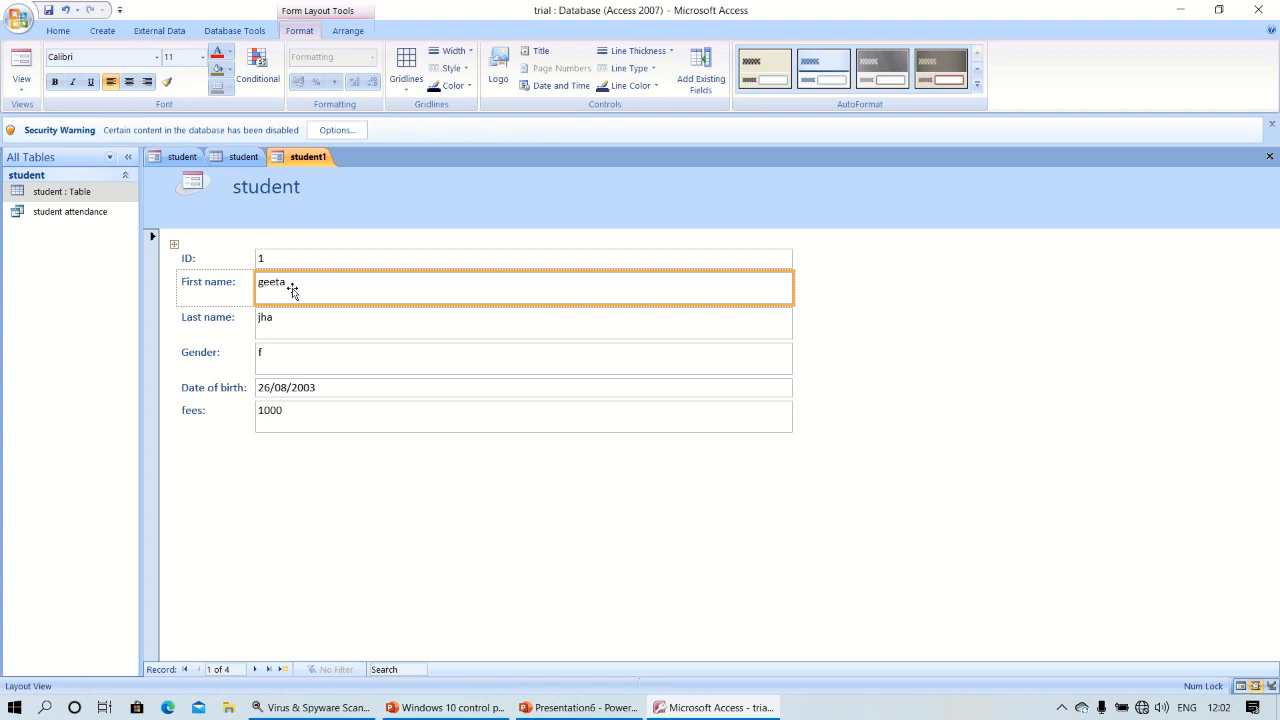
{"action": "right_click", "coordinate": [345, 286]}
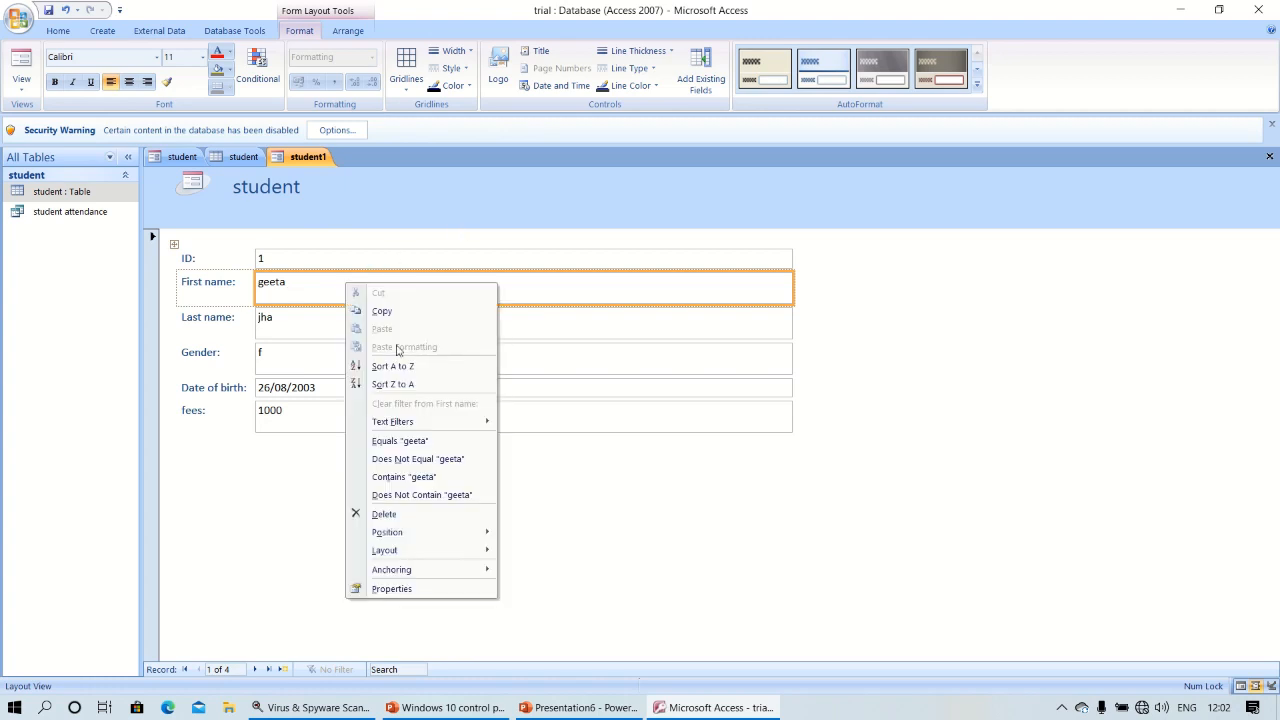
{"action": "left_click", "coordinate": [321, 320]}
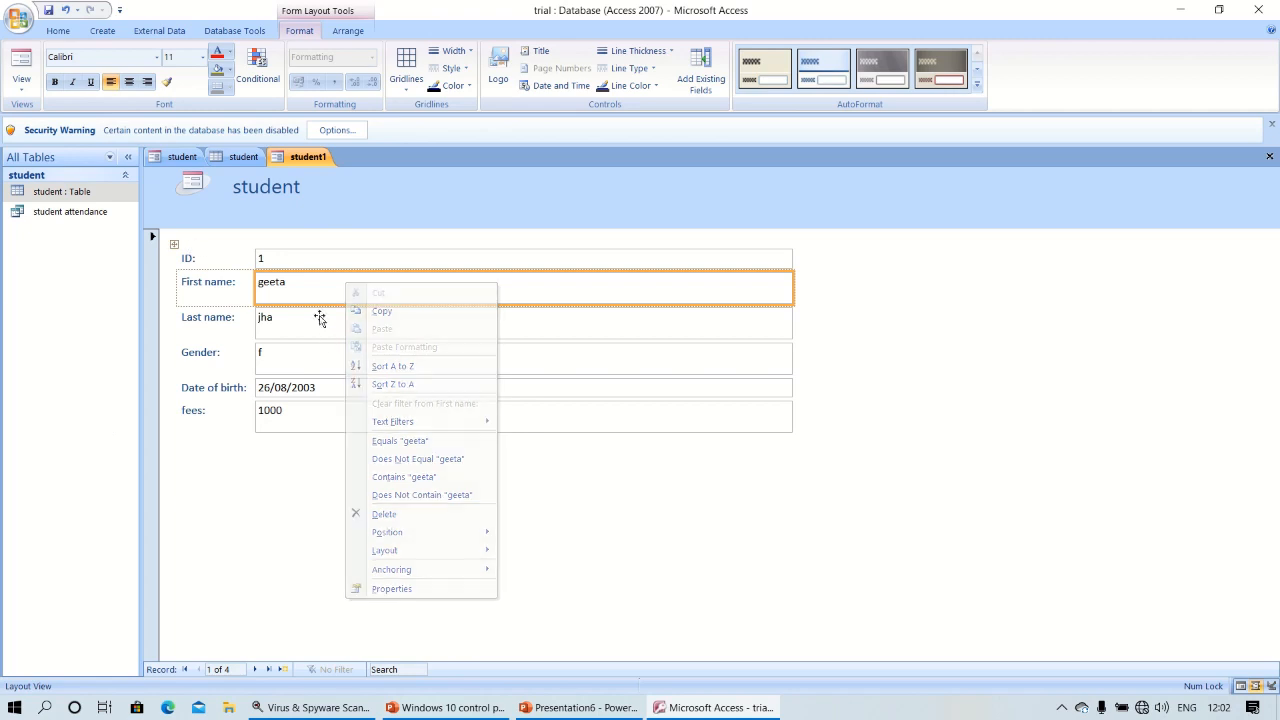
{"action": "mouse_move", "coordinate": [591, 6]}
{"action": "left_click", "coordinate": [533, 34]}
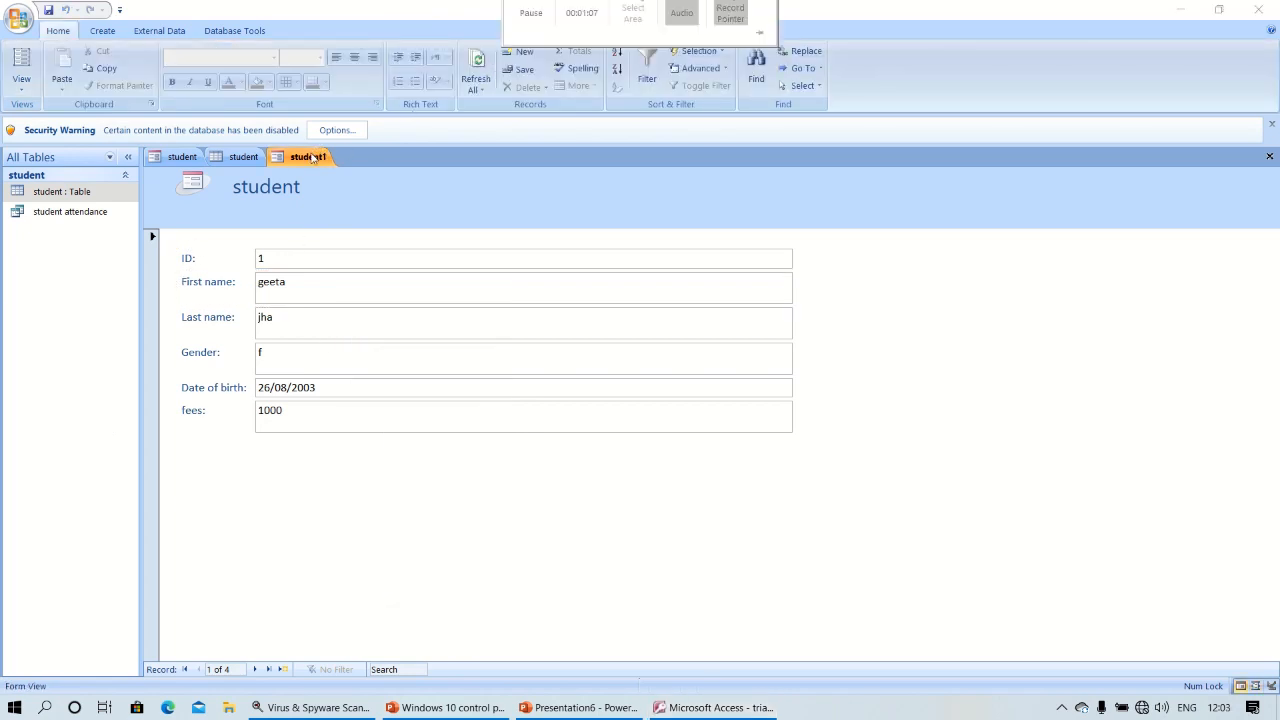
Display the student1 form in Form View and replace the first name of the record with ID 1.
{"action": "right_click", "coordinate": [313, 160]}
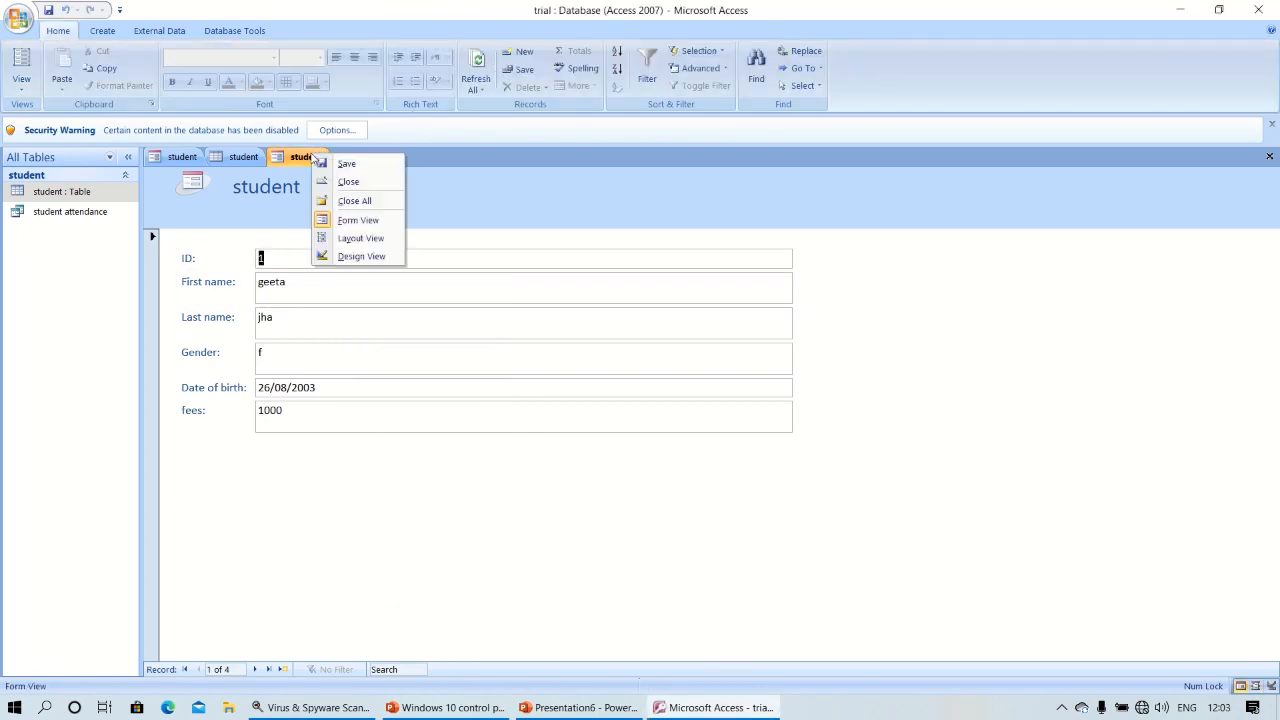
{"action": "left_click", "coordinate": [357, 222]}
{"action": "left_click", "coordinate": [292, 286]}
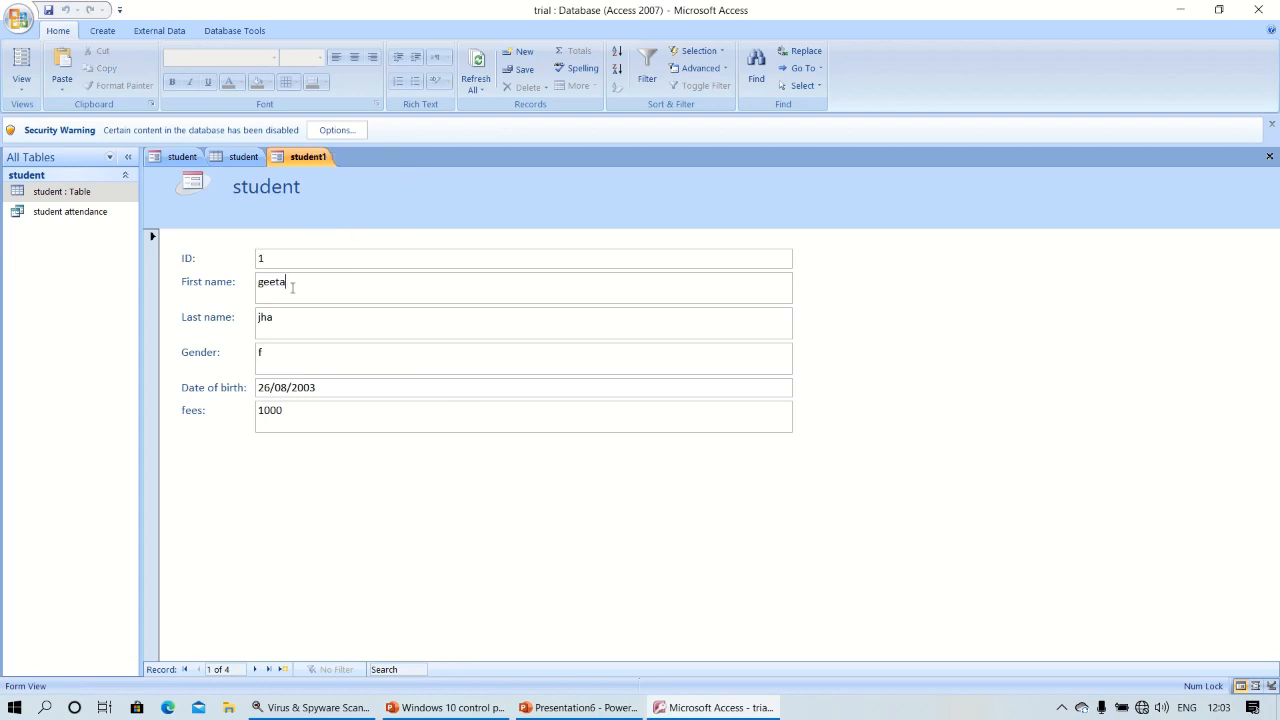
{"action": "key", "text": "BackSpace"}
{"action": "key", "text": "BackSpace"}
{"action": "key", "text": "BackSpace"}
{"action": "key", "text": "BackSpace"}
{"action": "key", "text": "BackSpace"}
{"action": "type", "text": "preeti"}
Check the student table and the student attendance query for the changed first name, and return to the form.
{"action": "double_click", "coordinate": [71, 199]}
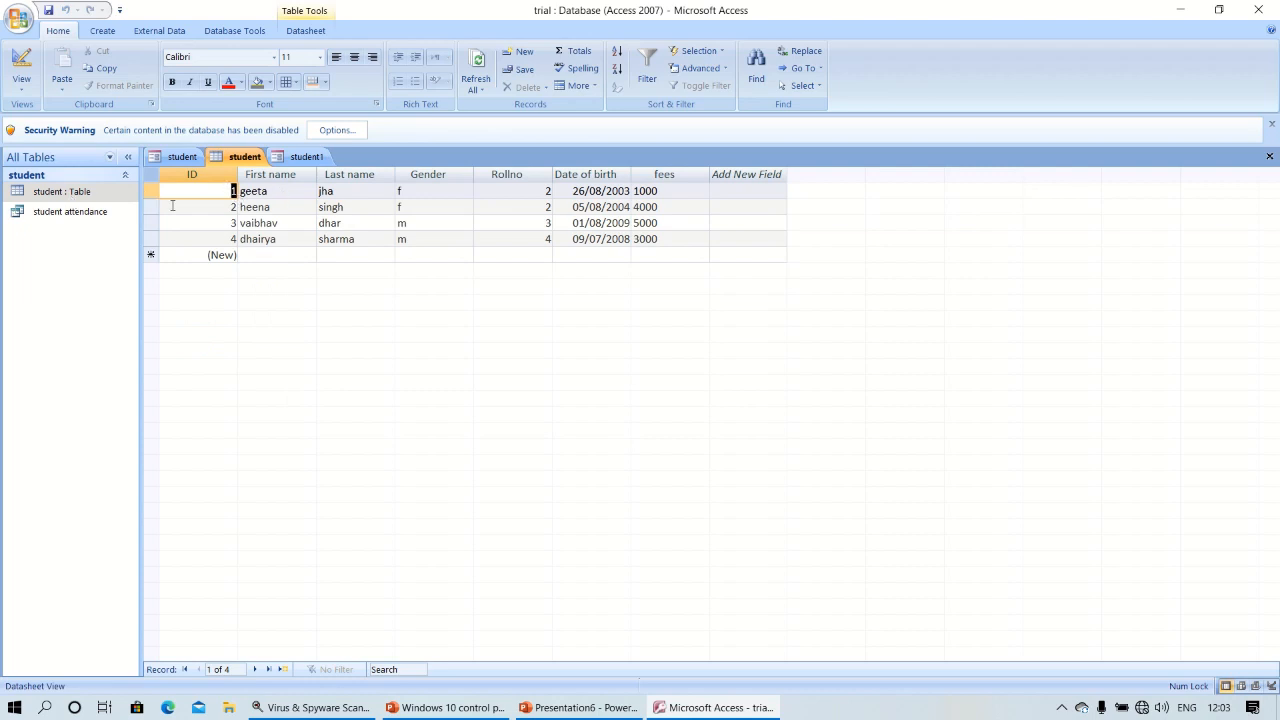
{"action": "left_click", "coordinate": [103, 213]}
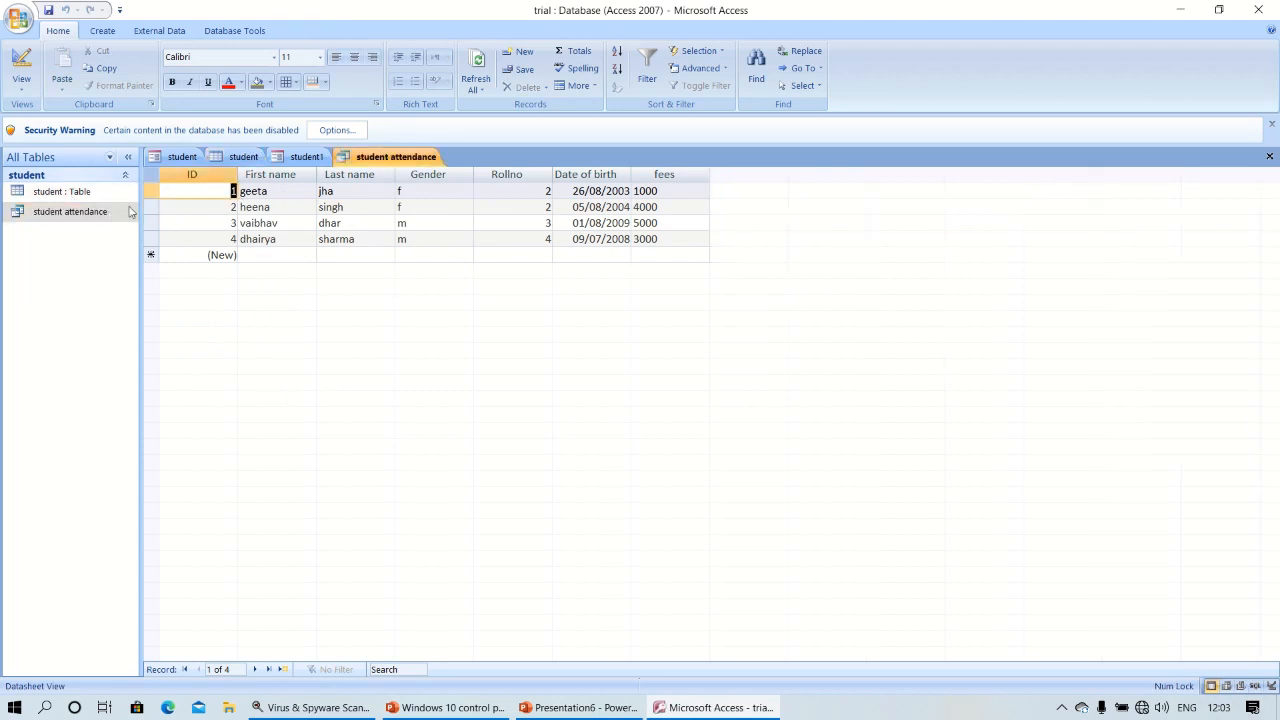
{"action": "double_click", "coordinate": [42, 194]}
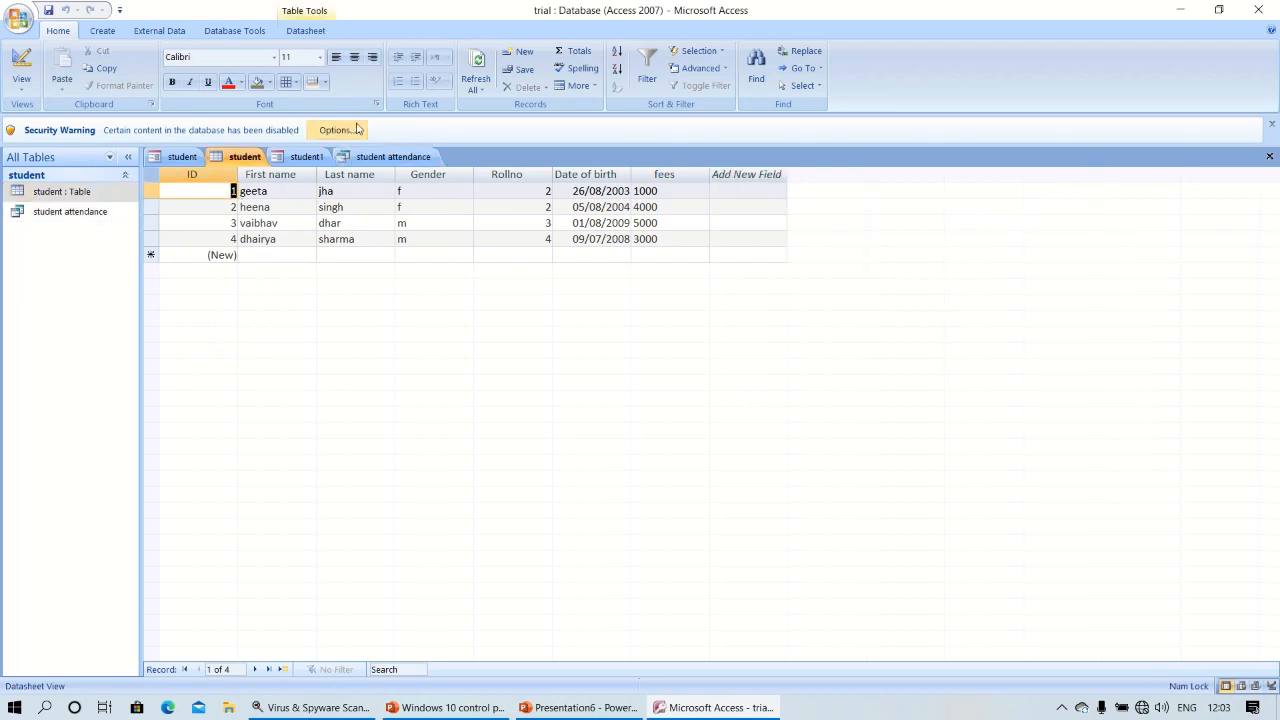
{"action": "left_click", "coordinate": [306, 157]}
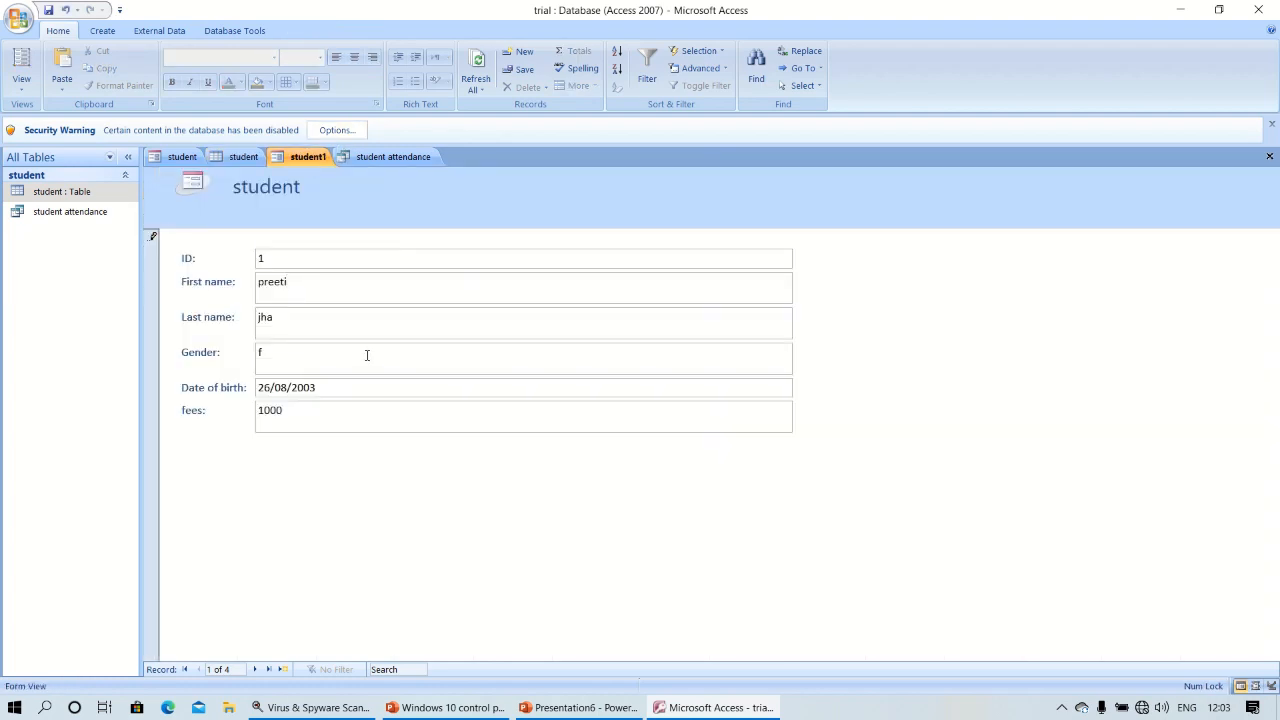
Save the form as student1 and check the edited first name in the student table.
{"action": "key", "text": "ctrl+s"}
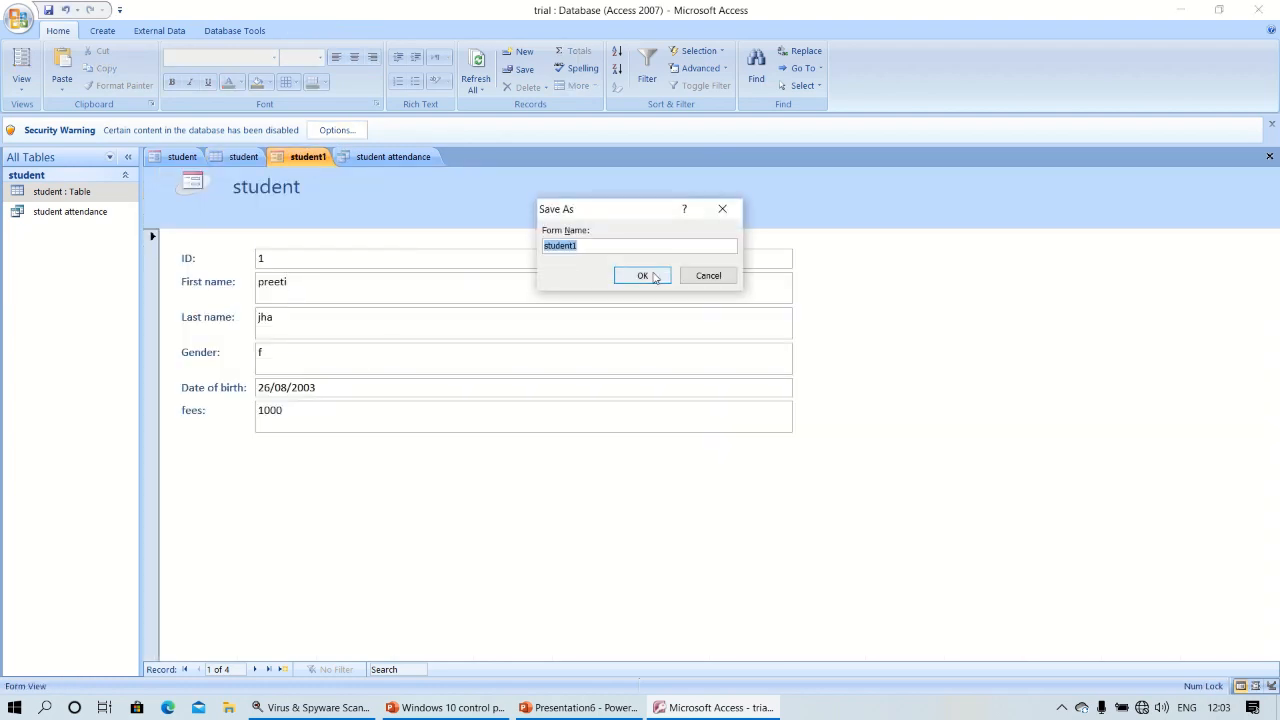
{"action": "left_click", "coordinate": [642, 275]}
{"action": "double_click", "coordinate": [55, 193]}
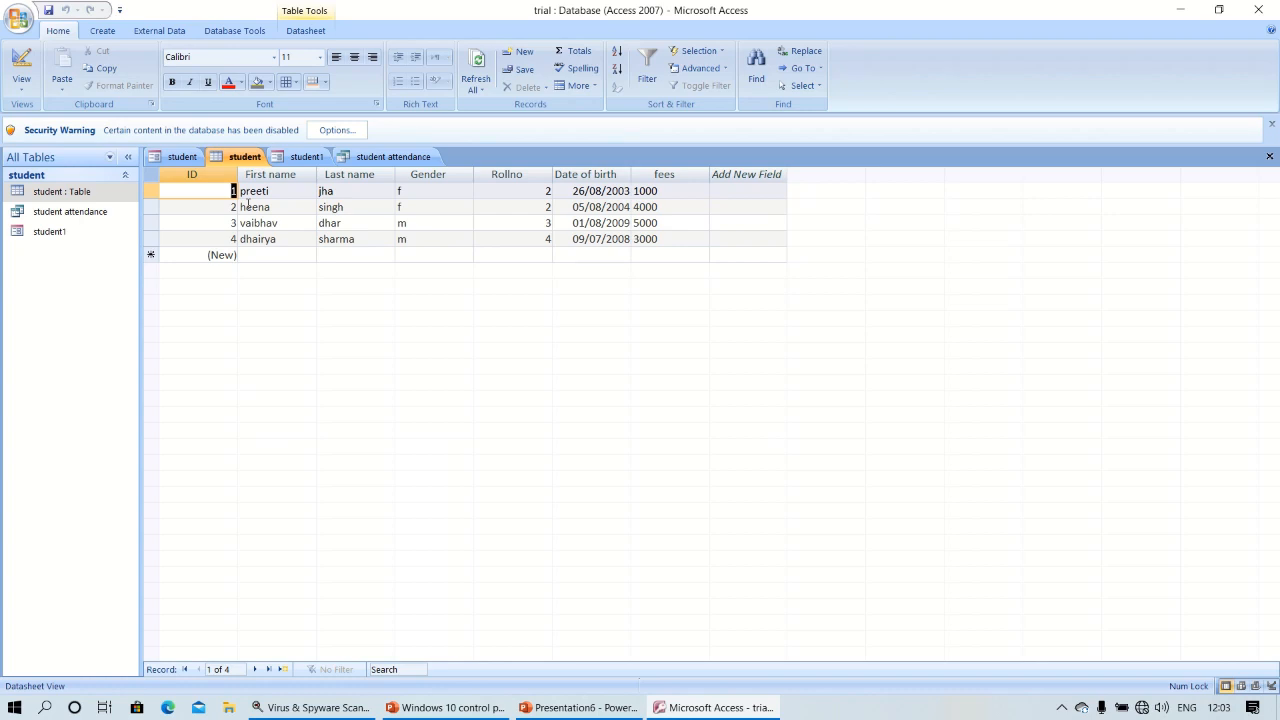
Create a report from the student1 form and apply the AutoFormat style with a dark grey header band.
{"action": "left_click", "coordinate": [295, 158]}
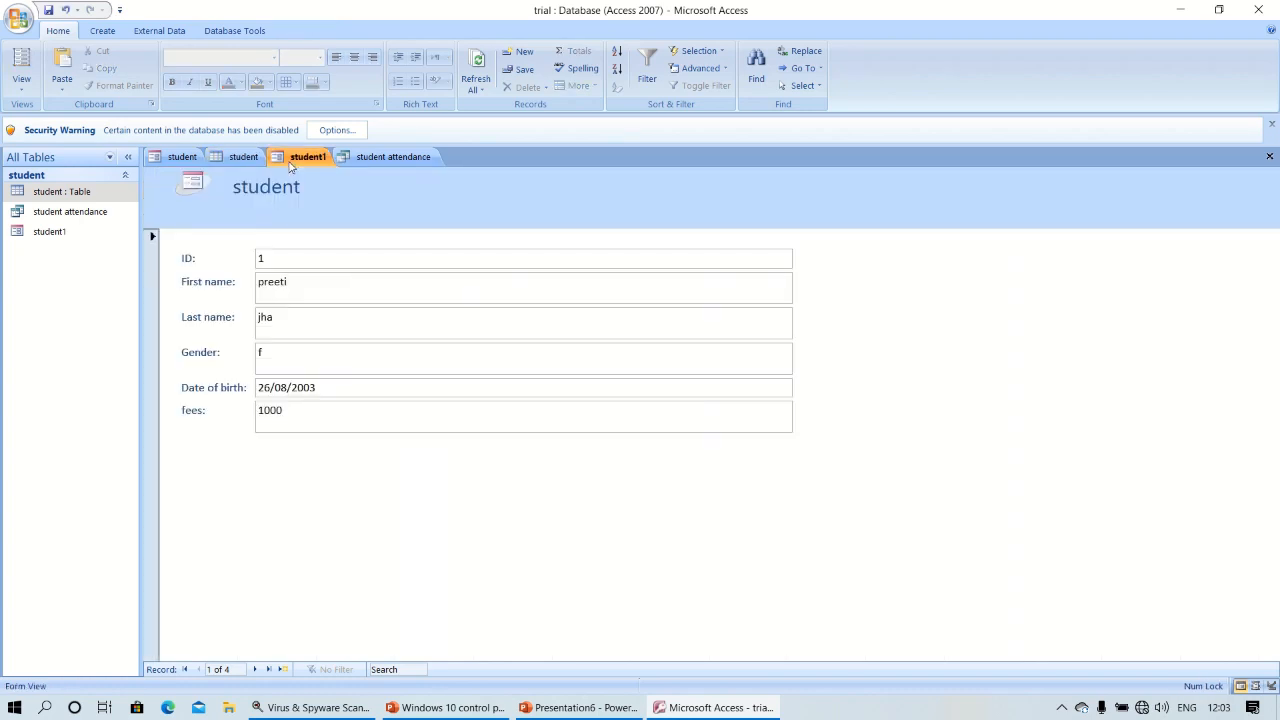
{"action": "left_click", "coordinate": [108, 32]}
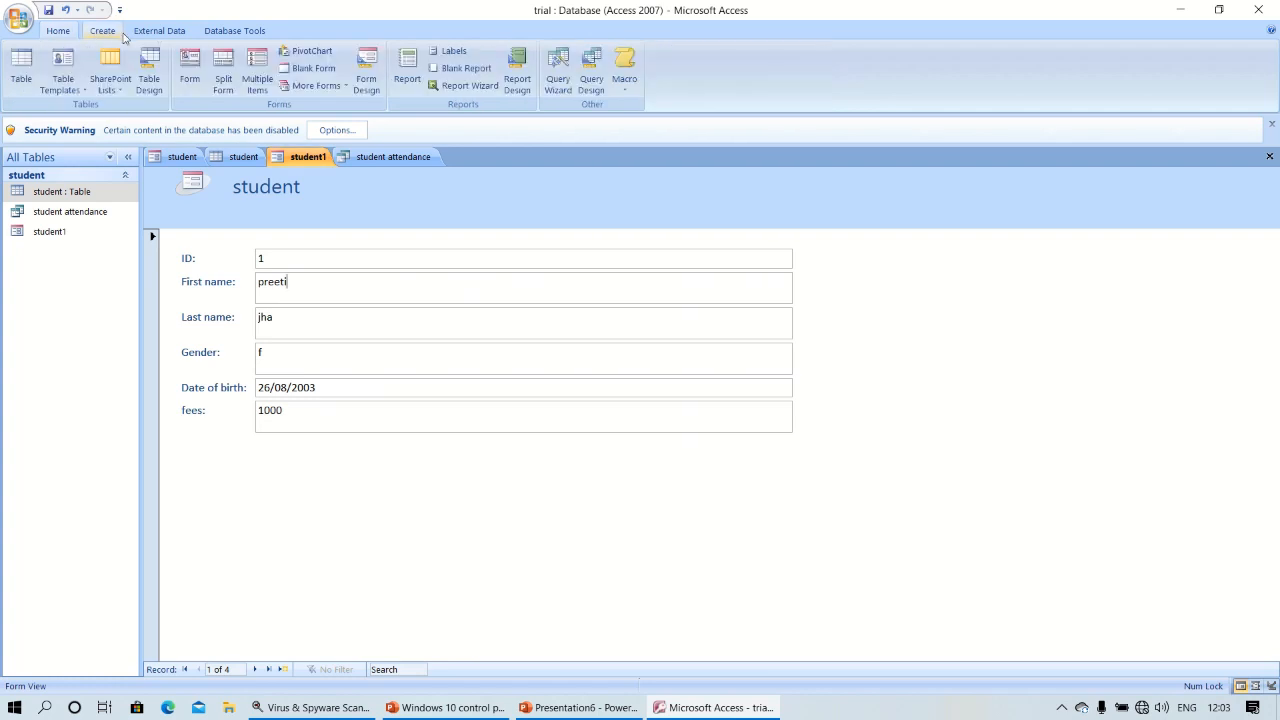
{"action": "left_click", "coordinate": [404, 80]}
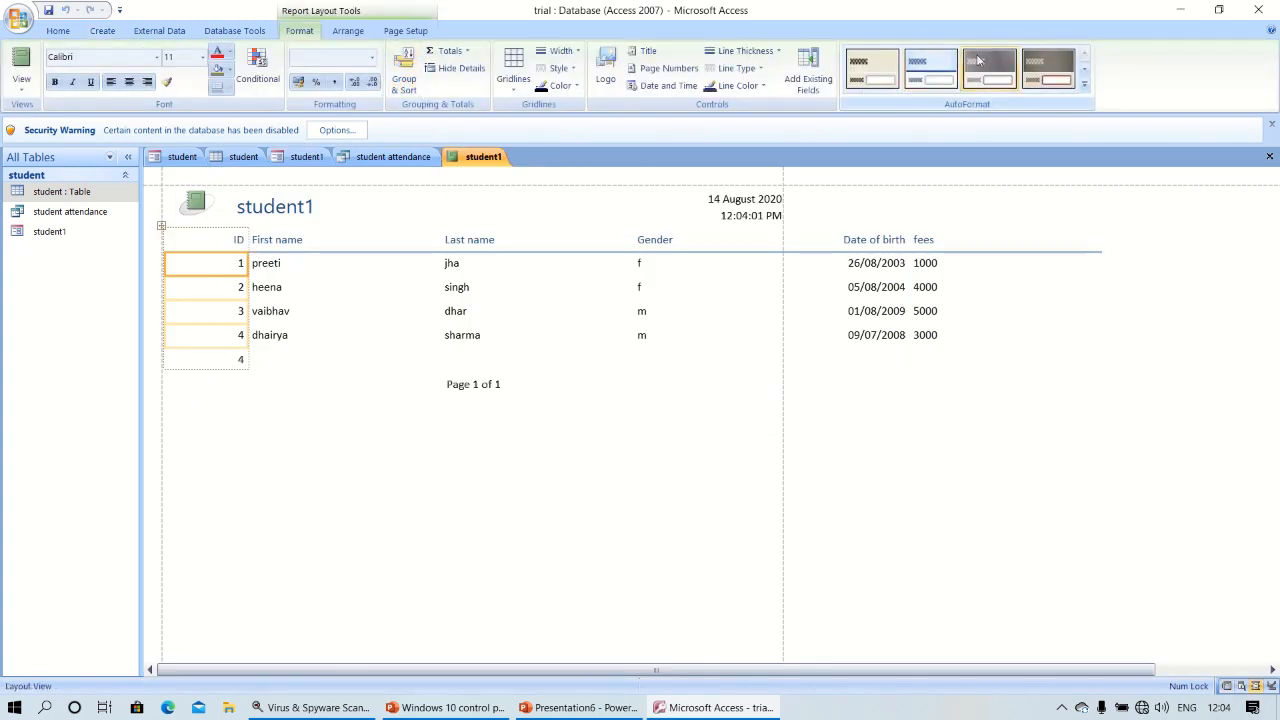
{"action": "left_click", "coordinate": [927, 72]}
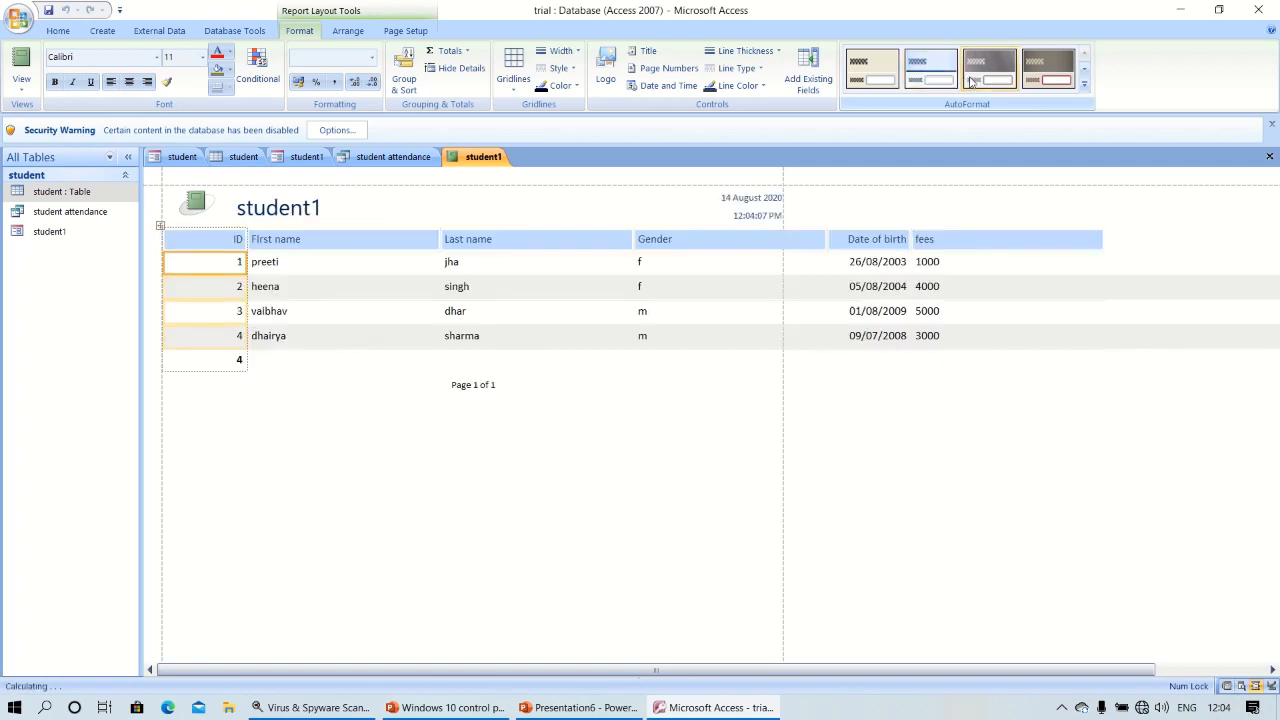
{"action": "left_click", "coordinate": [972, 80]}
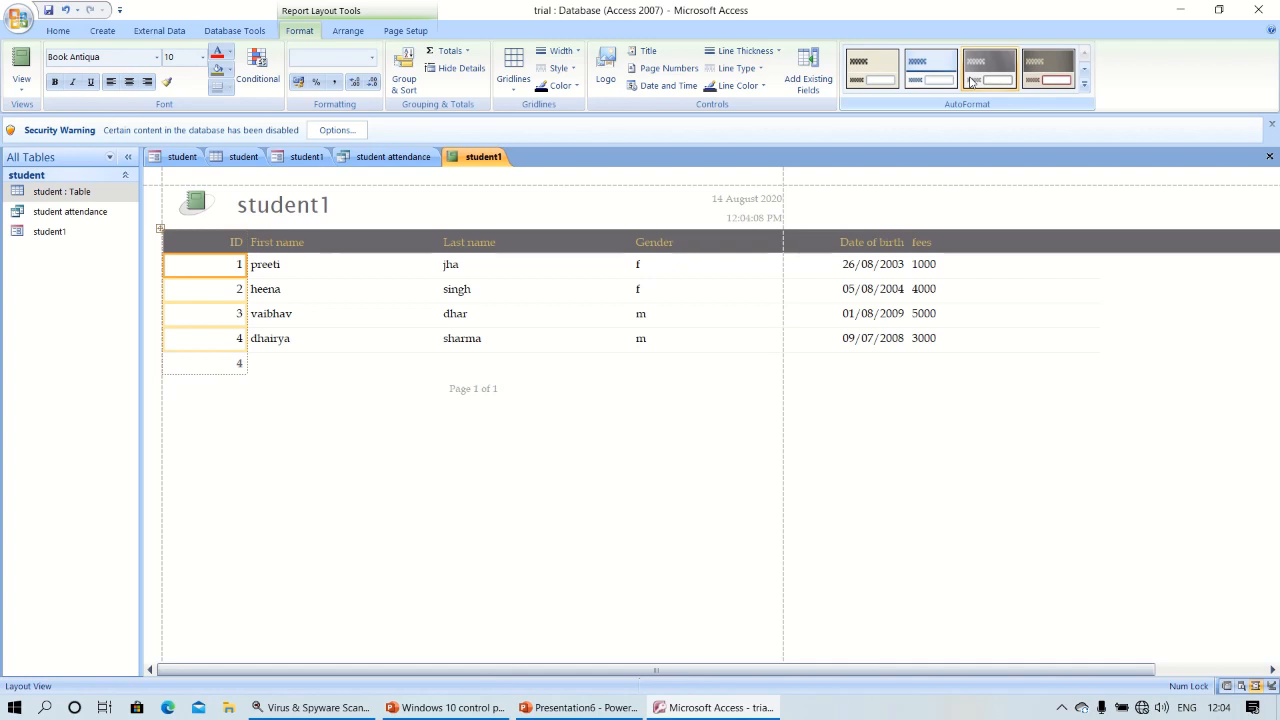
{"action": "left_click", "coordinate": [1259, 9]}
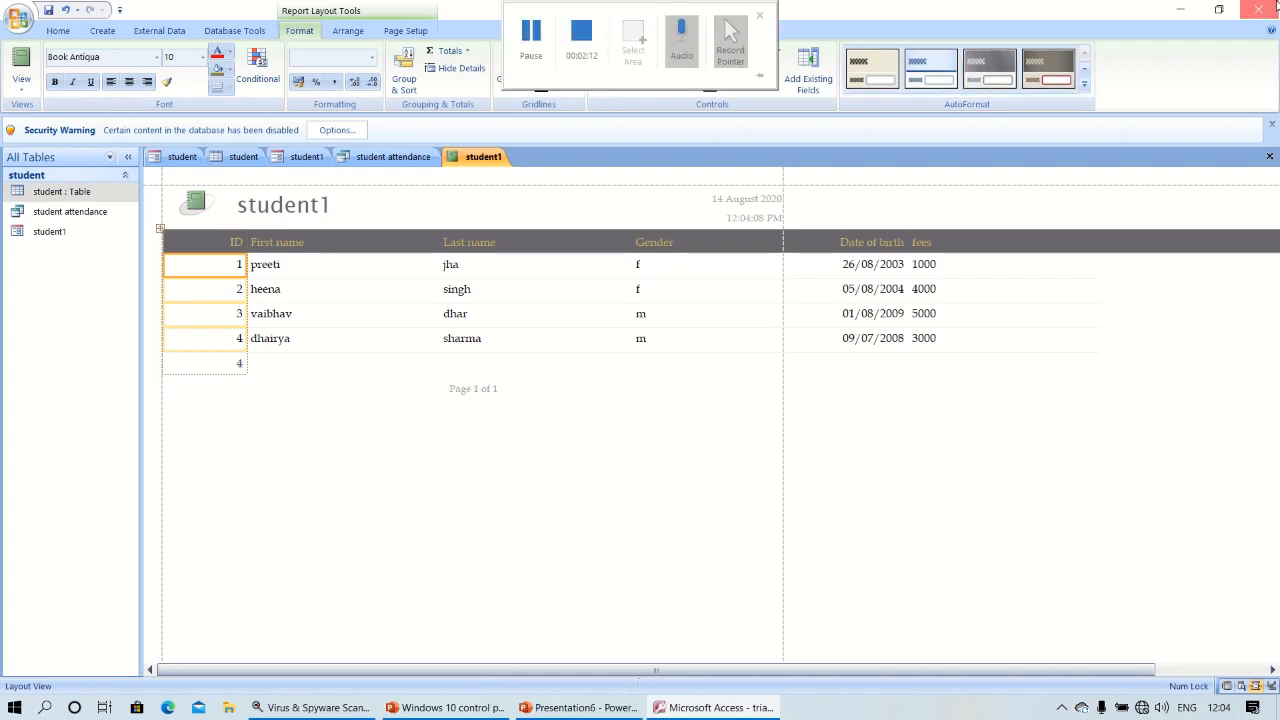